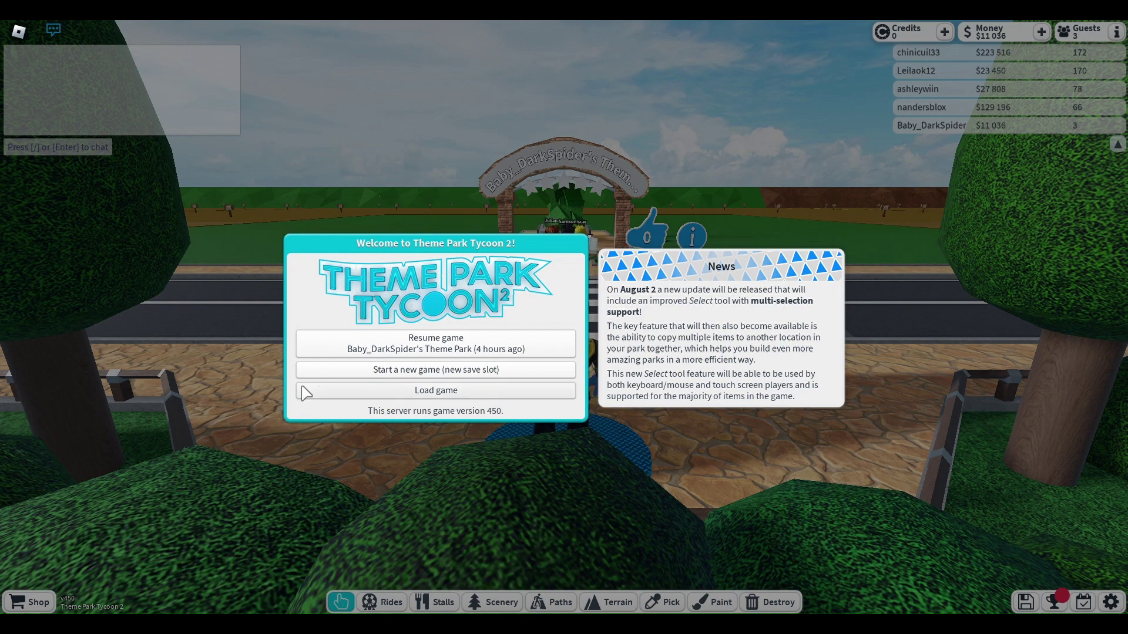
Step: Start a new game in a fresh save slot and walk the avatar across the road onto the grass
left_click(433, 374)
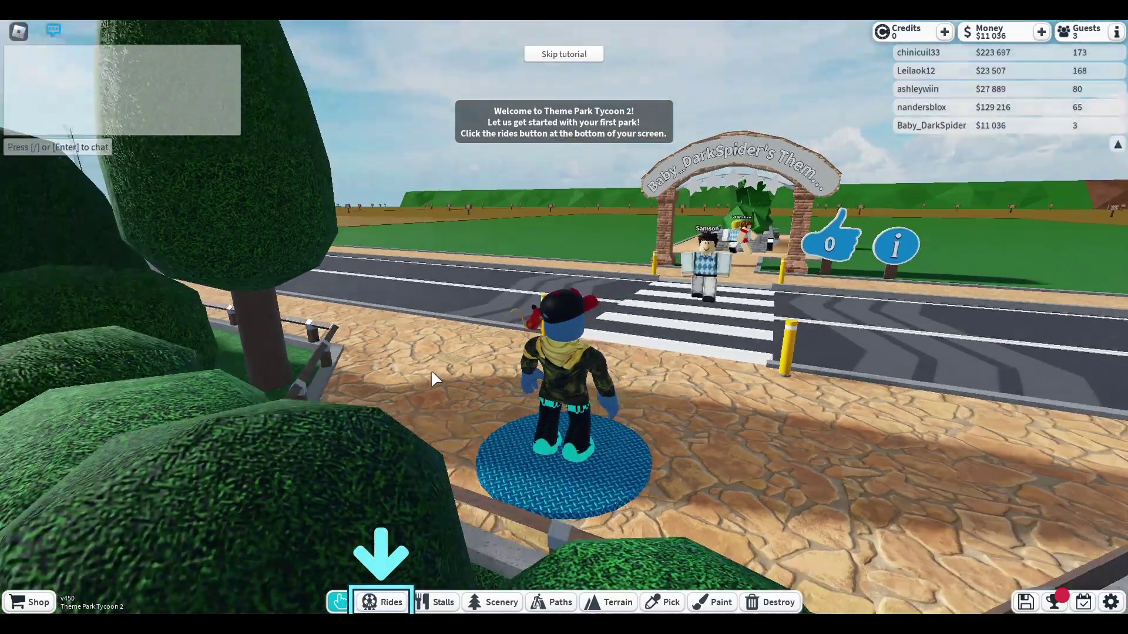
key("w")
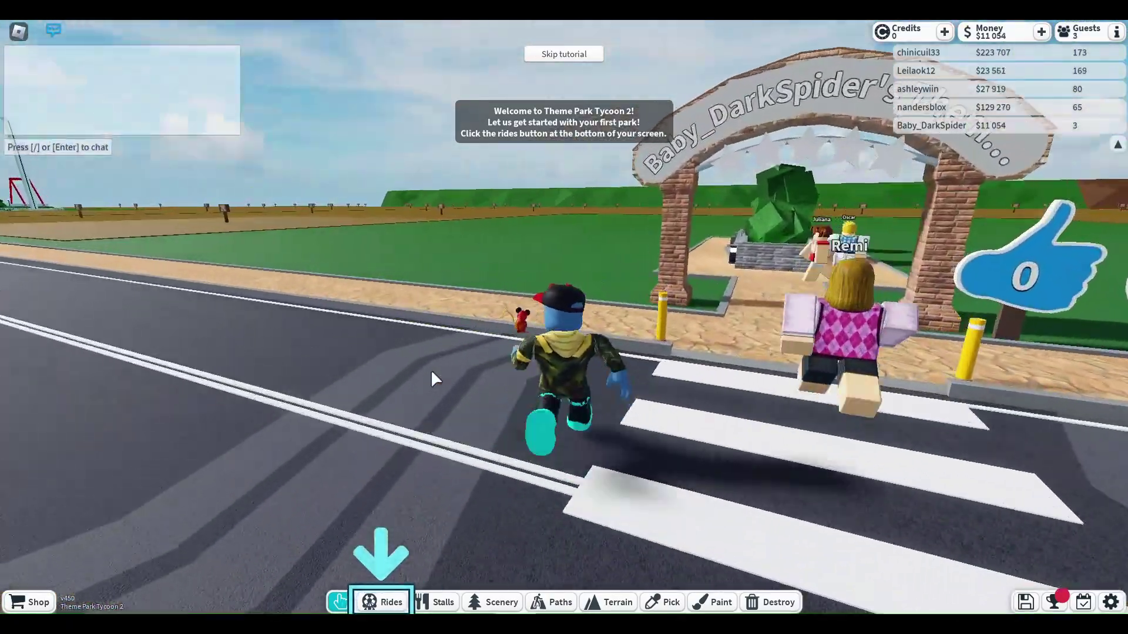
key("w")
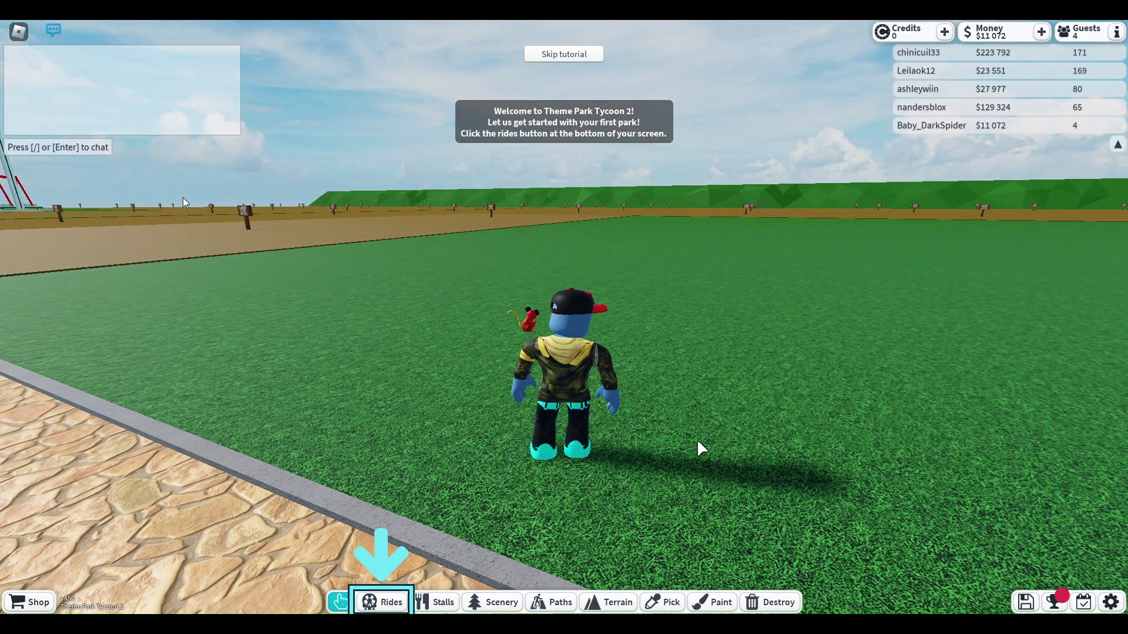
Step: Place the Teacups ride in the indicated grass spot and build its entrance beside it
left_click(386, 606)
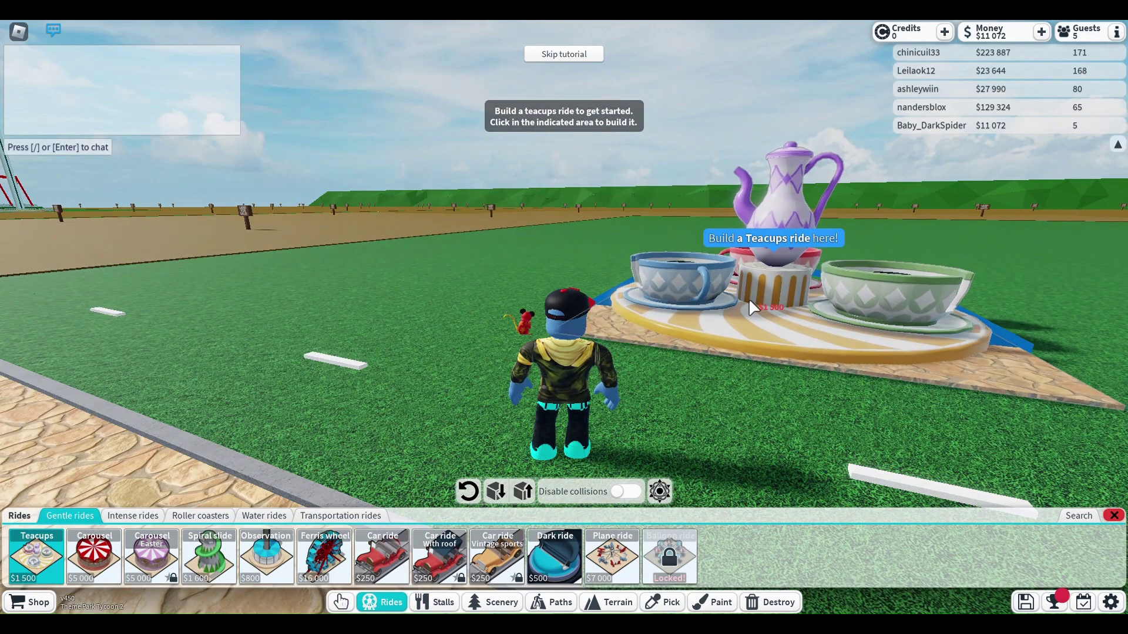
left_click(748, 298)
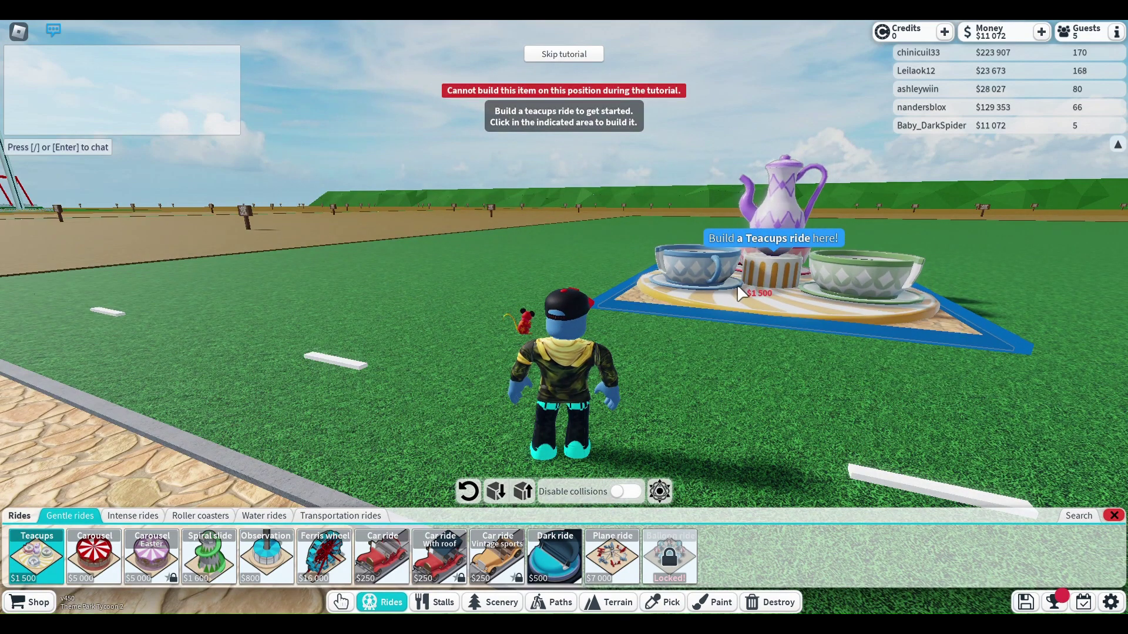
left_click(737, 285)
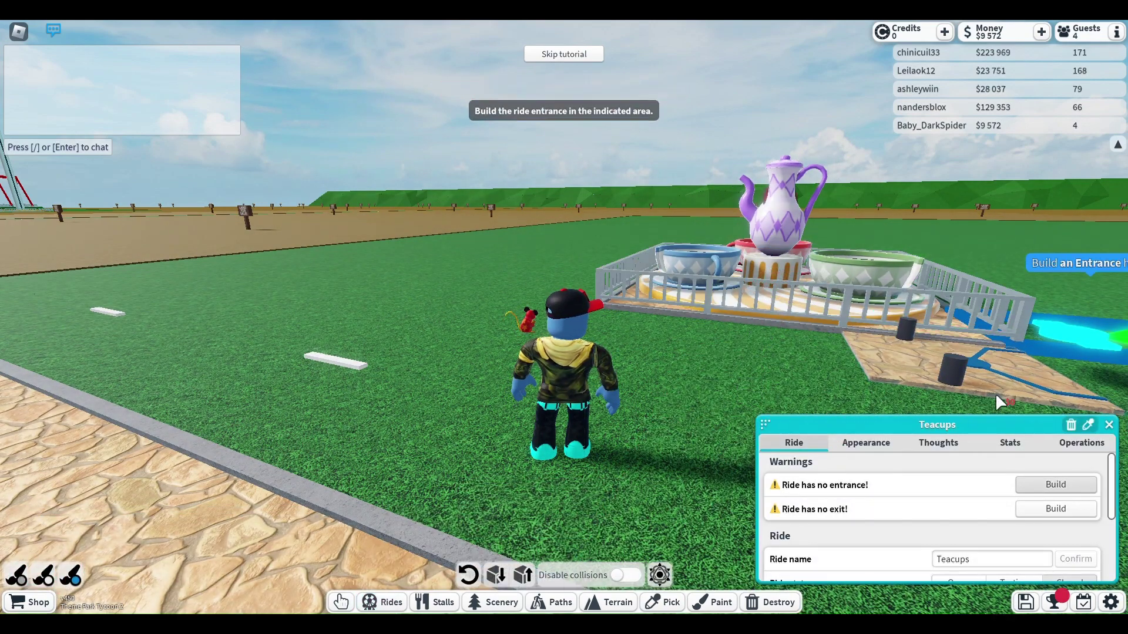
key("d")
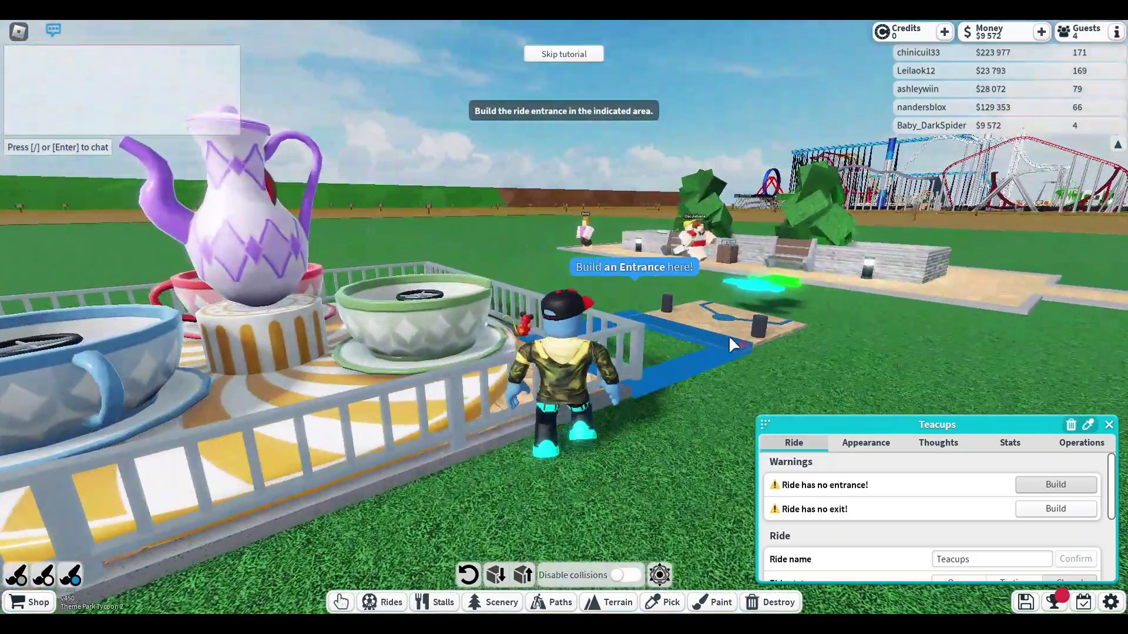
left_click(668, 361)
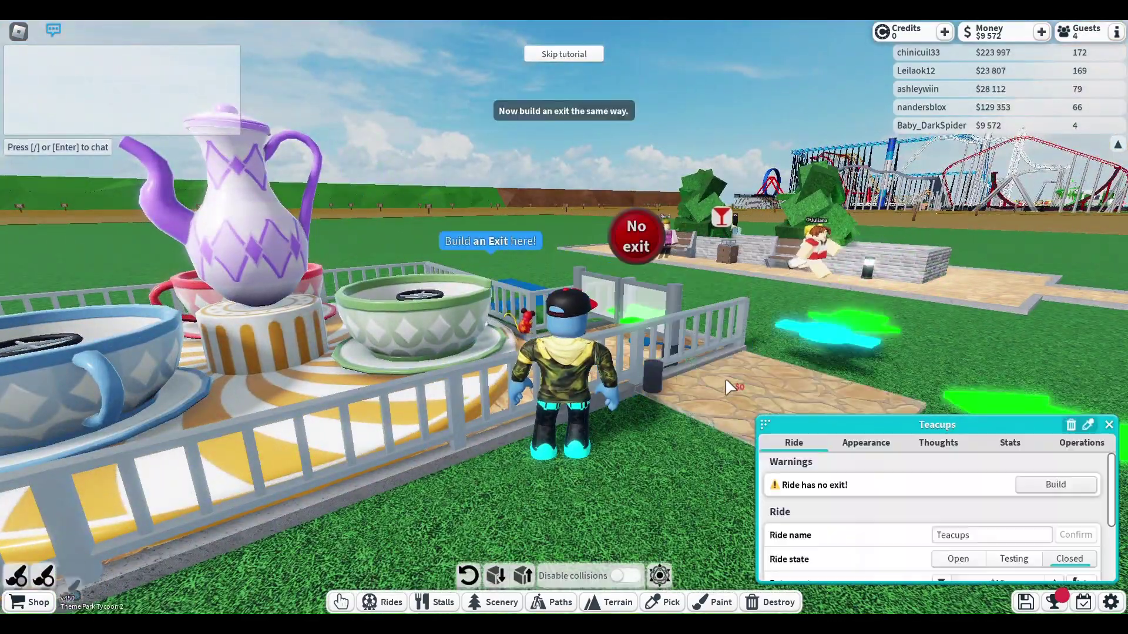
key("w")
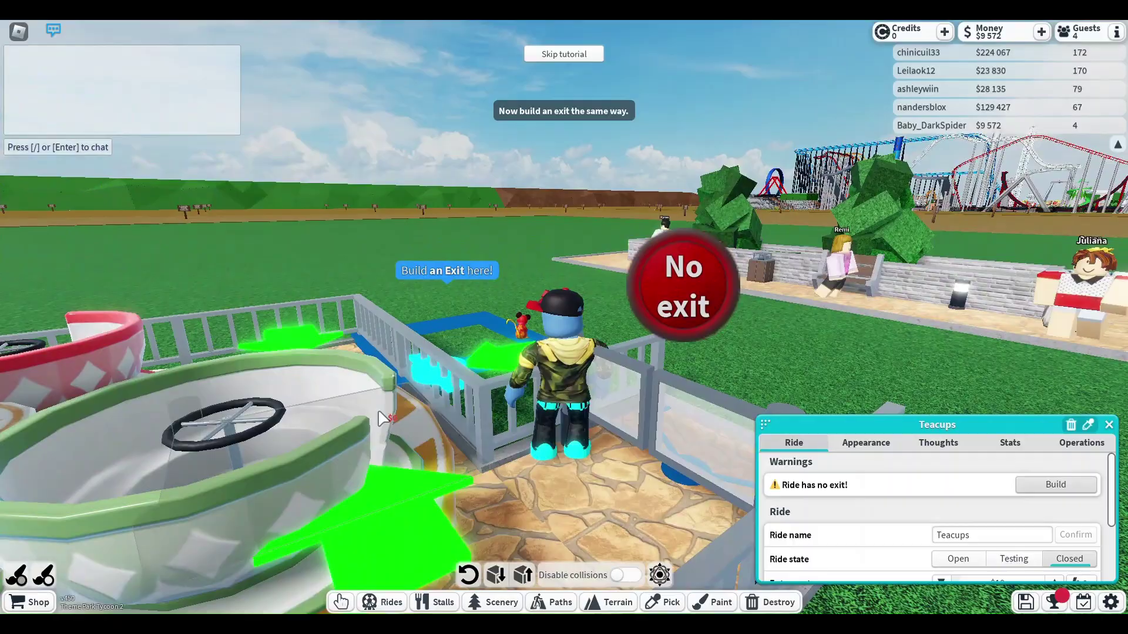
Step: Build the Teacups ride exit and step back to view the whole ride
left_click(419, 372)
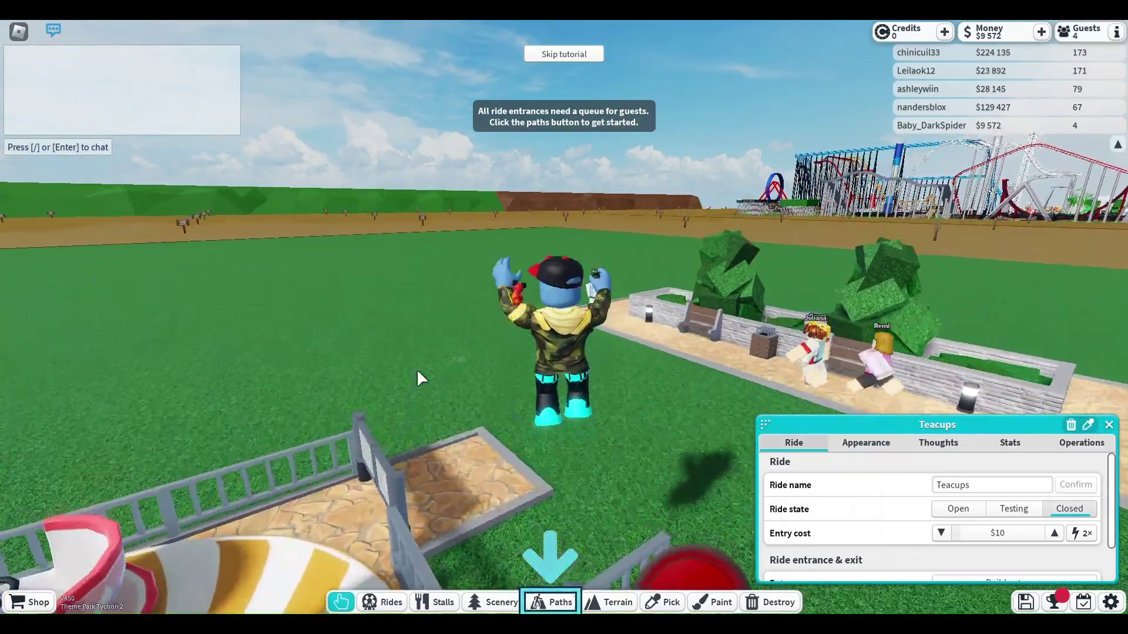
key("a")
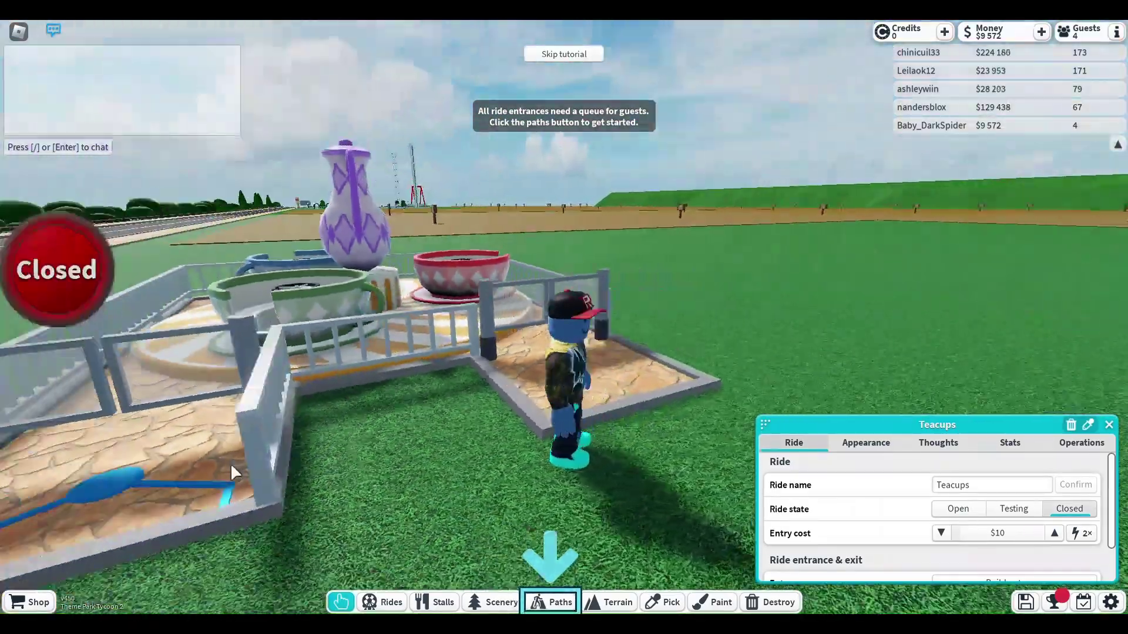
key("s")
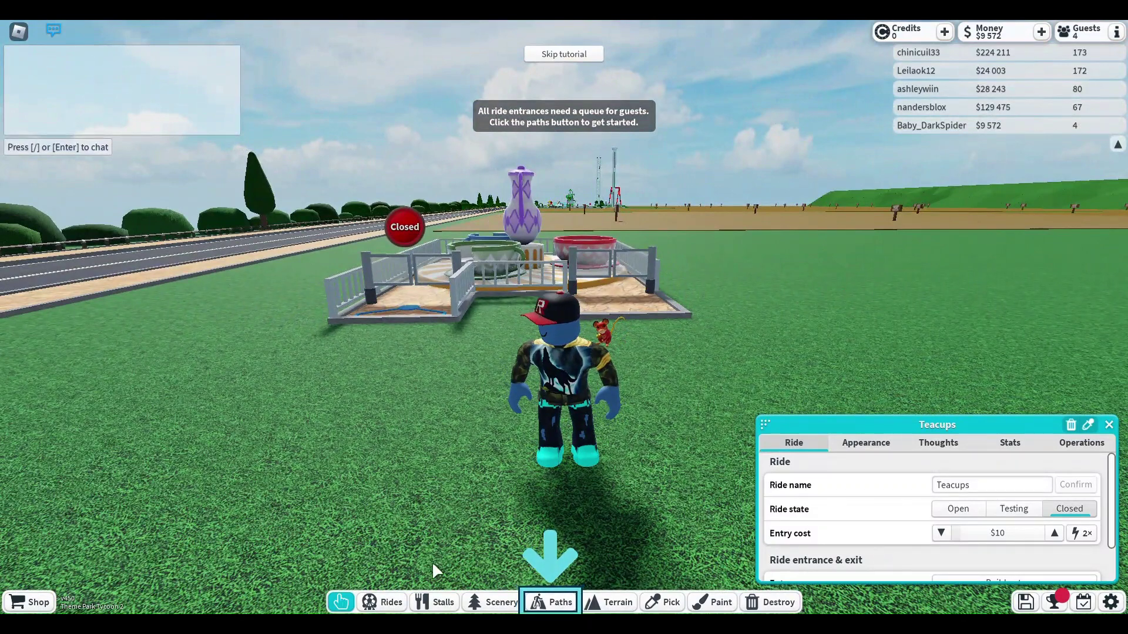
Step: Lay Queue path Cobblestone tiles from the Teacups entrance along the marked area to the main path
left_click(550, 602)
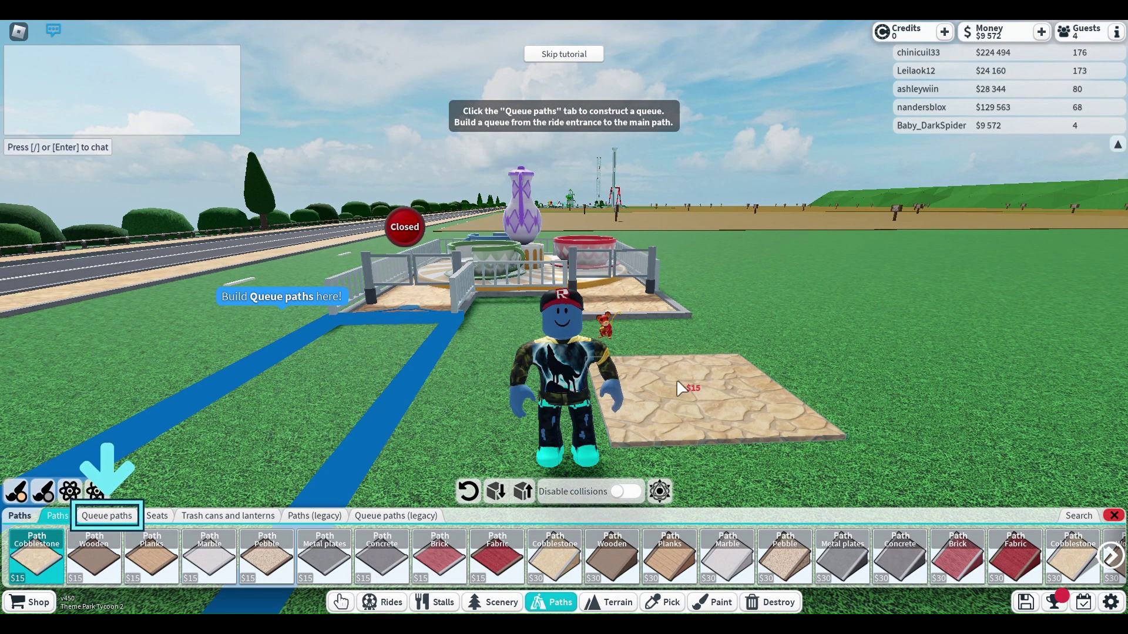
left_click(664, 336)
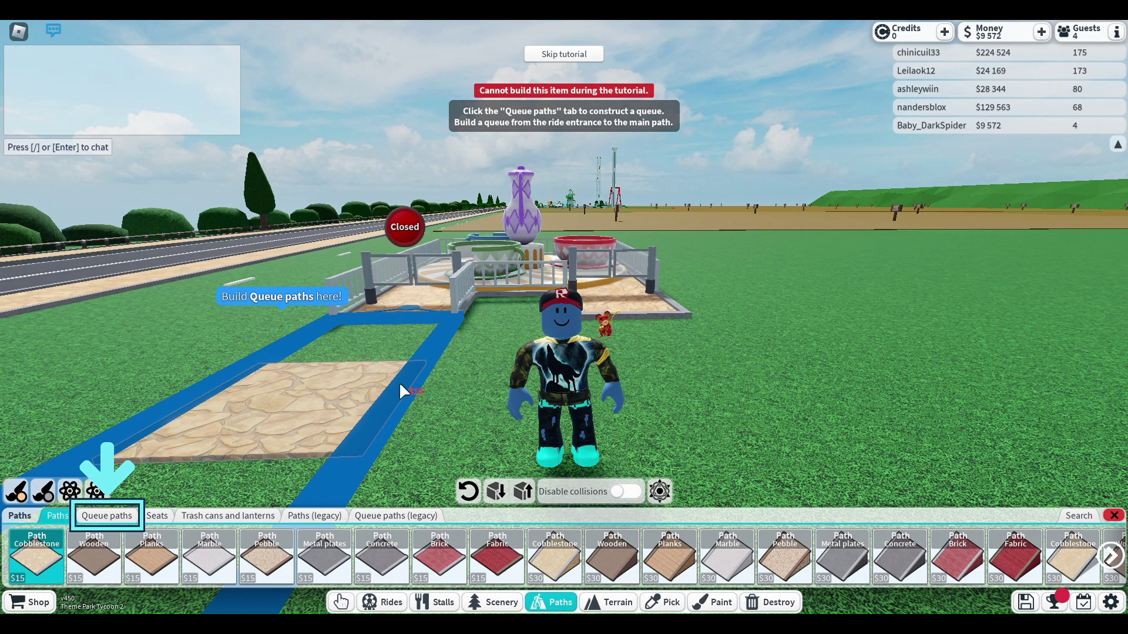
left_click(417, 345)
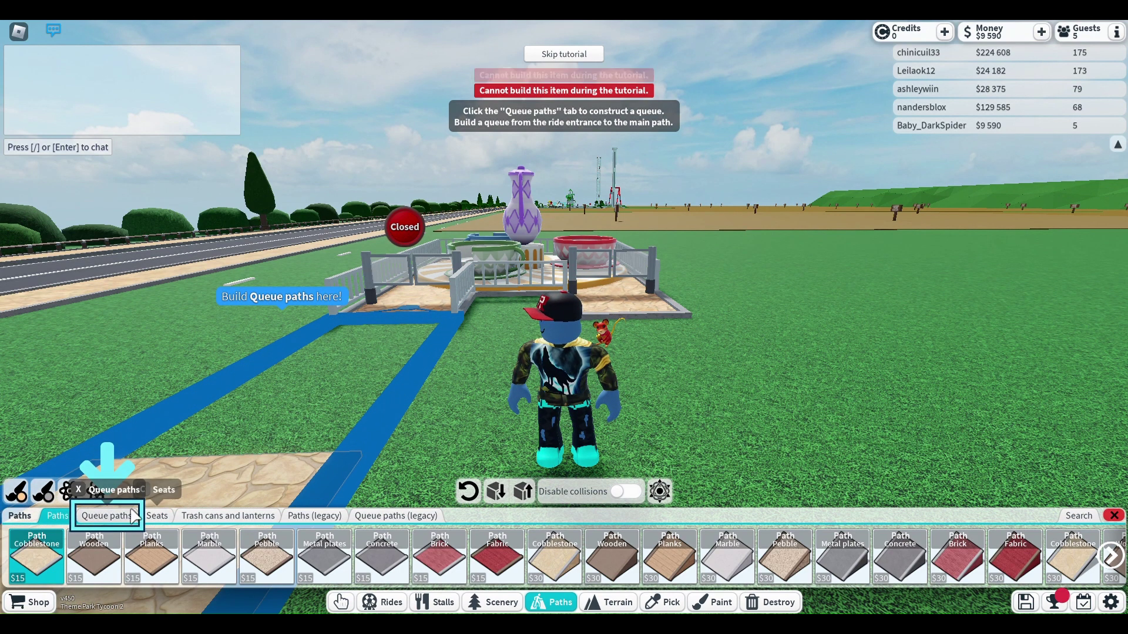
left_click(106, 515)
left_click(33, 566)
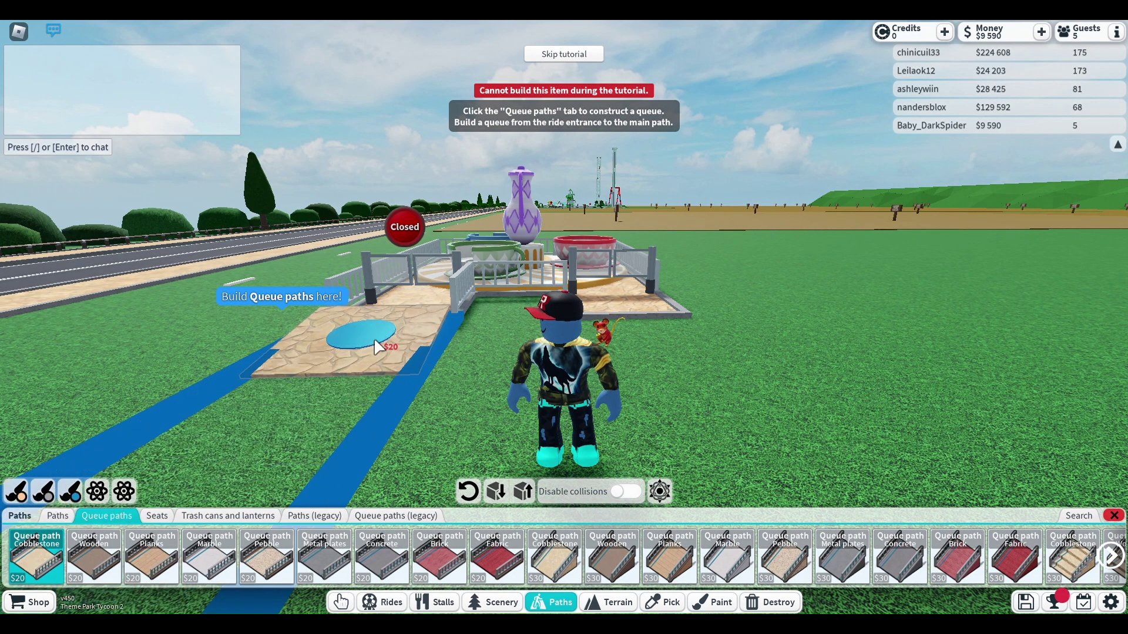
left_click(405, 327)
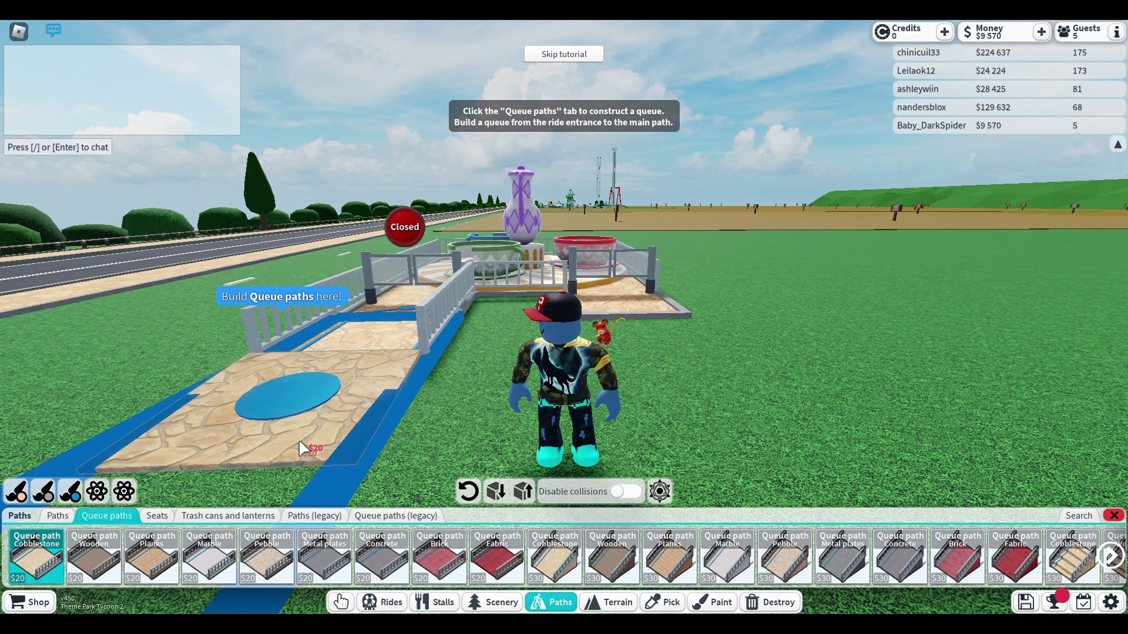
left_click(298, 439)
key("Left")
key("Left")
key("Left")
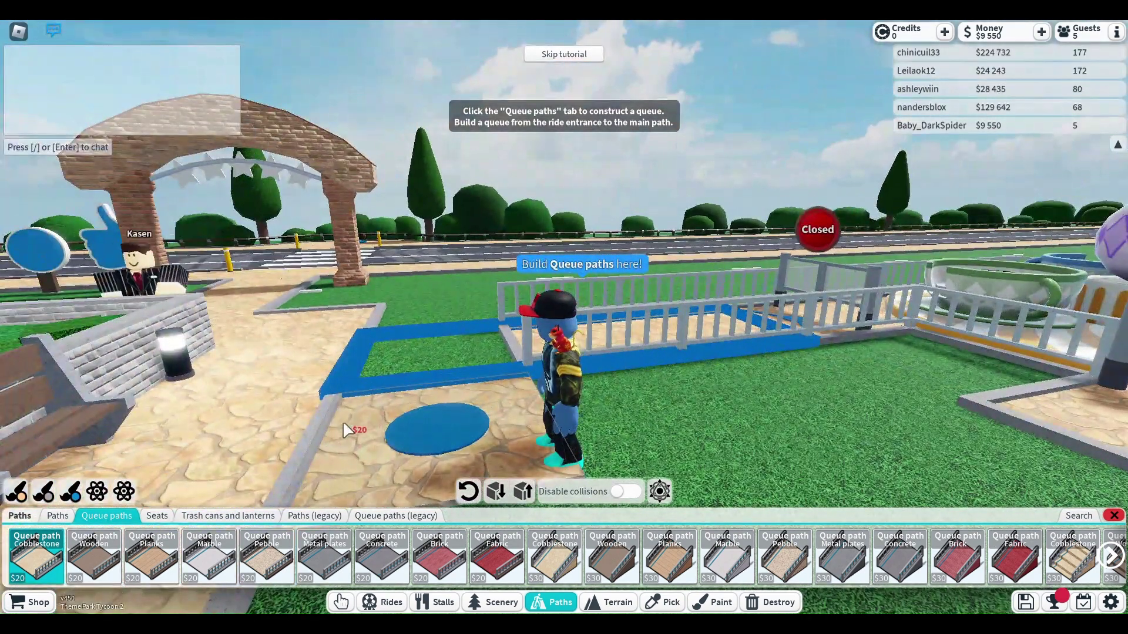
left_click(401, 381)
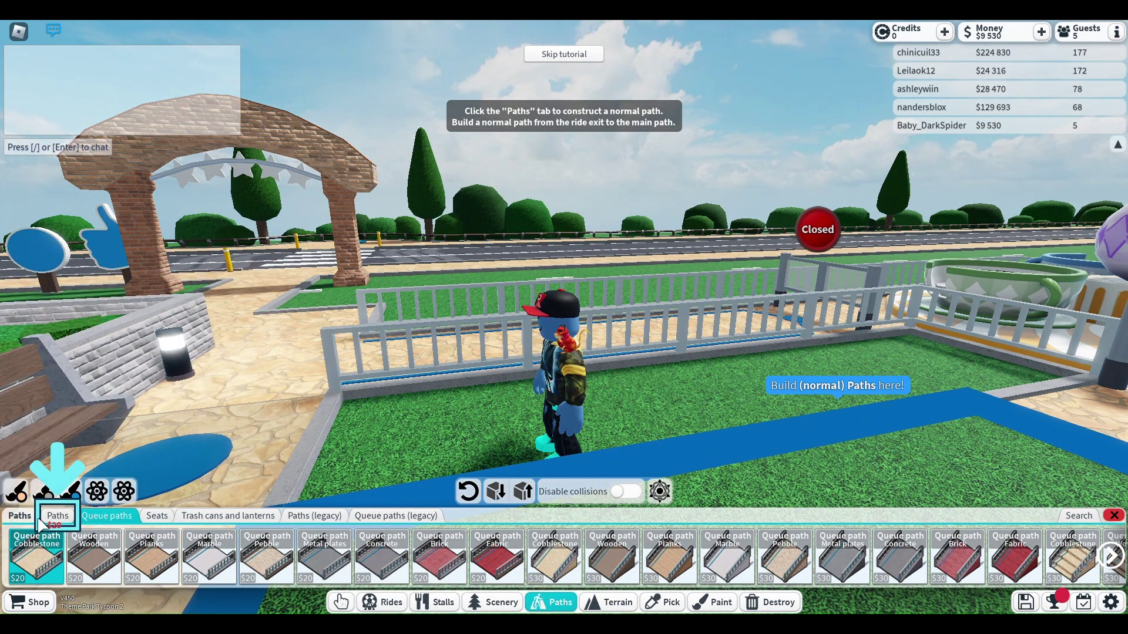
Step: Lay Path Cobblestone tiles linking the Teacups exit to the main path
left_click(54, 515)
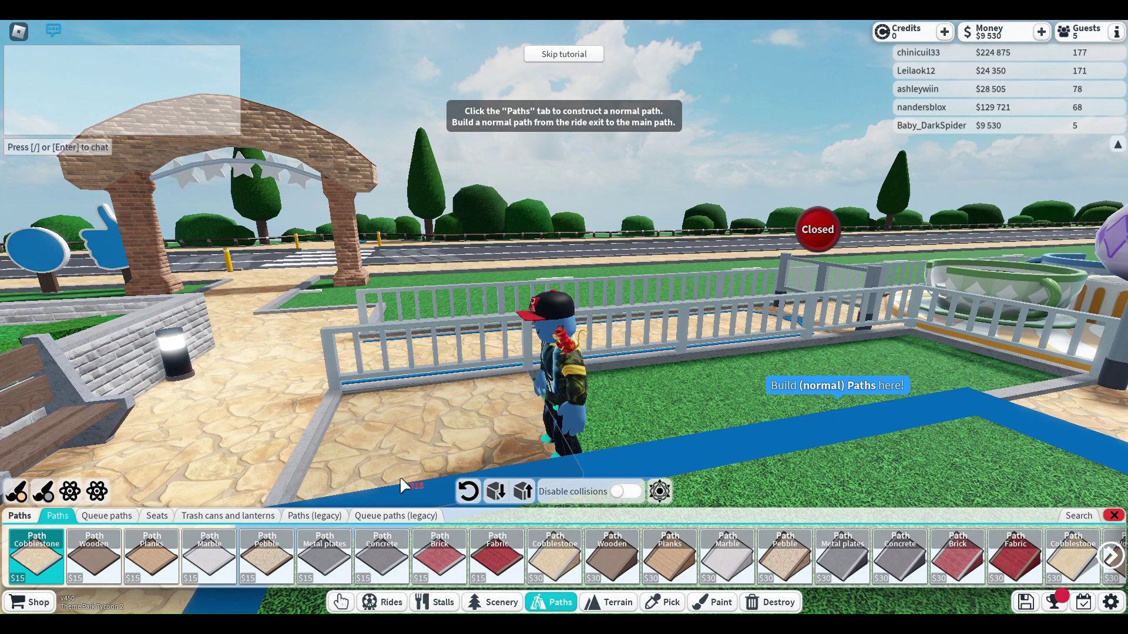
key("Right")
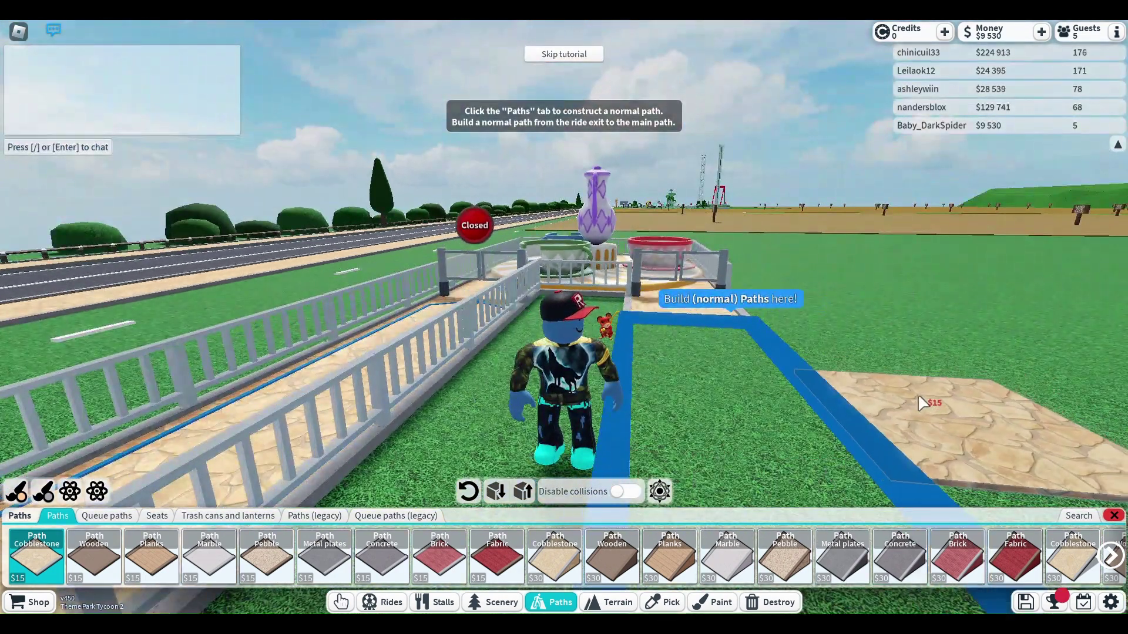
left_click_drag(754, 361, 743, 415)
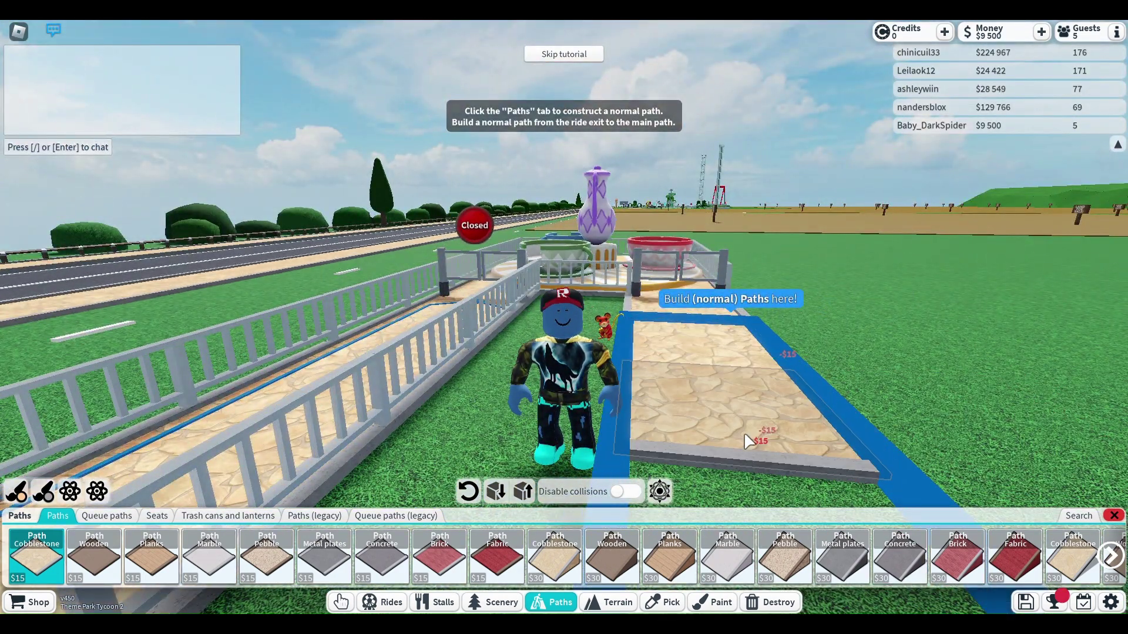
key("w")
left_click(743, 432)
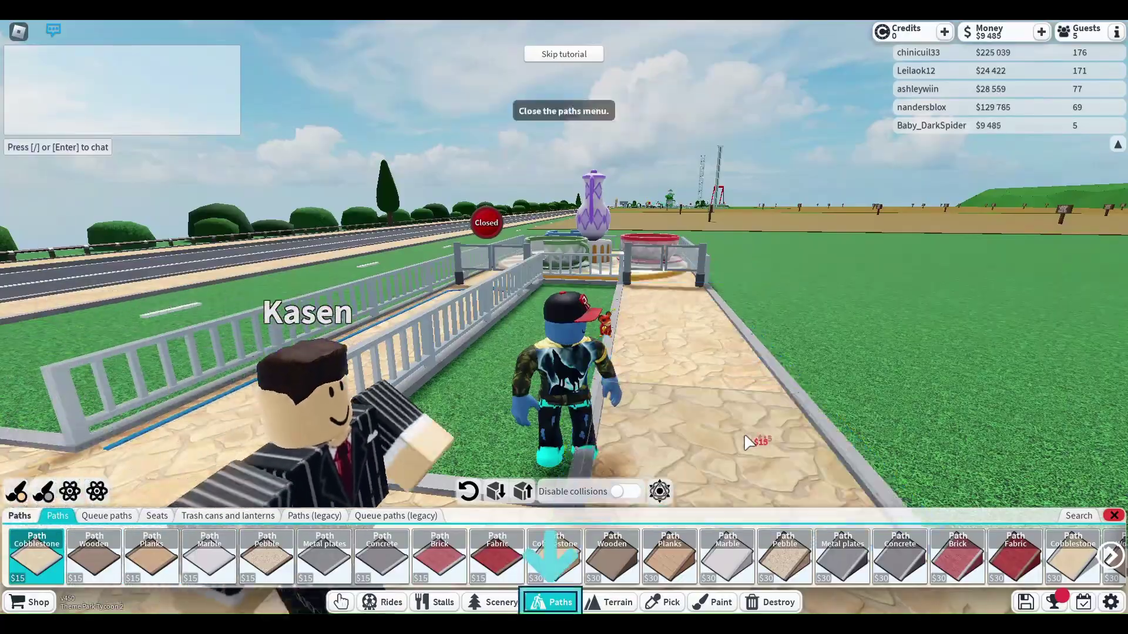
Step: Walk the avatar onto the open grass and close the path builder
key("w")
key("Left")
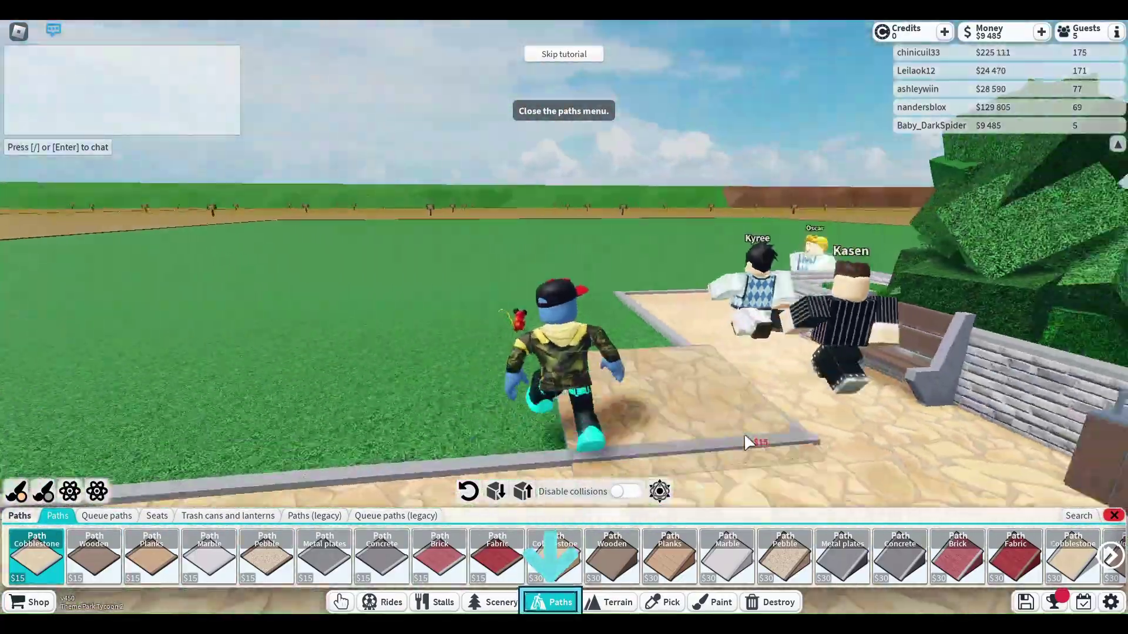
key("Left")
key("w")
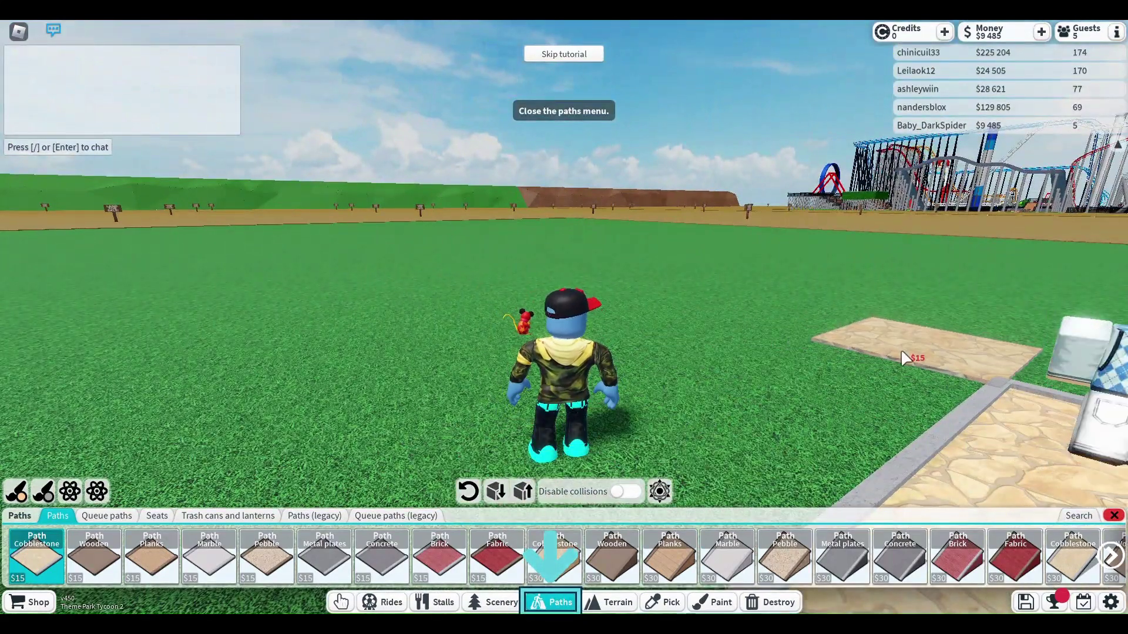
left_click(563, 606)
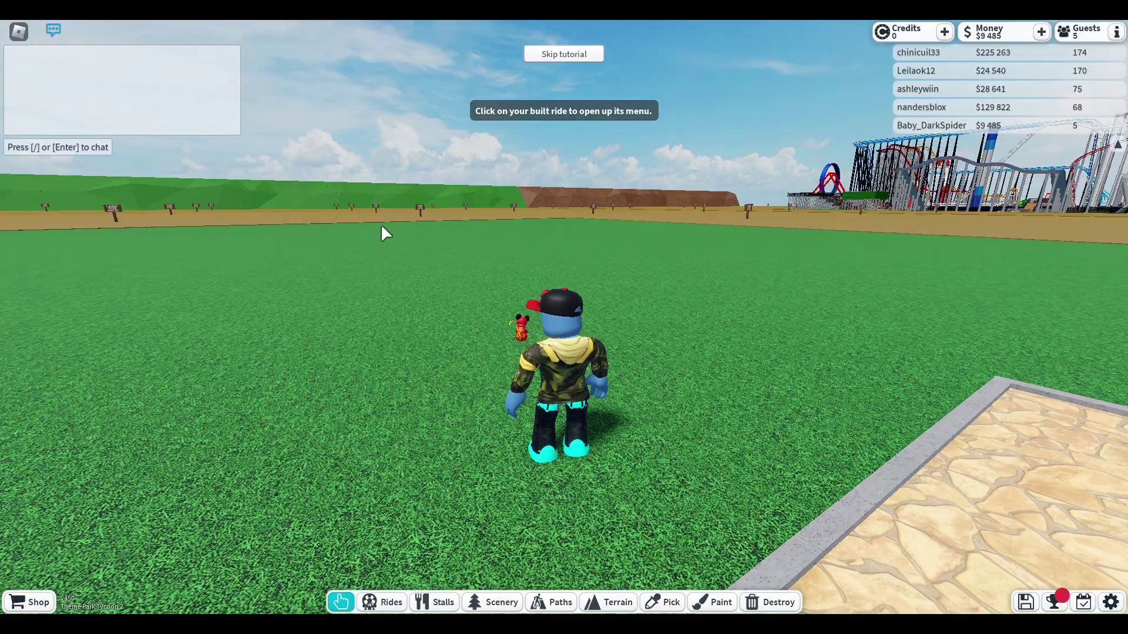
Step: Hide the chat box and walk the avatar across the plaza to the Teacups ride
left_click(55, 30)
key("Left")
key("w")
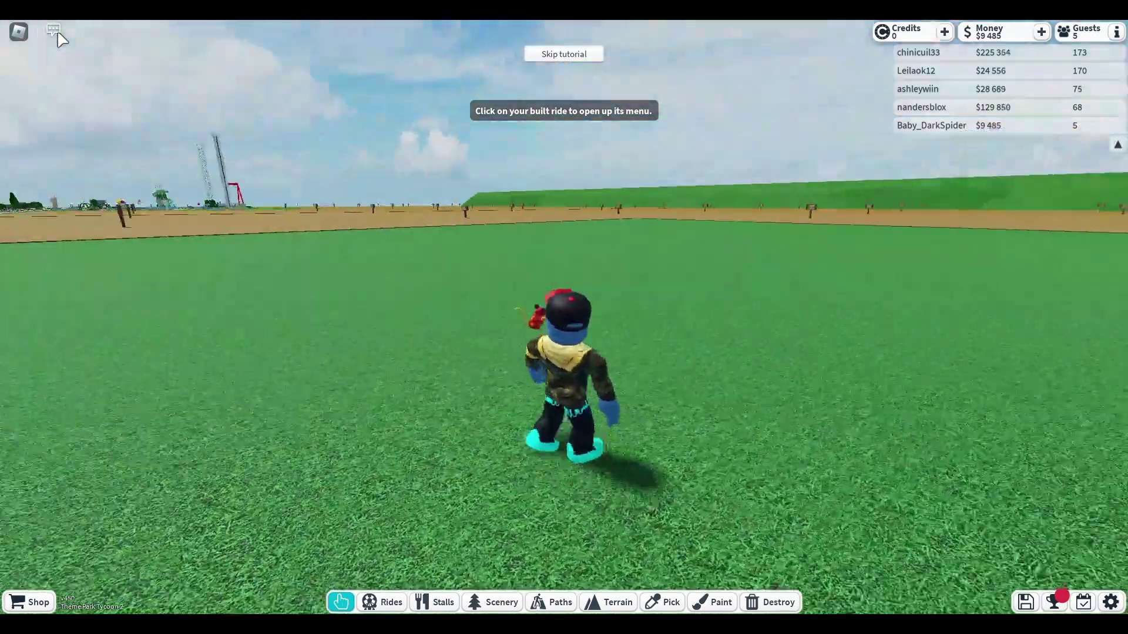
key("w")
key("Left")
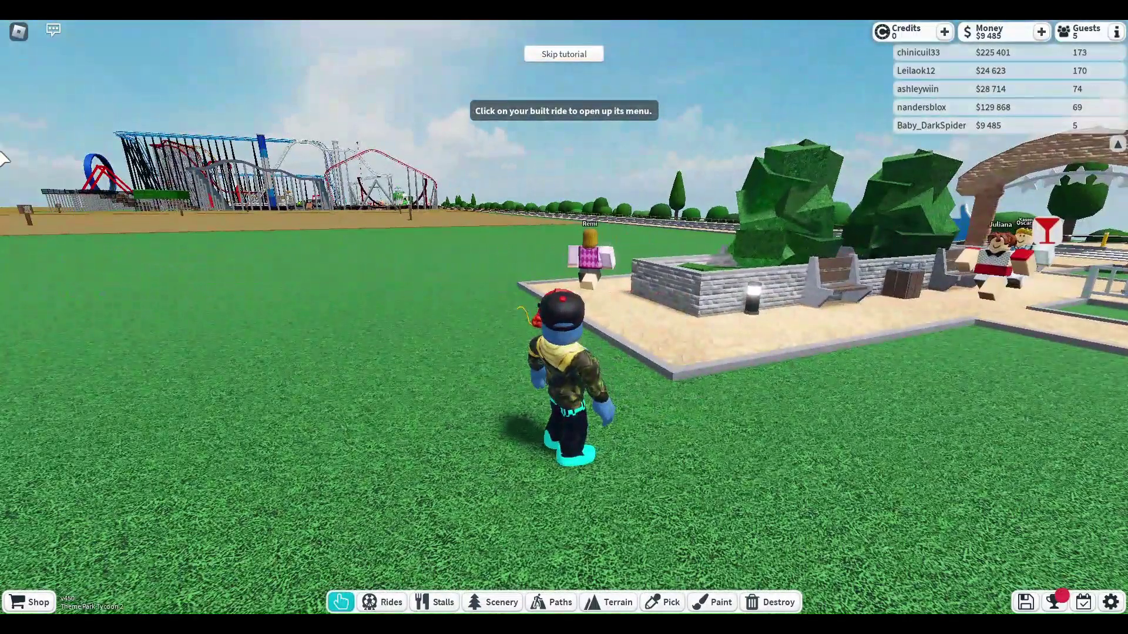
key("d")
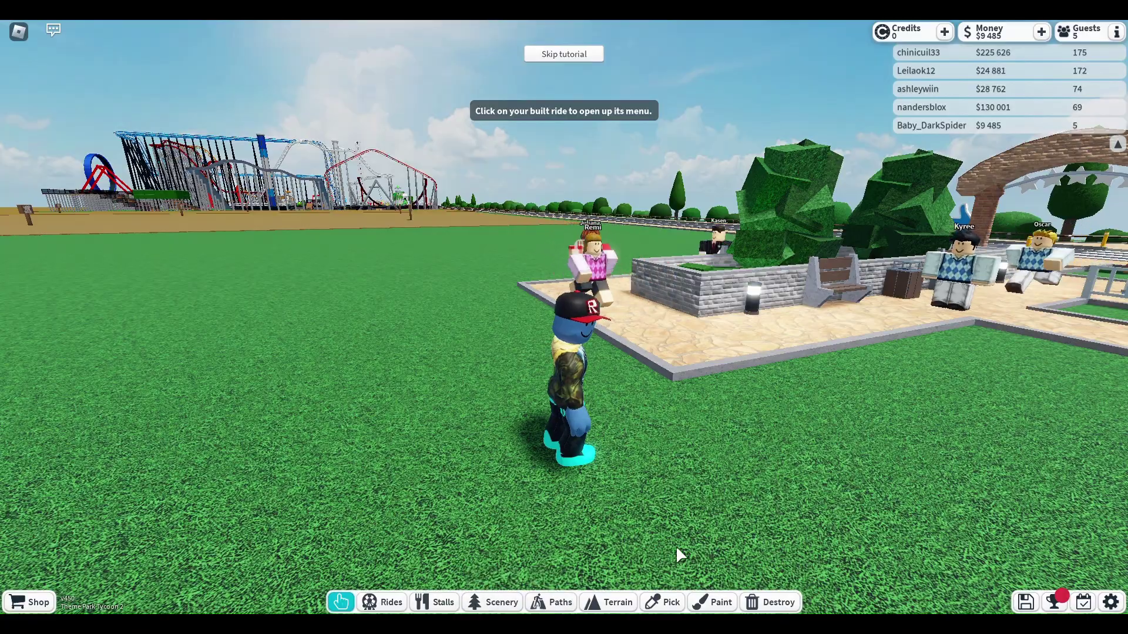
key("Right")
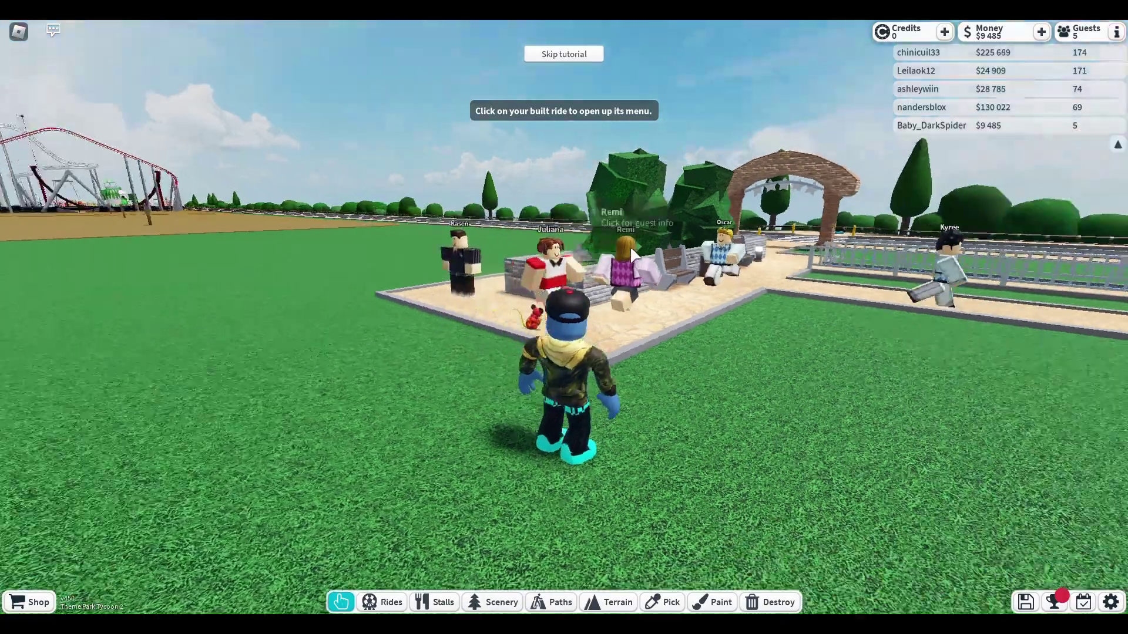
key("w")
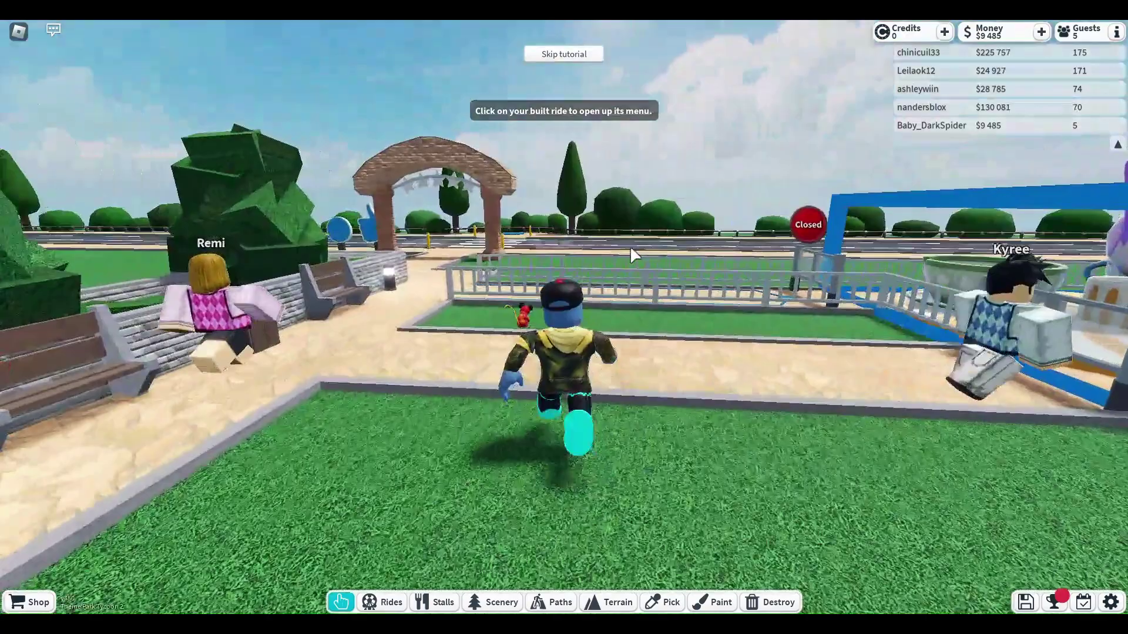
key("w")
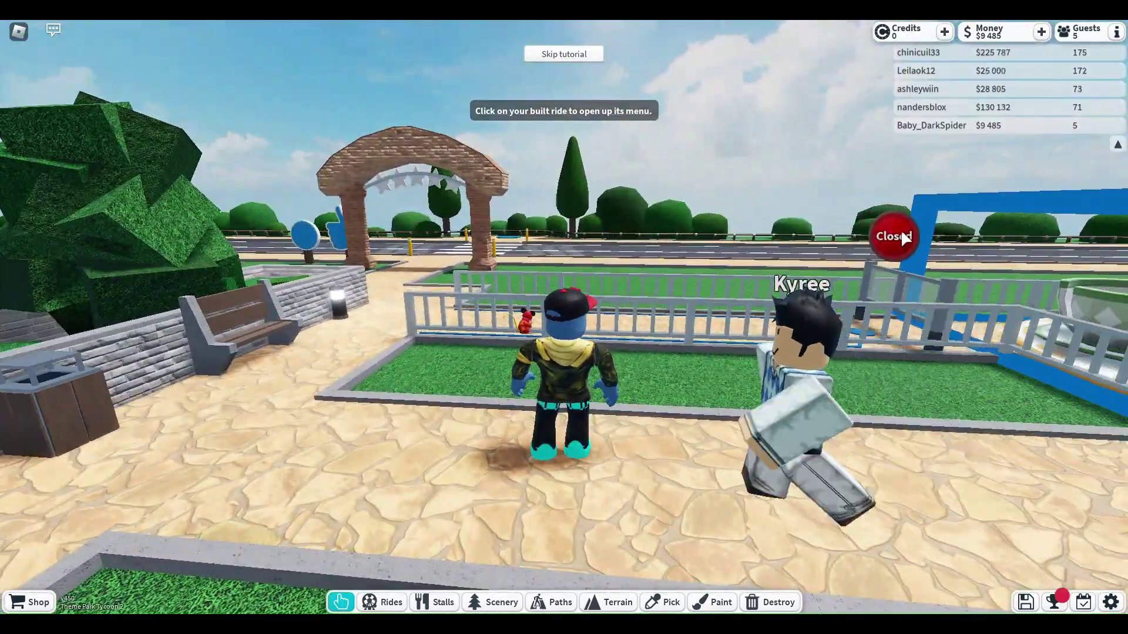
key("w")
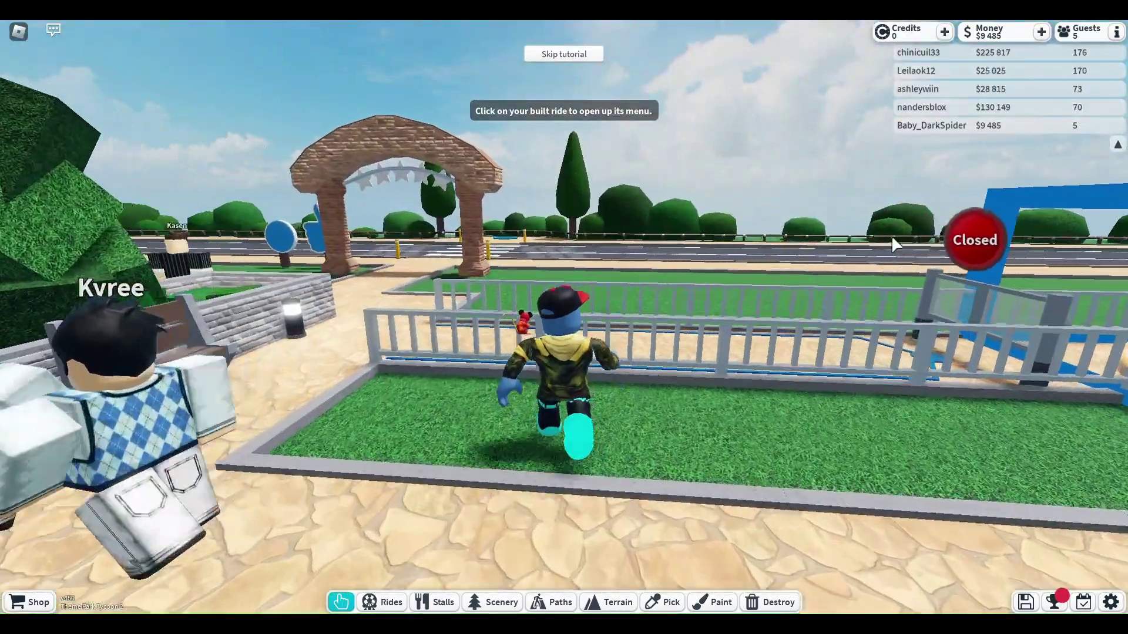
key("w")
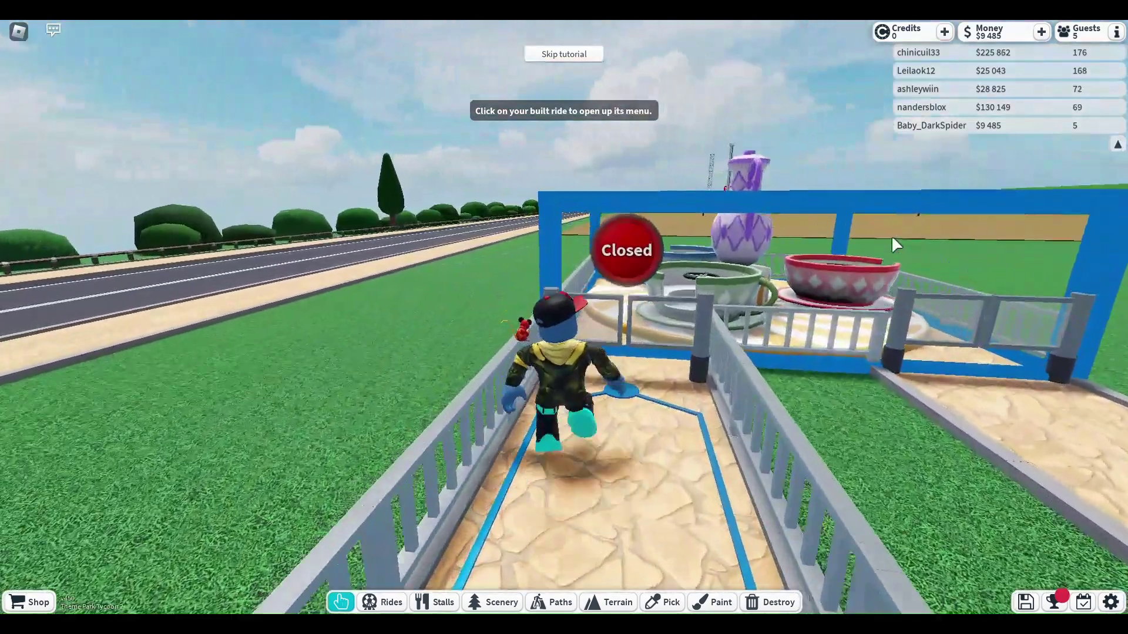
key("w")
Step: Set the Teacups ride state to Open, then head back toward the plaza
left_click(631, 300)
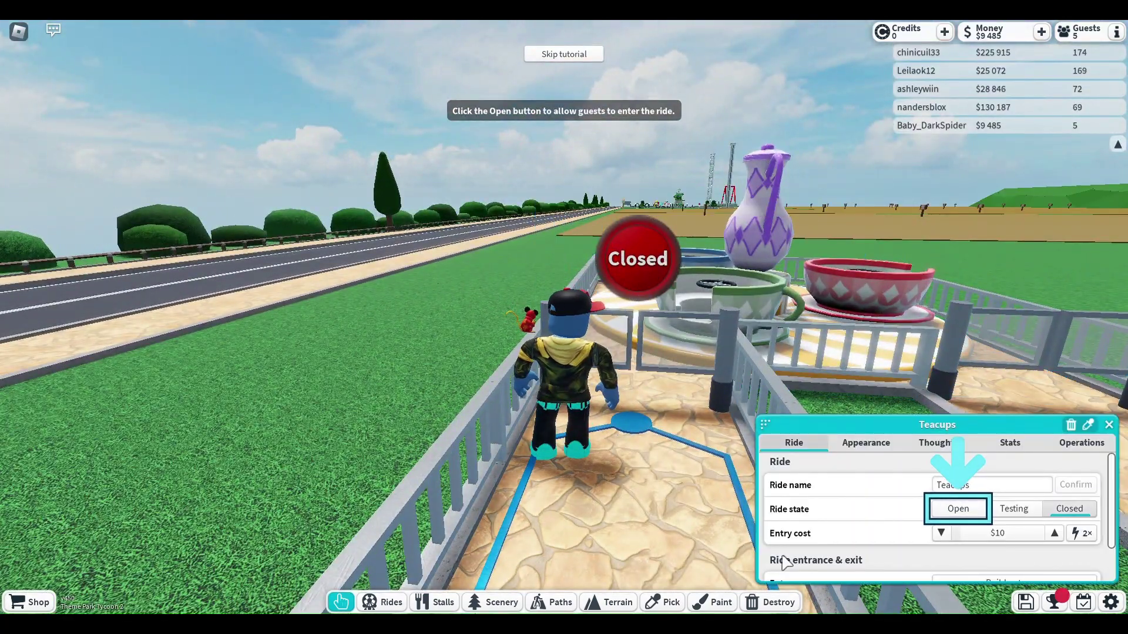
left_click(959, 510)
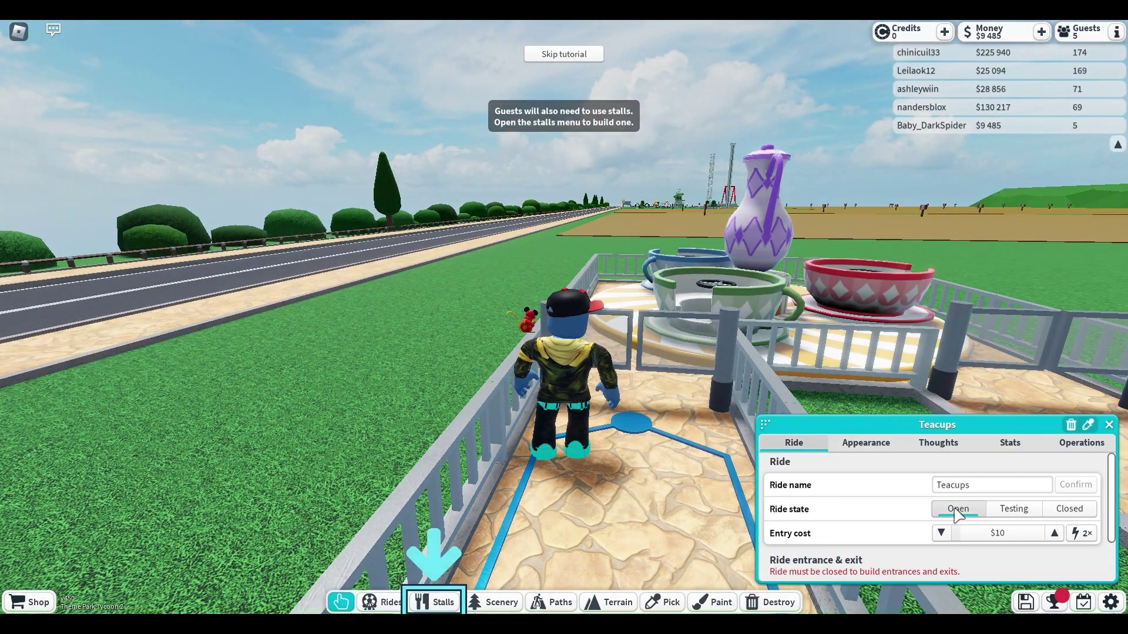
key("w")
key("w")
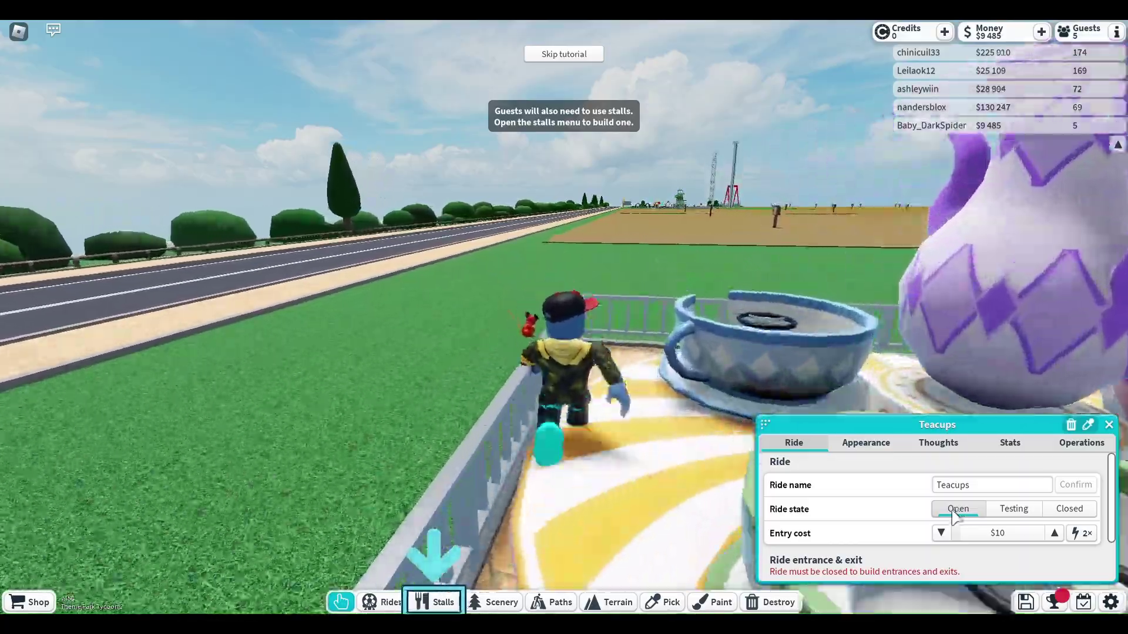
key("s")
key("Left")
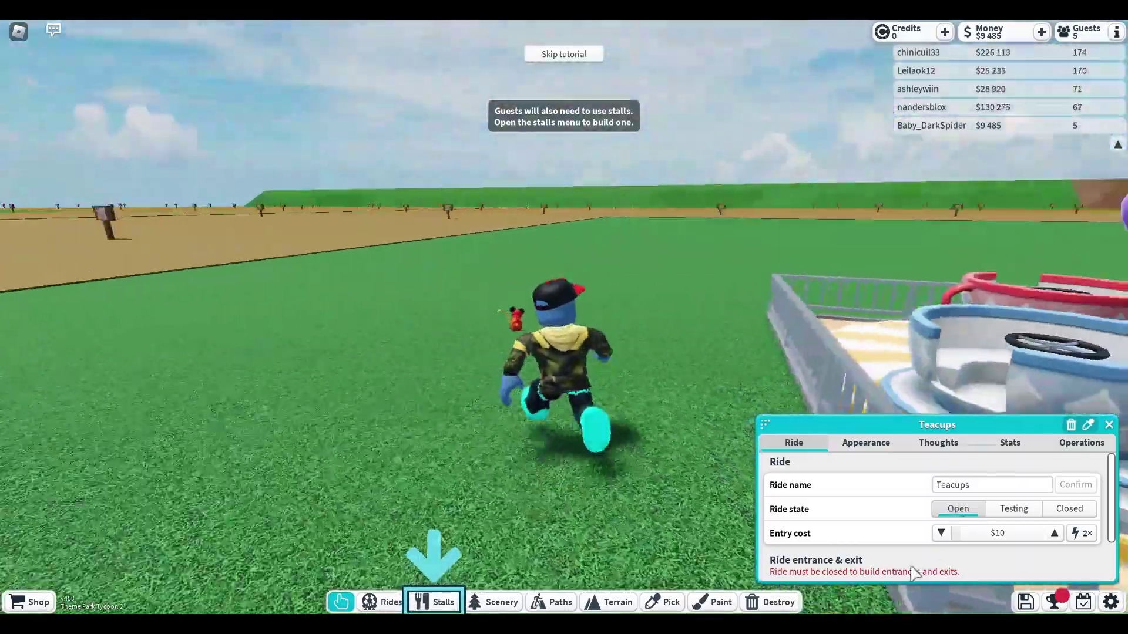
key("a")
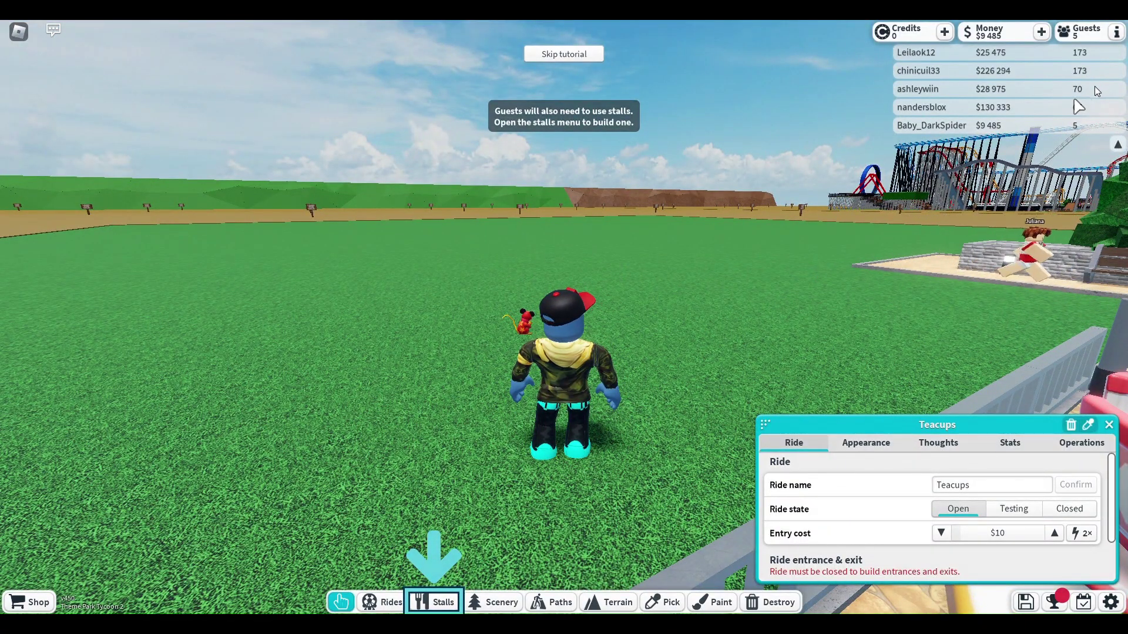
key("w")
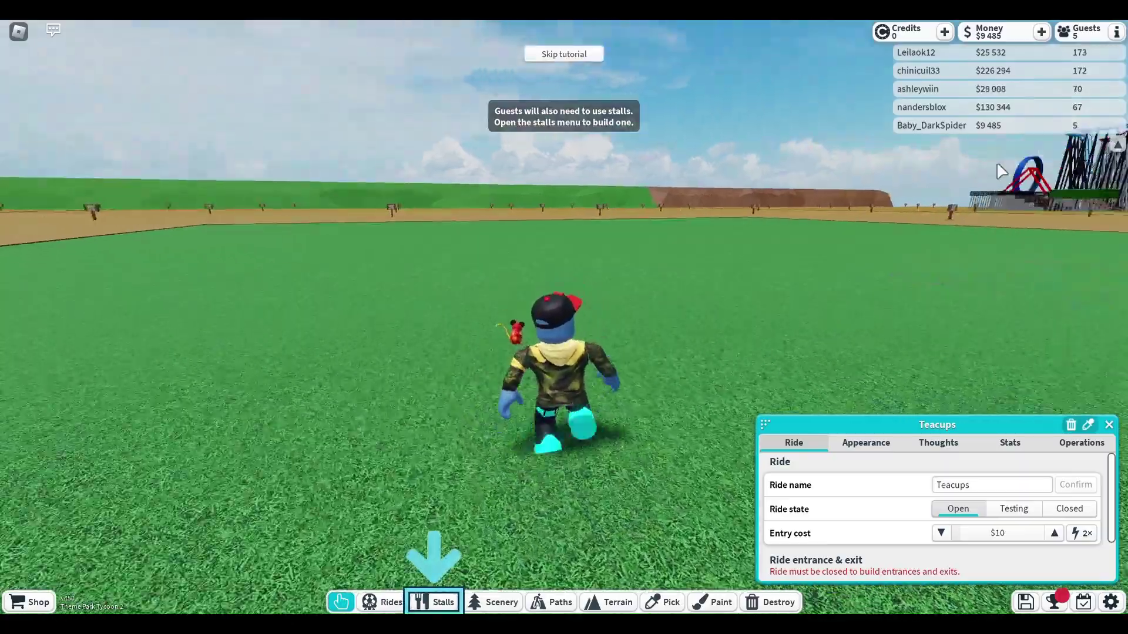
key("Right")
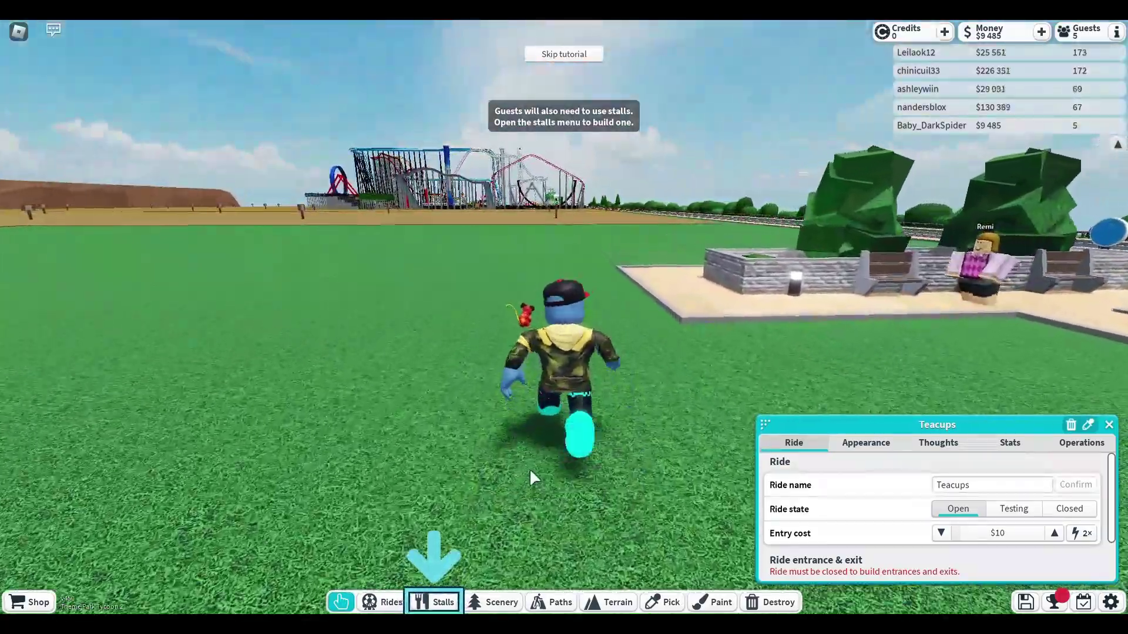
Step: Place the Soft drinks stall in the marked area and dismiss the Tutorial completed dialog
left_click(435, 602)
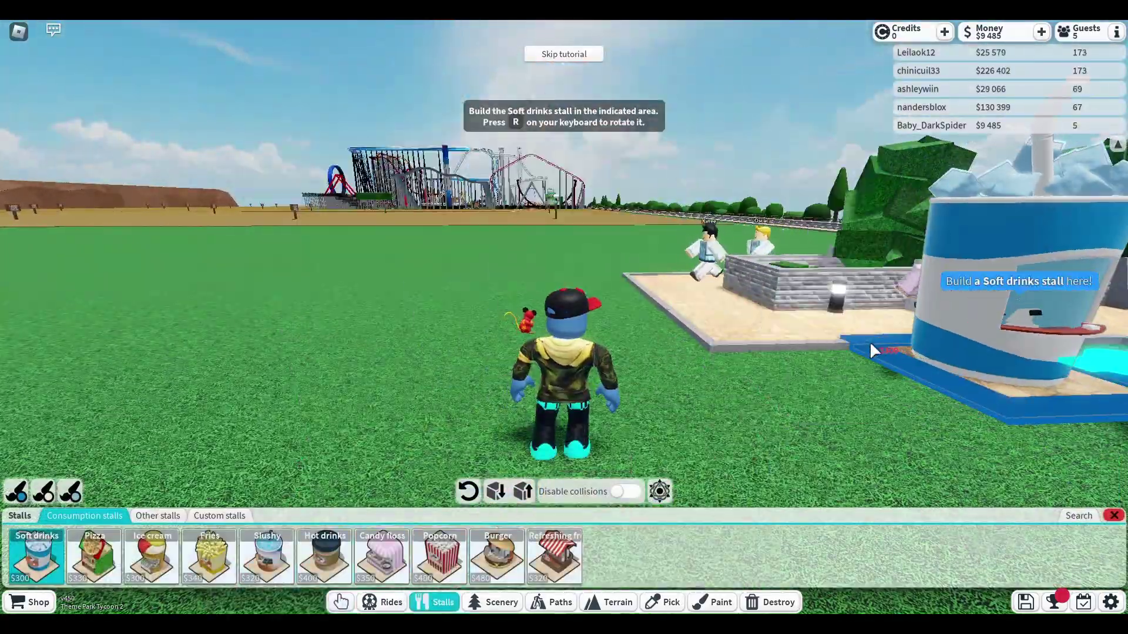
left_click(870, 344)
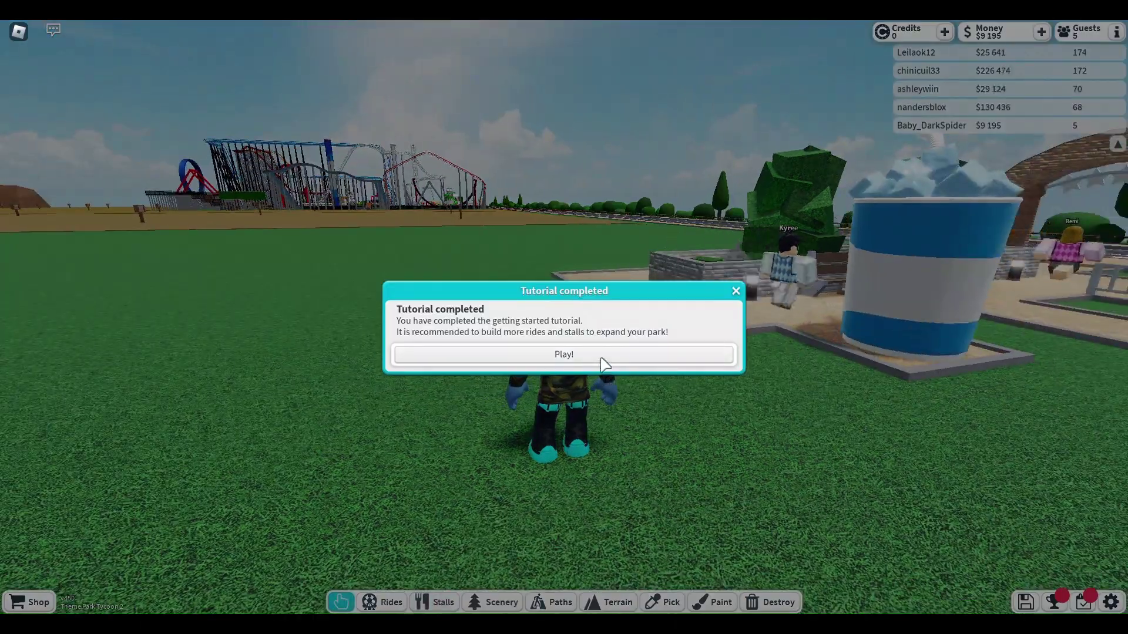
left_click(604, 357)
key("w")
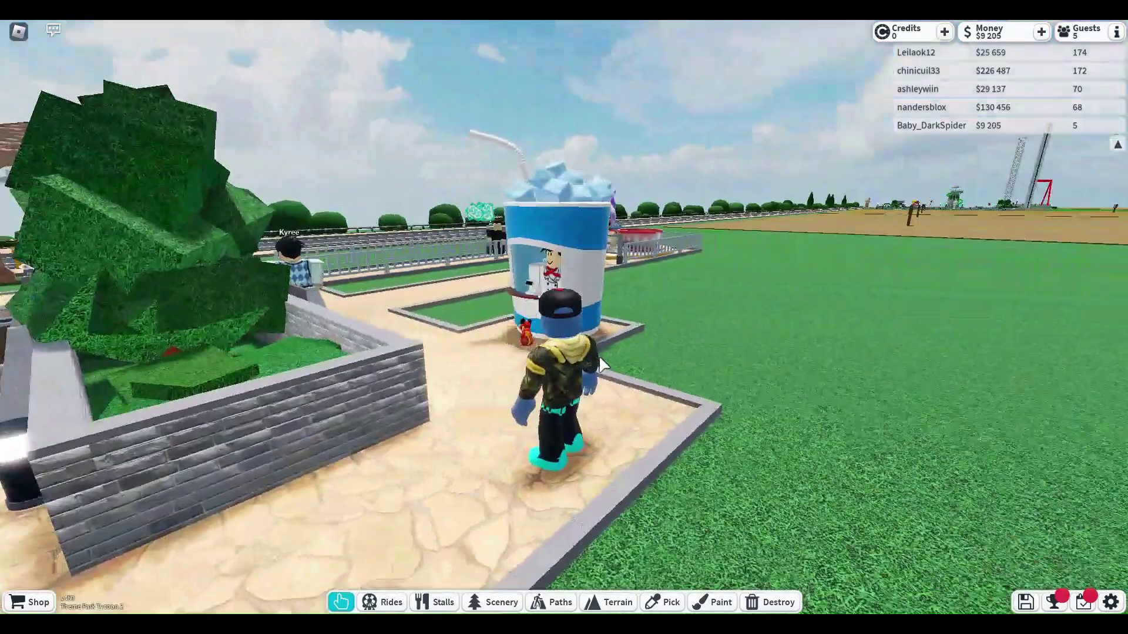
Step: Lay cobblestone path tiles around the platform, including its right edge
key("w")
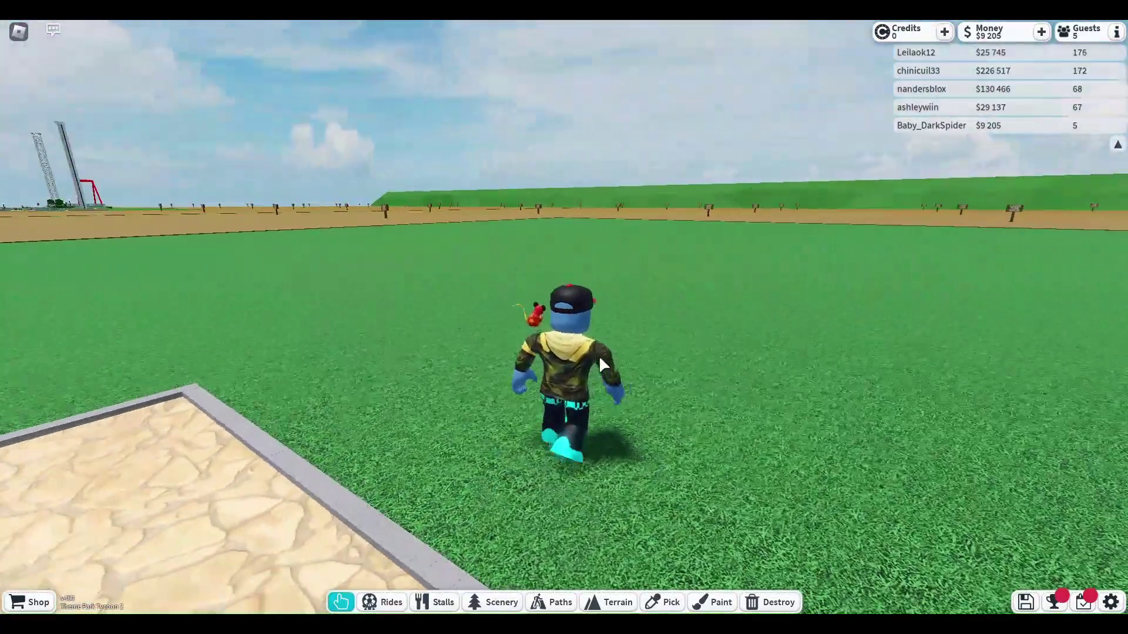
left_click(536, 604)
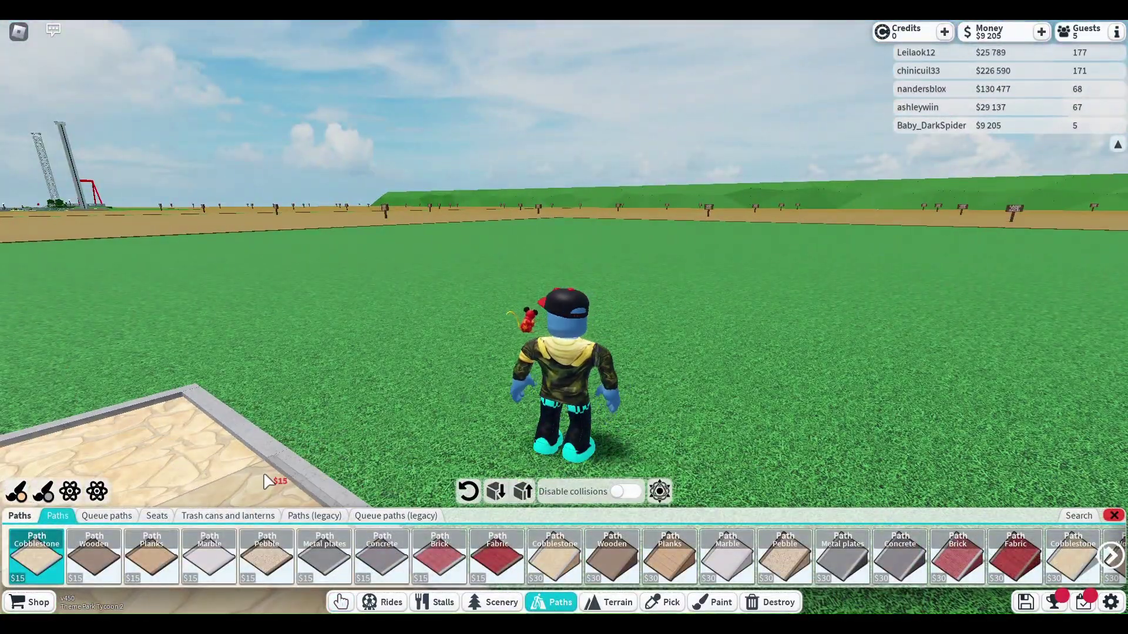
left_click(256, 402)
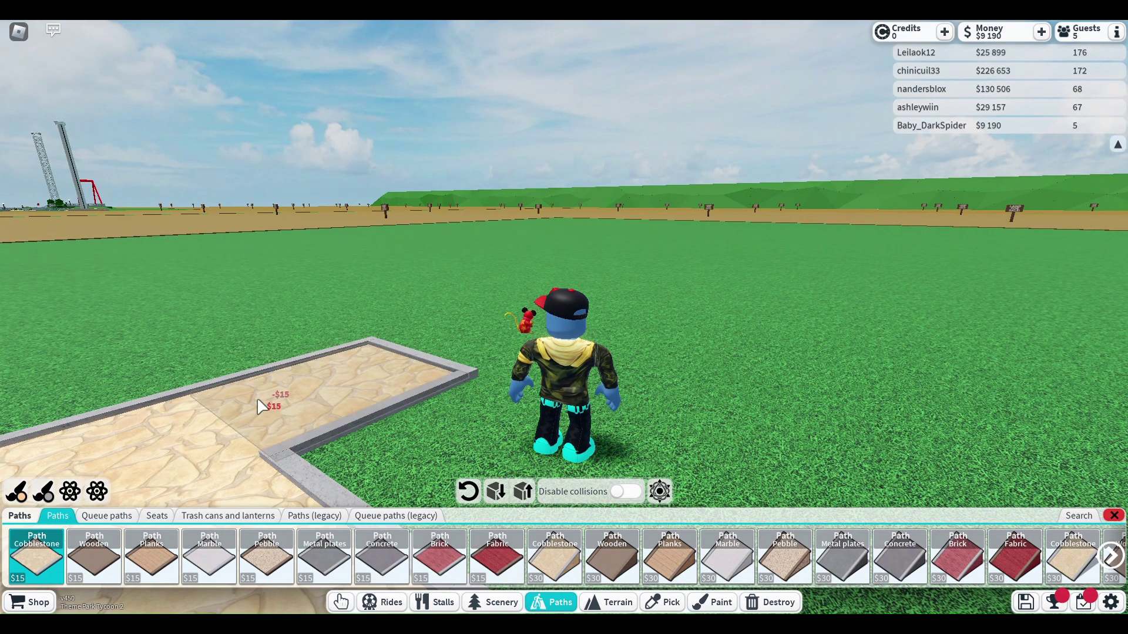
left_click(345, 460)
key("Left")
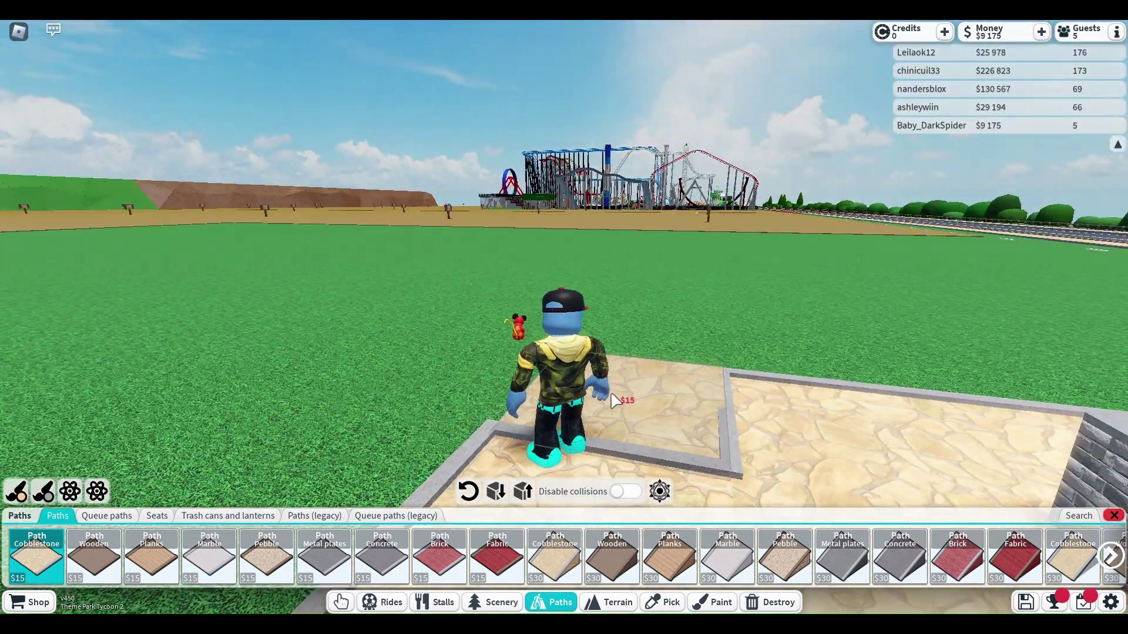
left_click(602, 392)
key("Left")
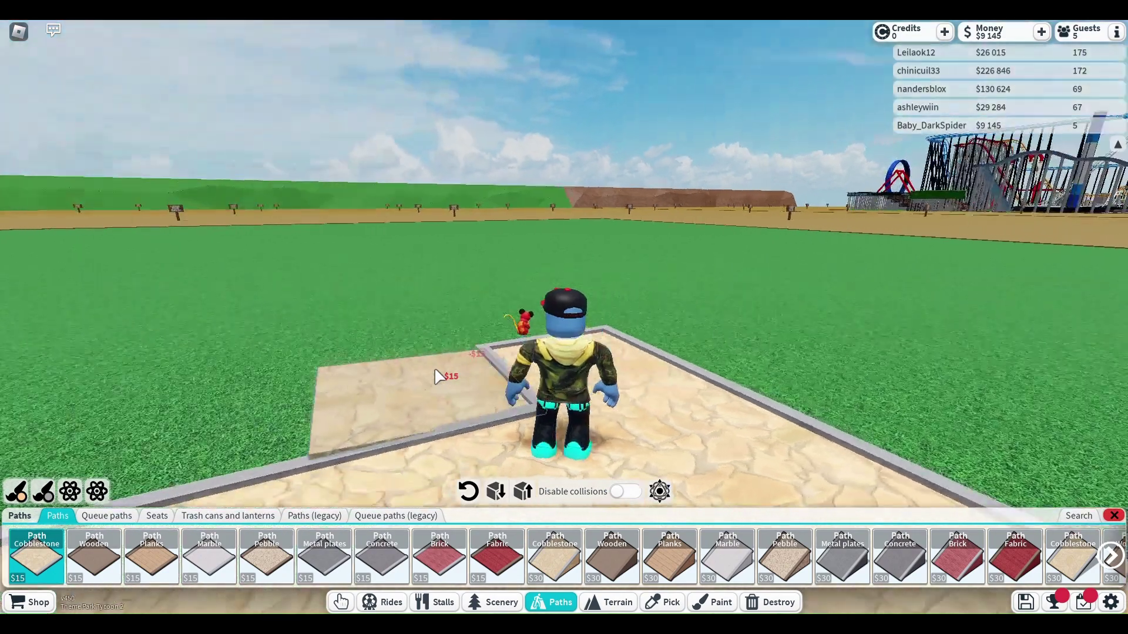
left_click(315, 390)
key("Up")
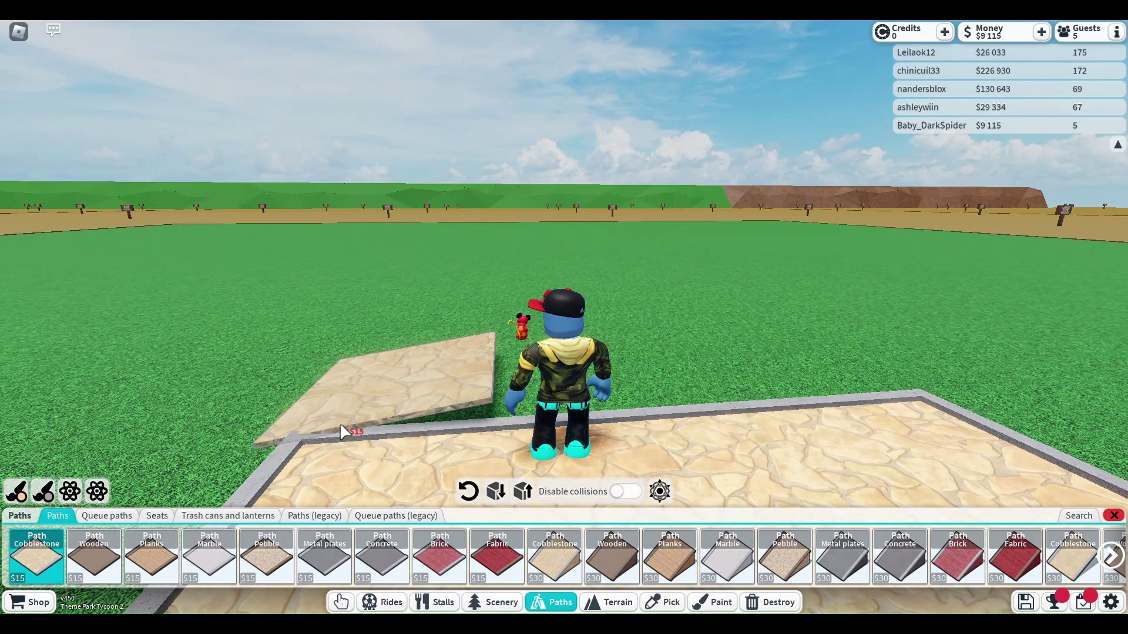
left_click(818, 374)
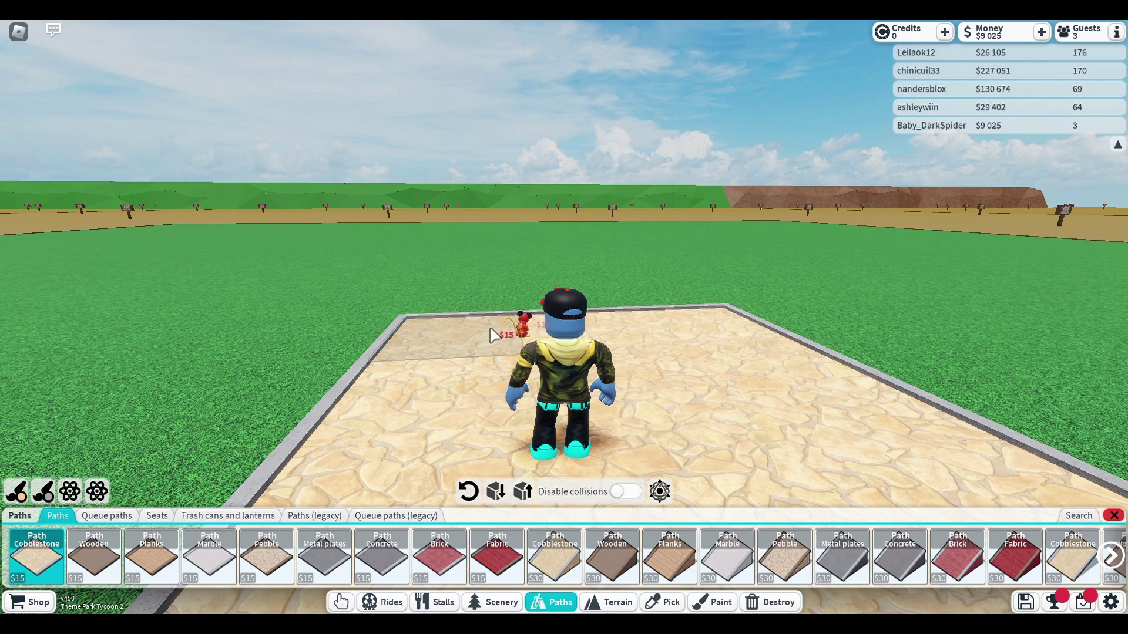
Step: Lay a strip of cobblestone path leftward across the grass edge
key("w")
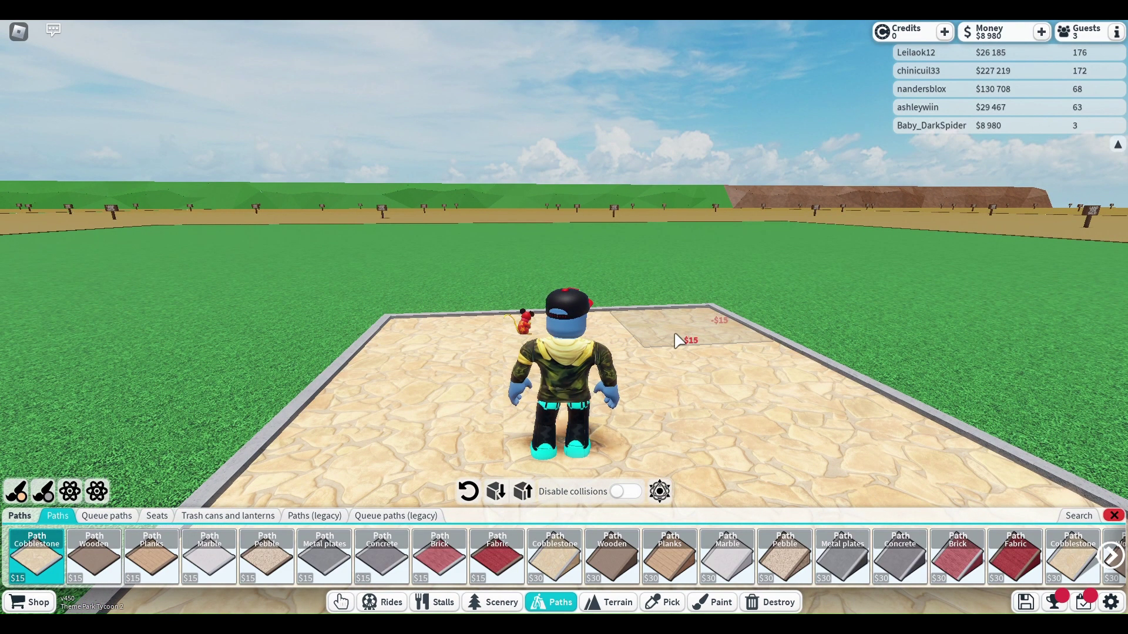
key("Right")
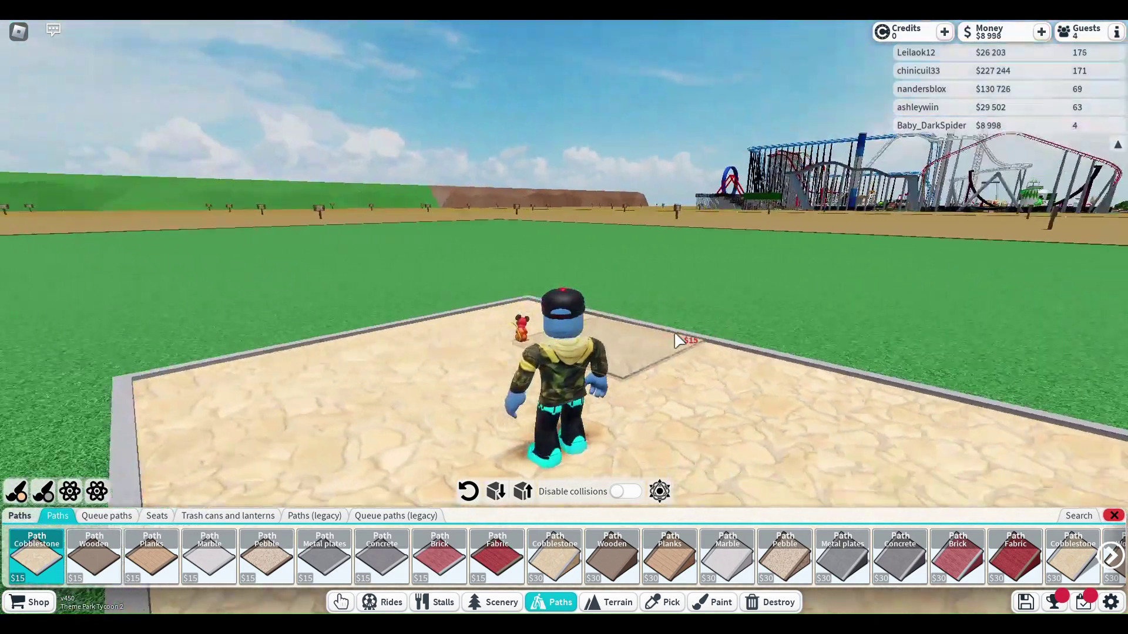
key("w")
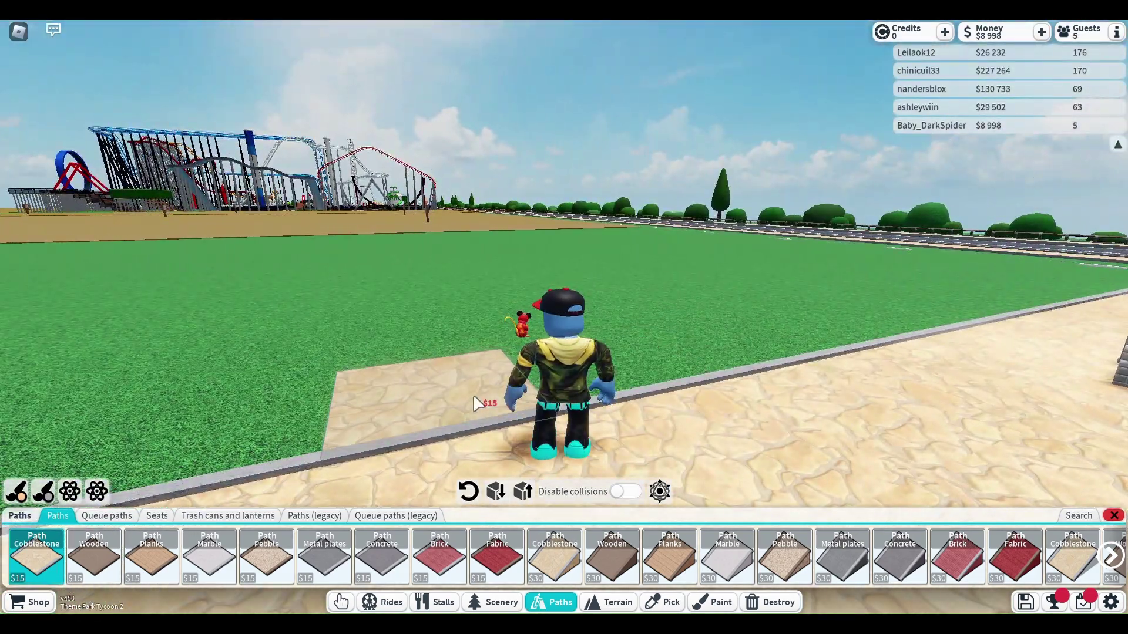
left_click(476, 403)
left_click(540, 402)
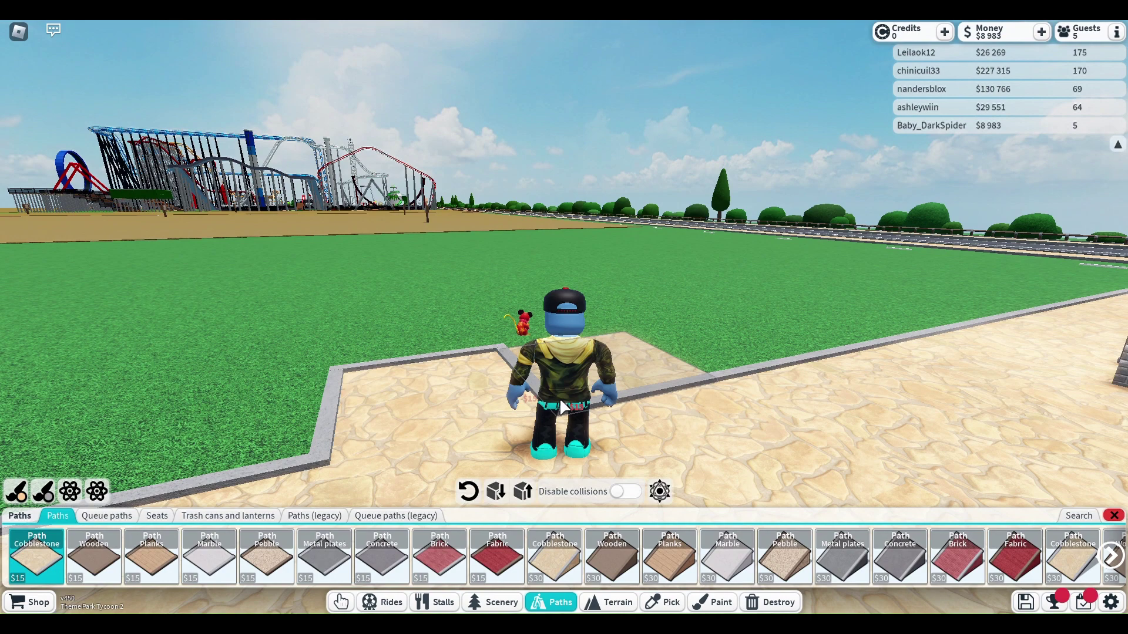
key("w")
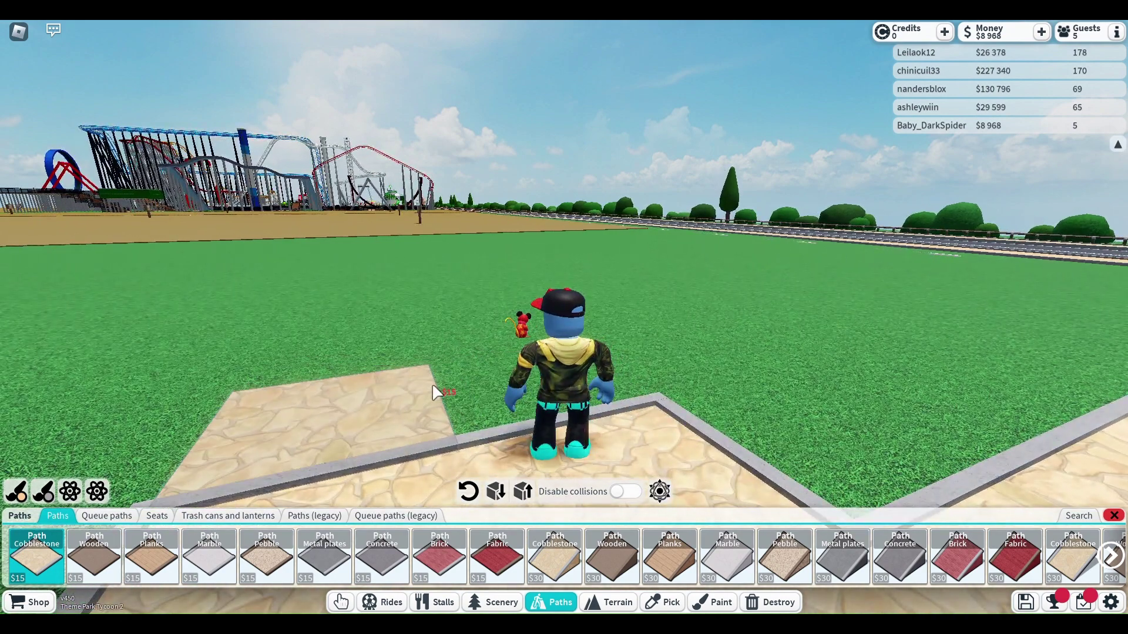
mouse_move(513, 361)
left_mouse_down()
mouse_move(441, 390)
mouse_move(370, 398)
left_mouse_up()
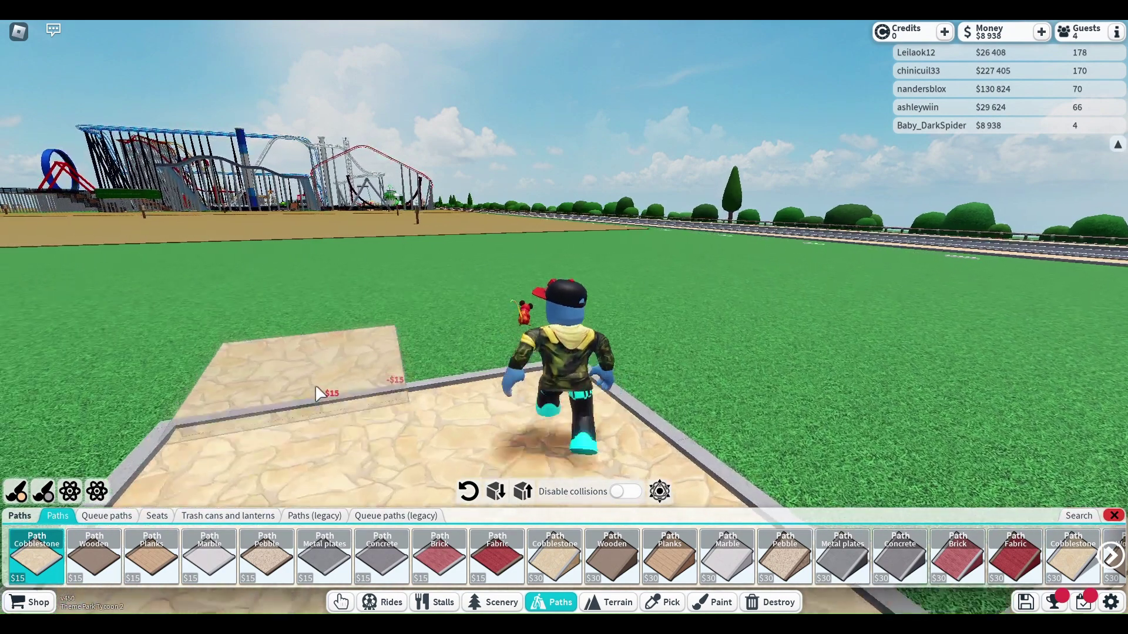
left_click(295, 402)
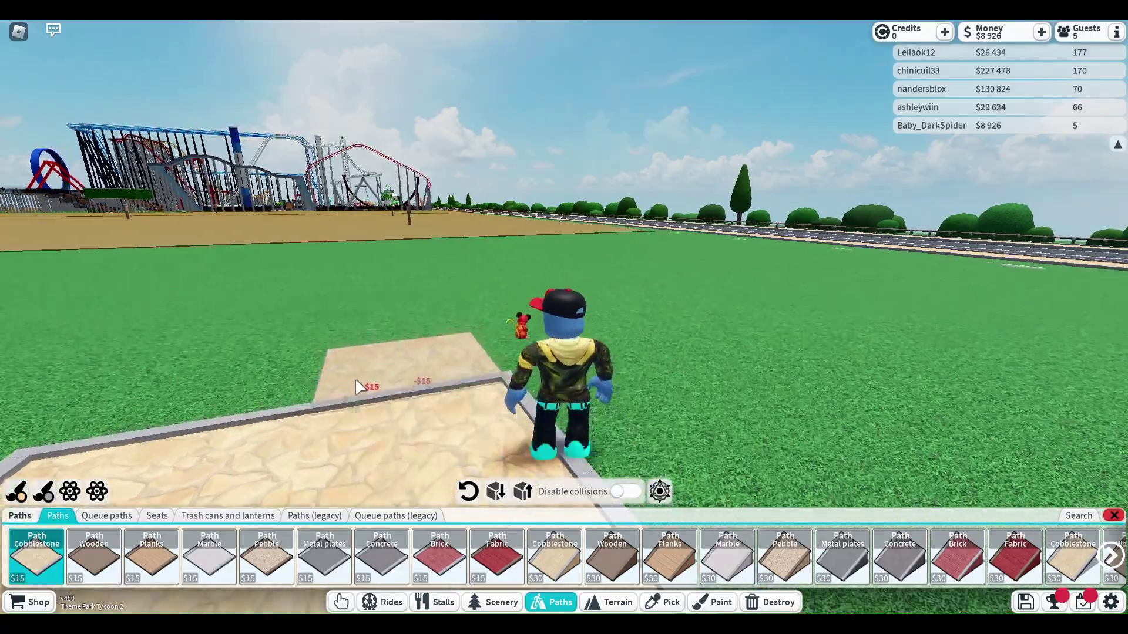
left_click(217, 392)
Step: Extend the cobblestone path toward the drinks stall
key("Left")
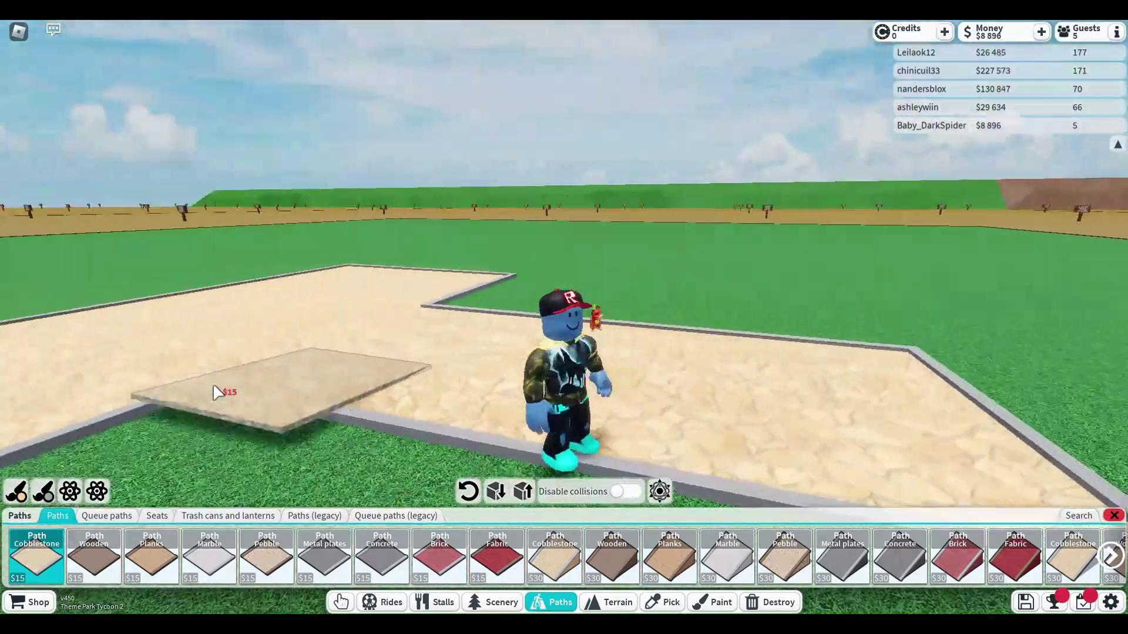
key("Left")
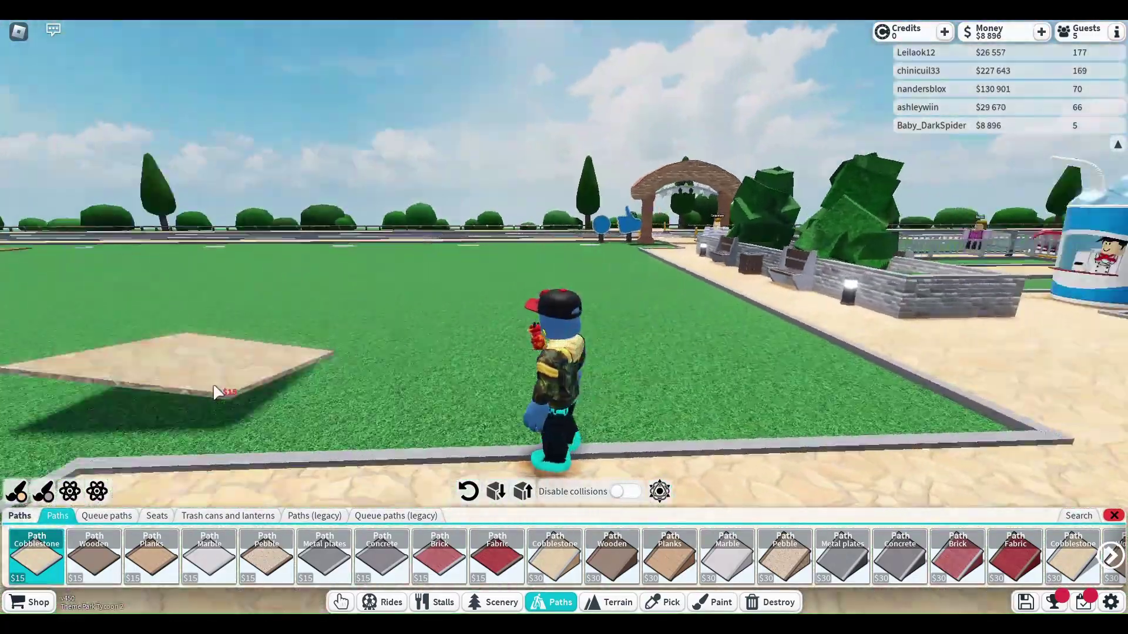
key("Left")
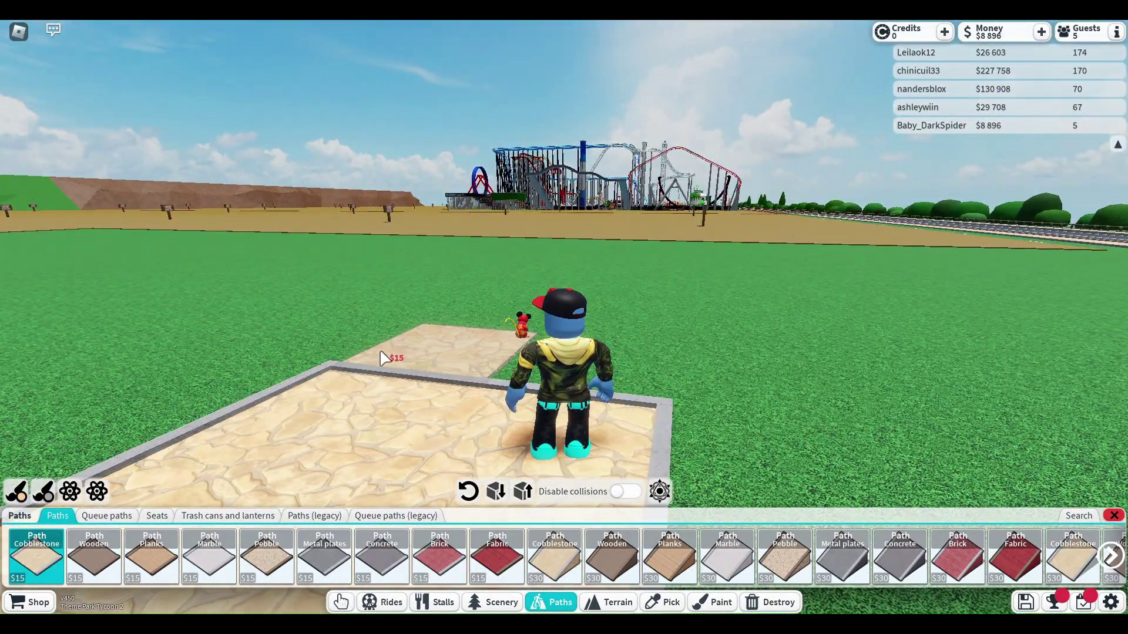
key("Left")
left_click(518, 377)
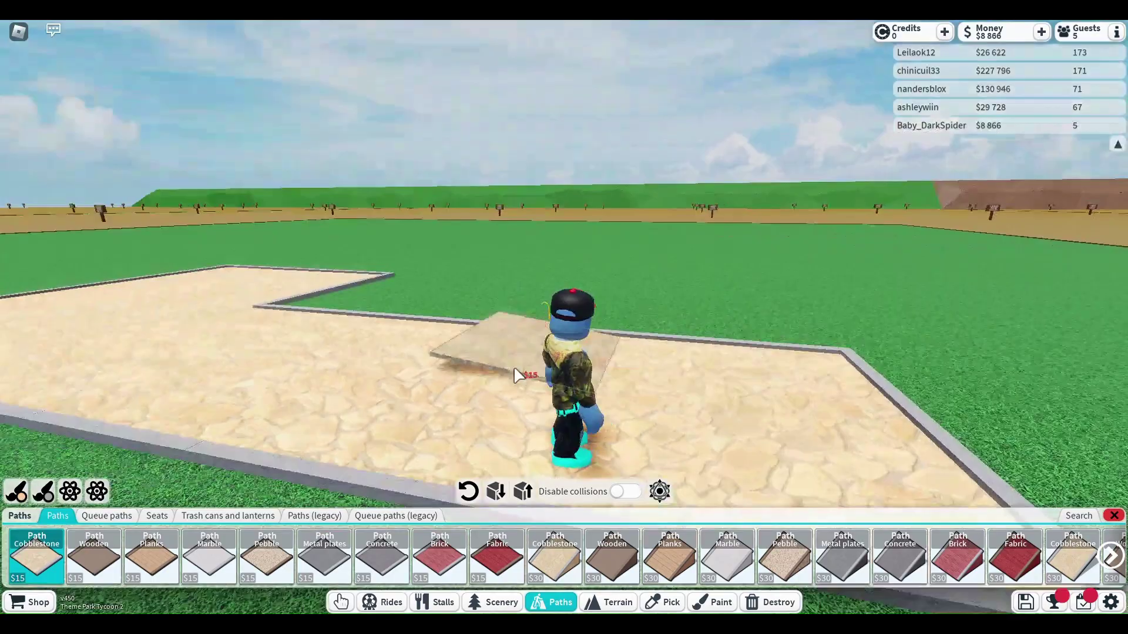
key("w")
key("w")
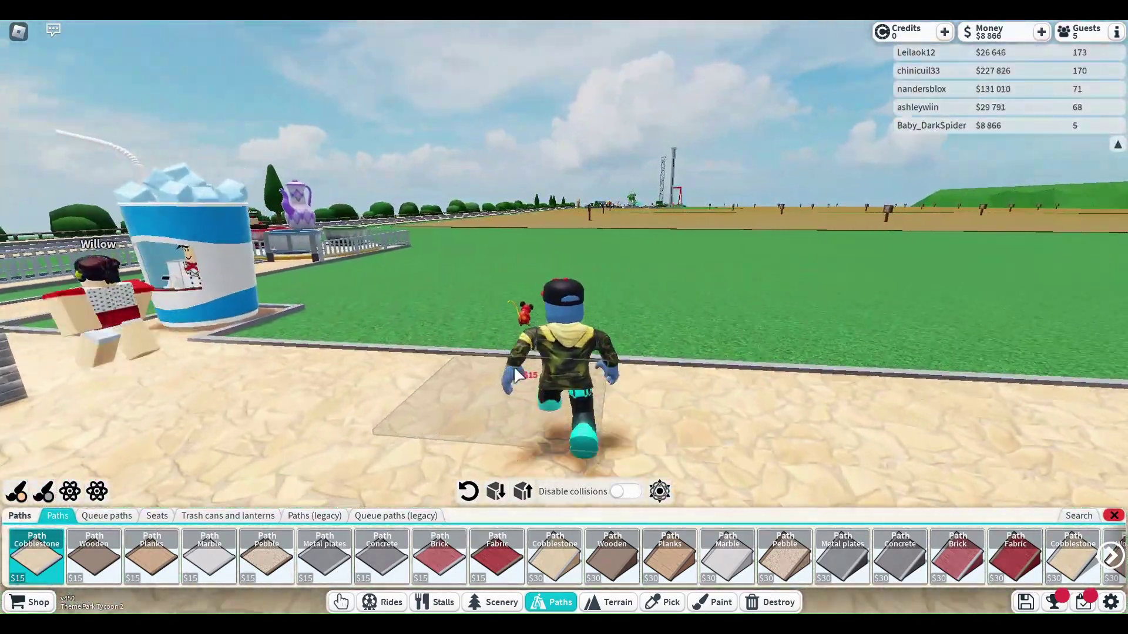
left_click(518, 376)
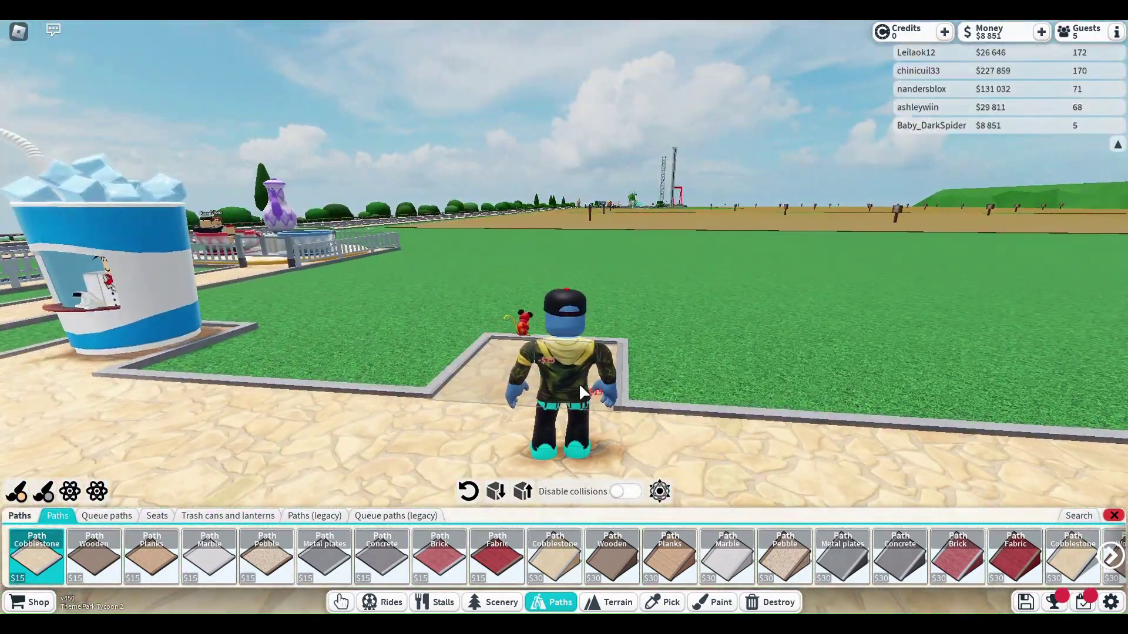
Step: Widen the path to the right and extend it further forward
left_click(655, 380)
left_click(657, 385)
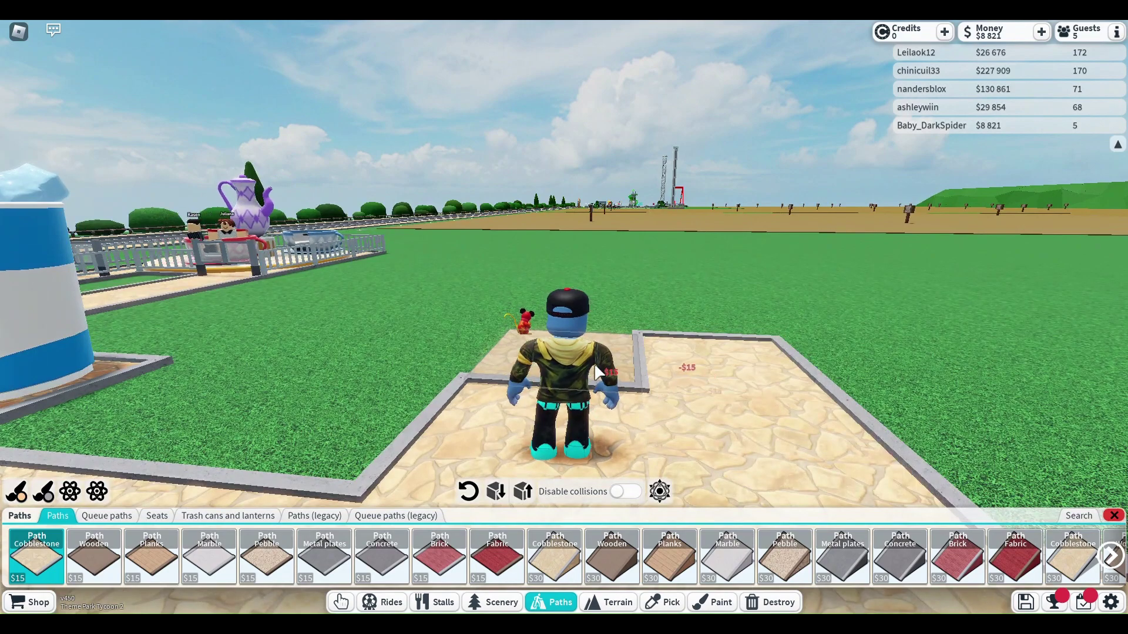
left_click(610, 369)
left_click(661, 364)
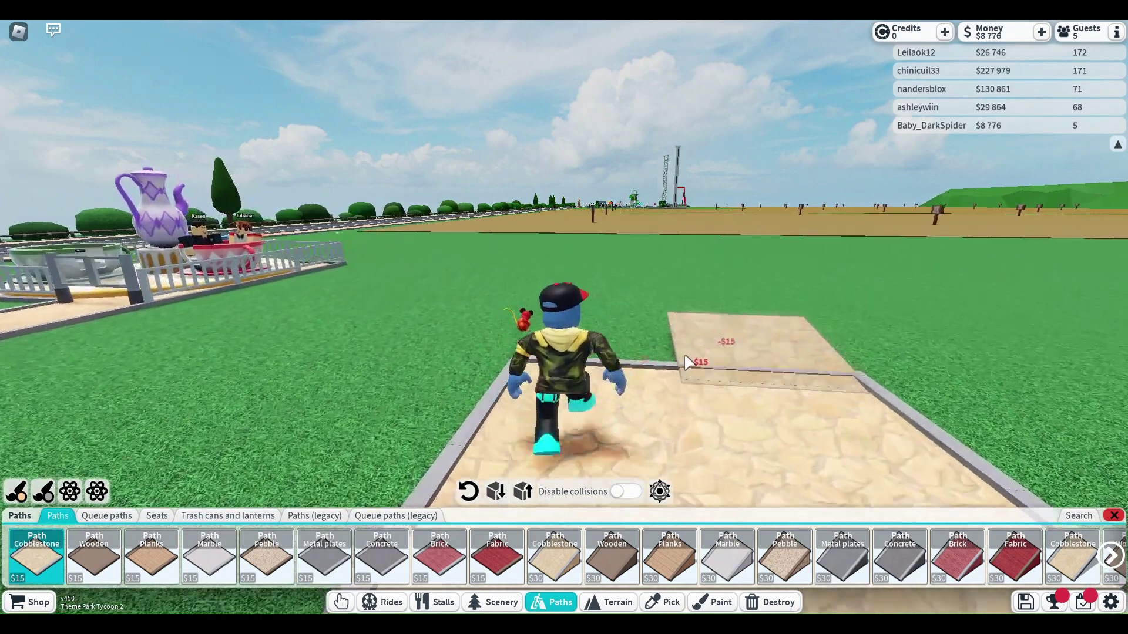
left_click(564, 365)
left_click(580, 377)
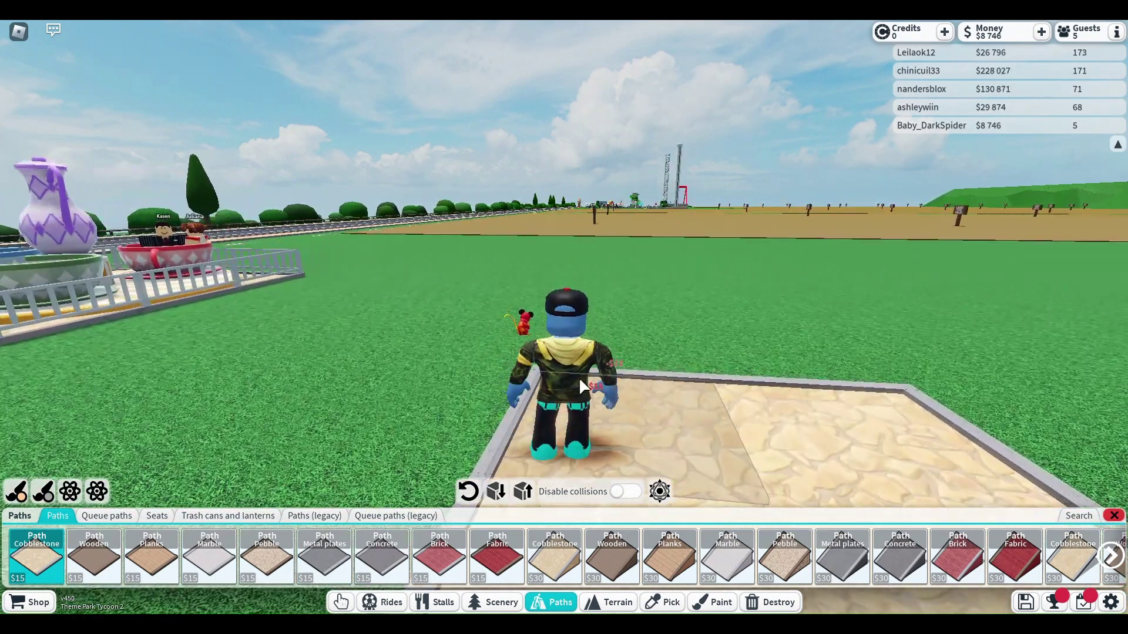
left_click(771, 373)
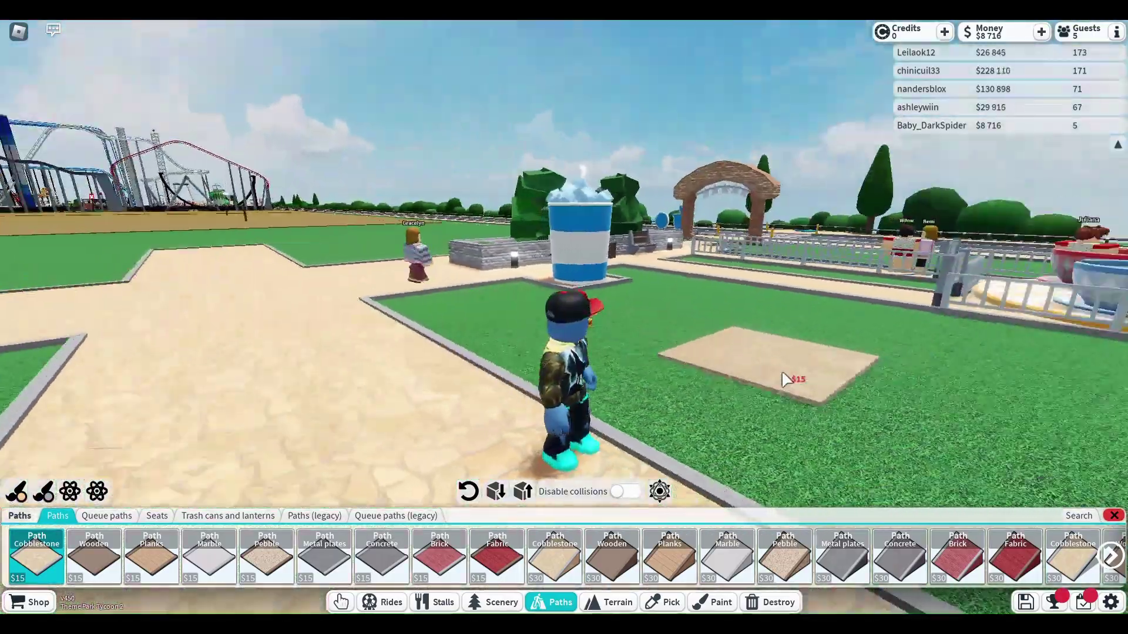
key("w")
key("a")
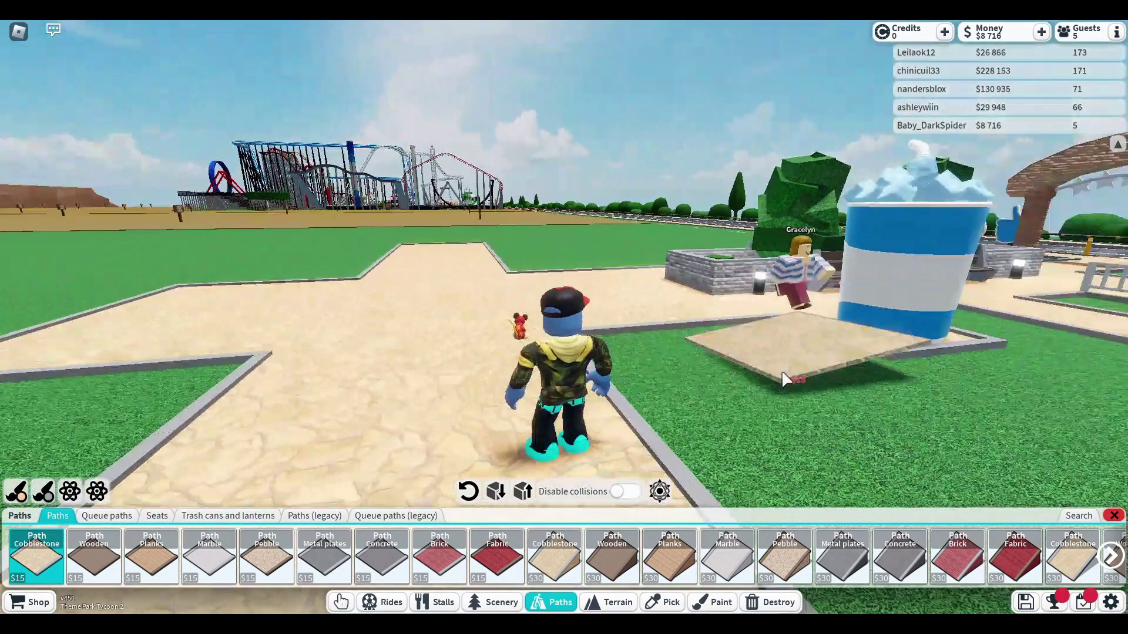
Step: Select the $40 Light, then place a grey trash can beside the path
left_click(108, 516)
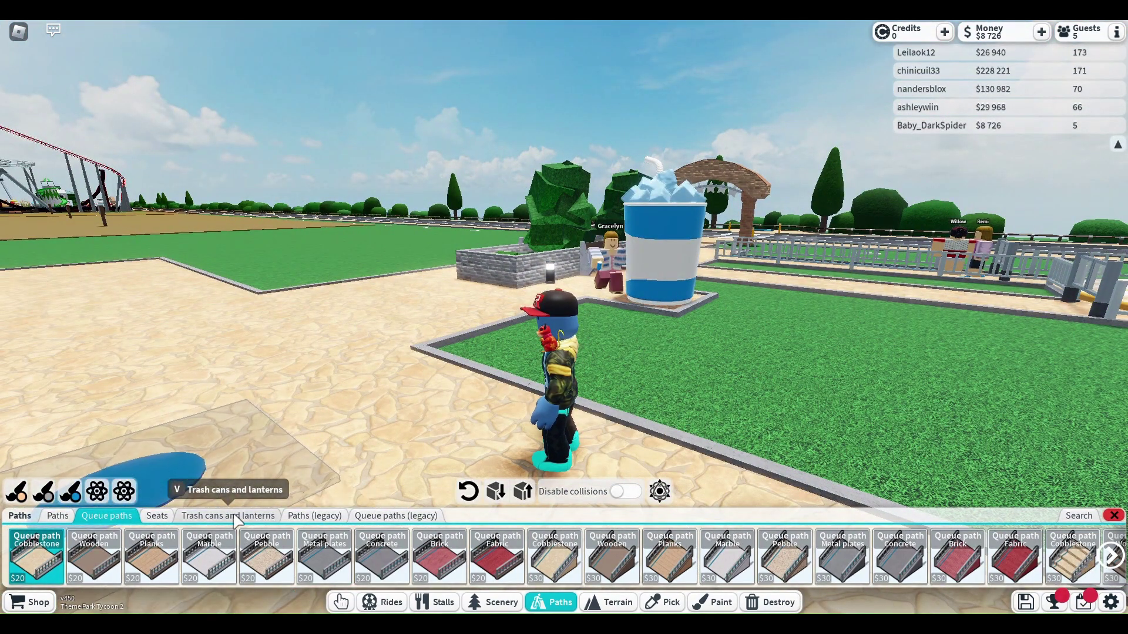
left_click(208, 518)
left_click(145, 553)
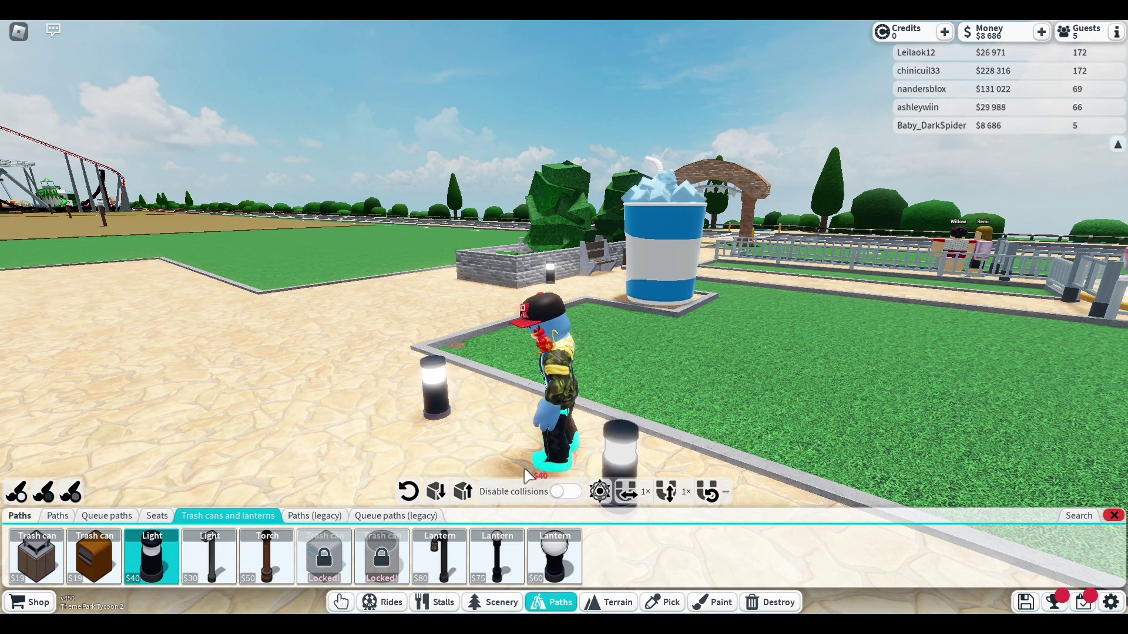
key("Left")
key("Left")
key("Left")
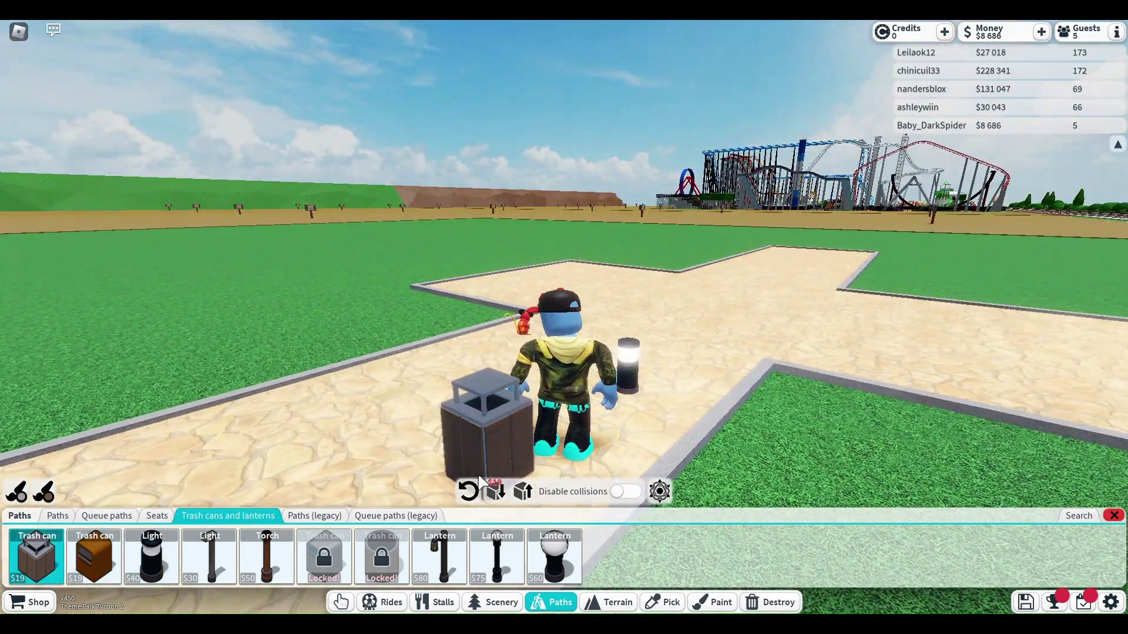
left_click(94, 555)
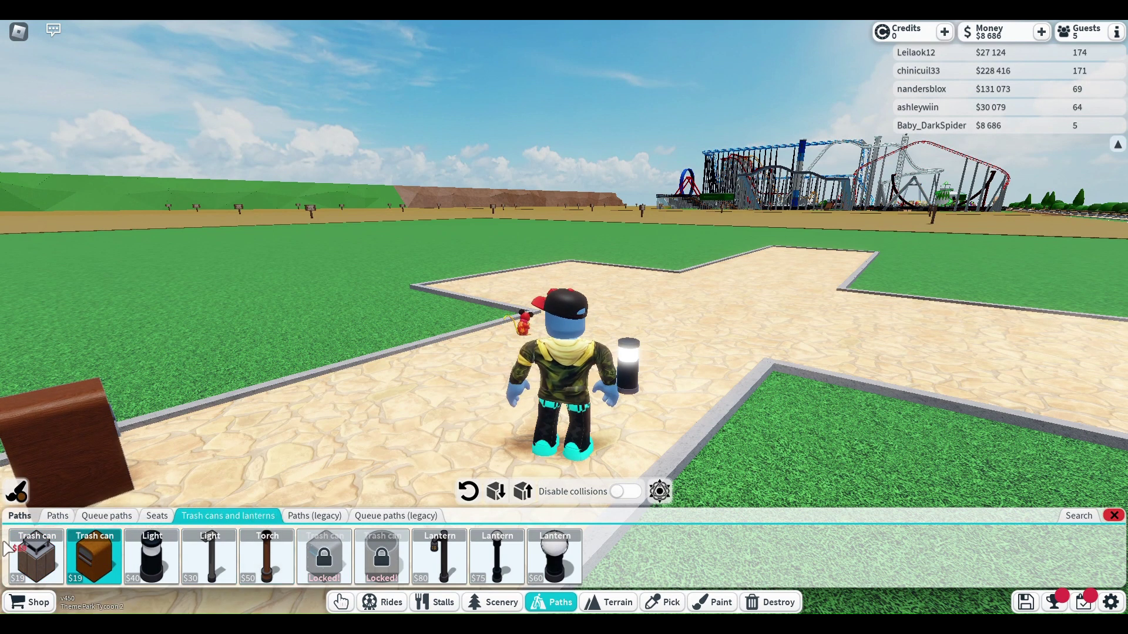
left_click(28, 545)
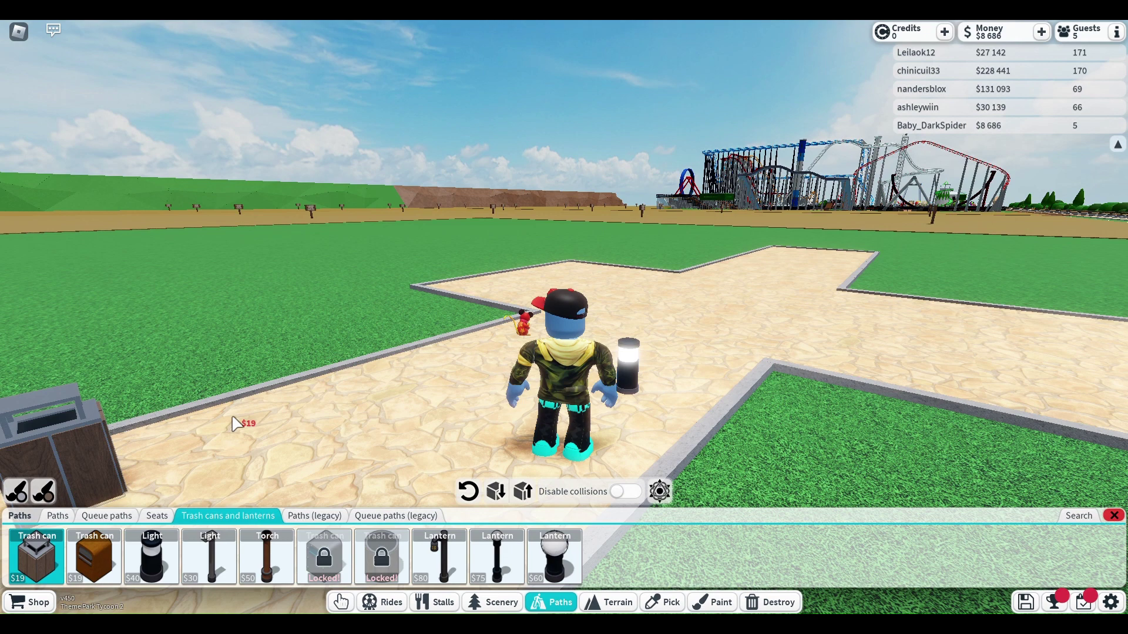
left_click(339, 390)
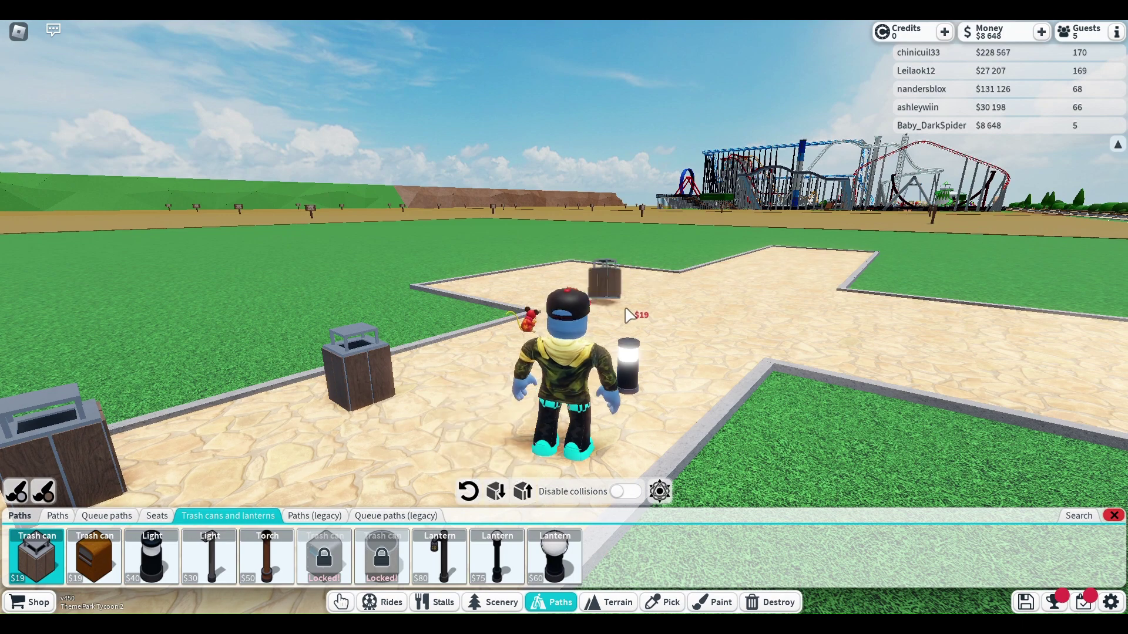
Step: Try the $60 and $75 lanterns, torch, lamp-post light and hanging lantern, then reselect trash cans
left_click(554, 564)
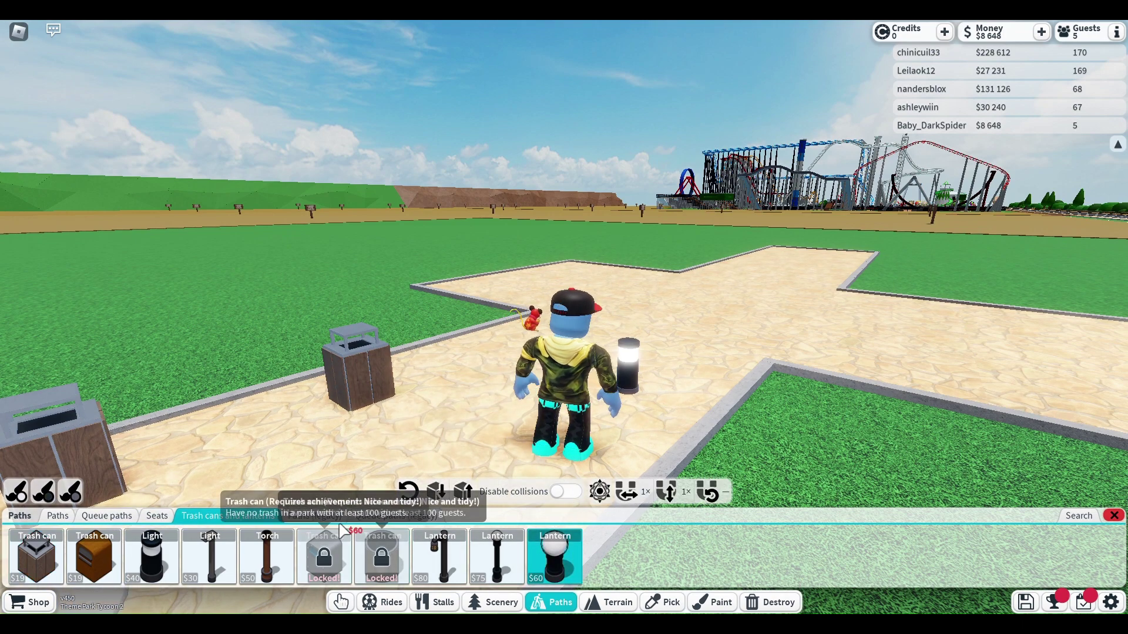
key("Left")
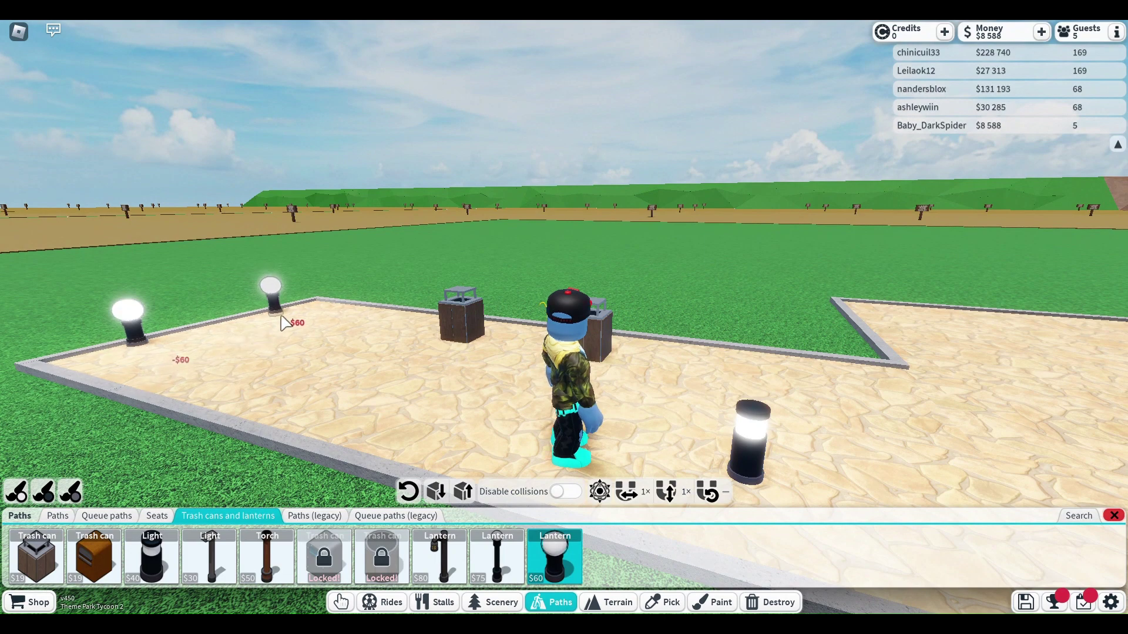
key("Left")
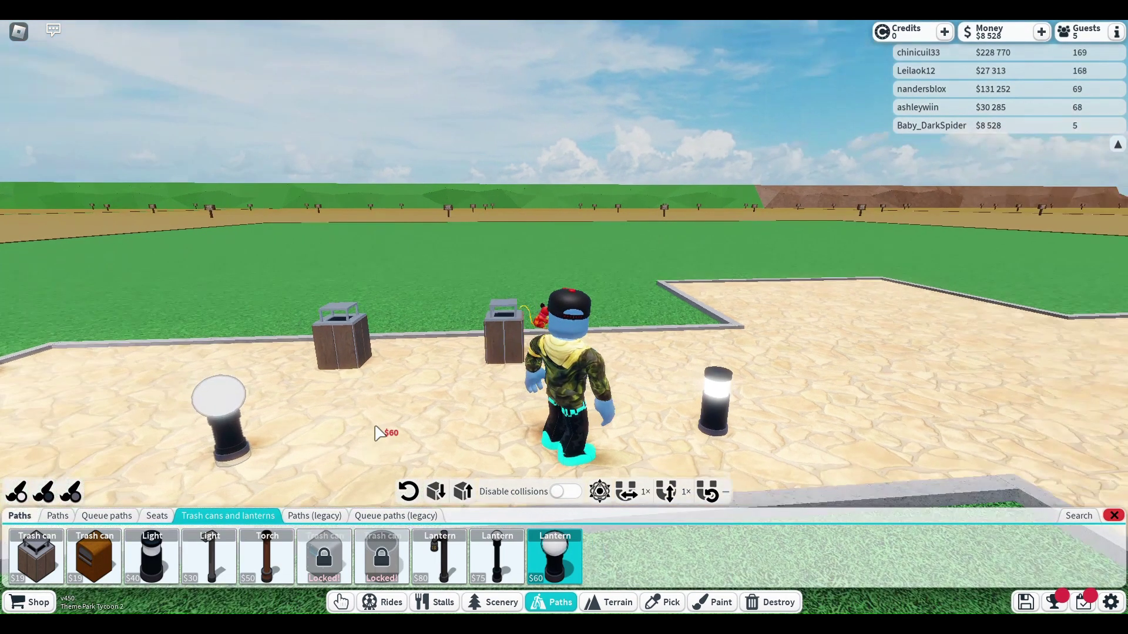
key("Left")
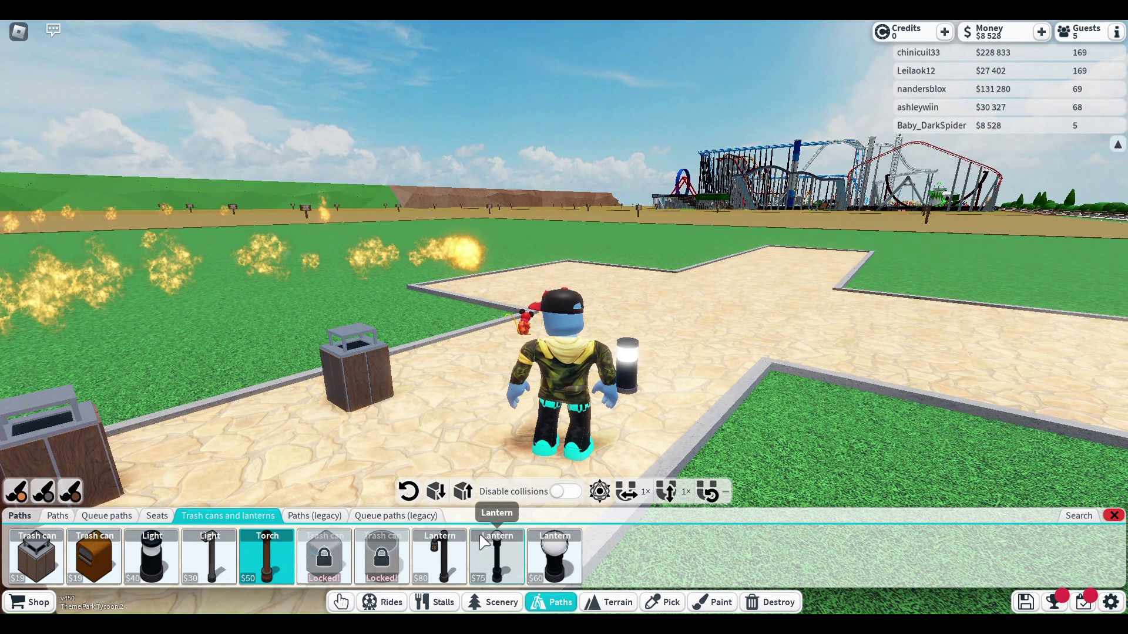
left_click(493, 555)
left_click(251, 563)
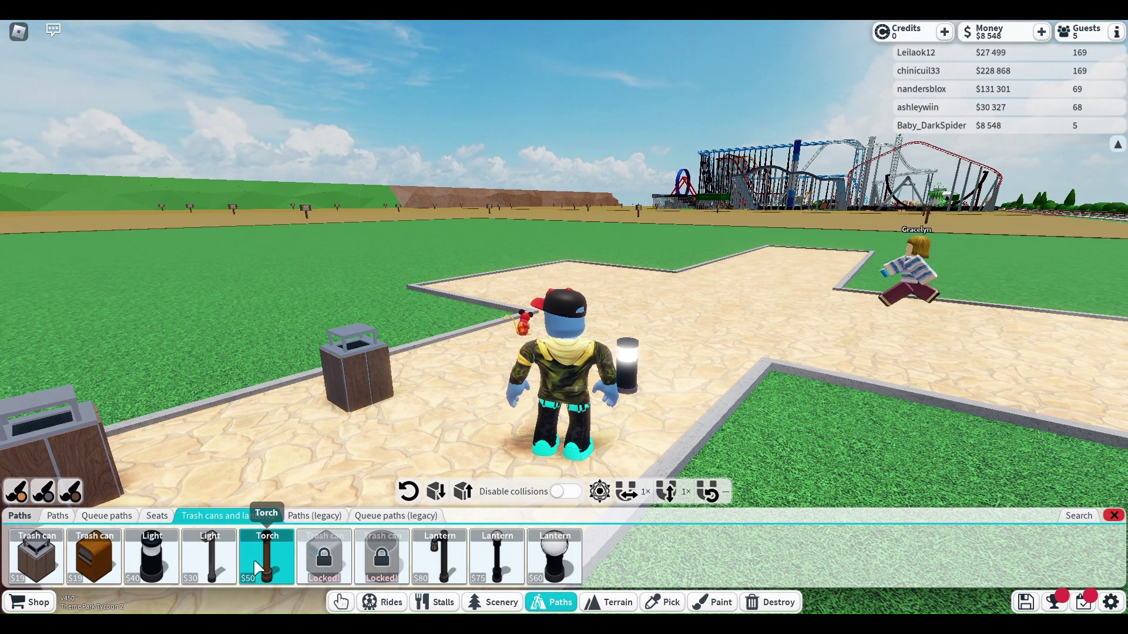
left_click(198, 555)
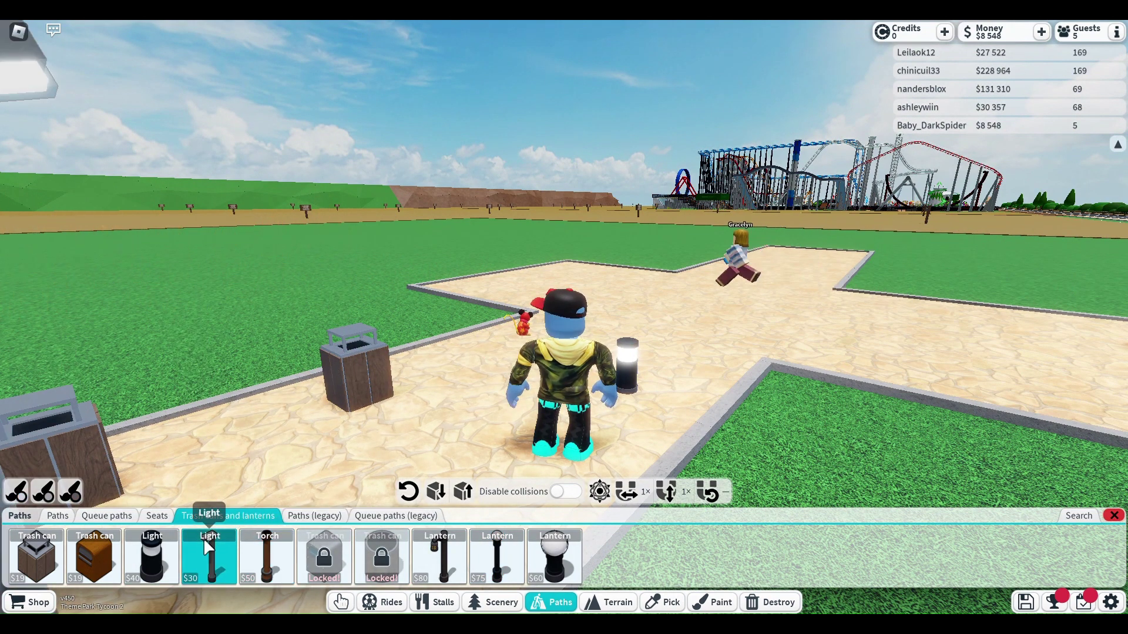
left_click(441, 554)
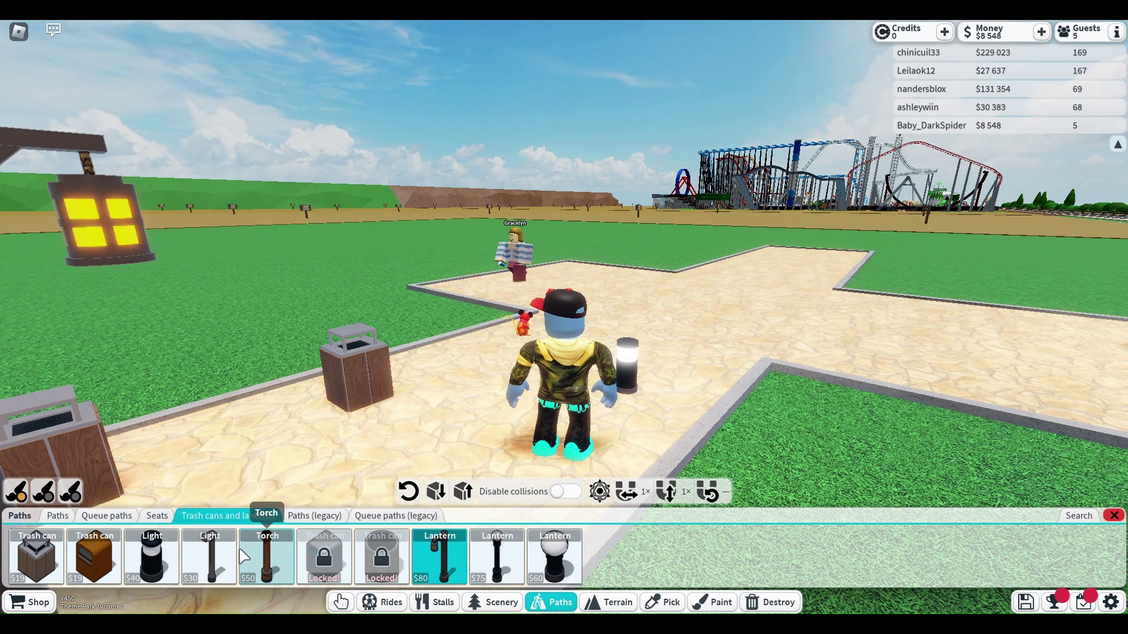
left_click(210, 557)
left_click(37, 557)
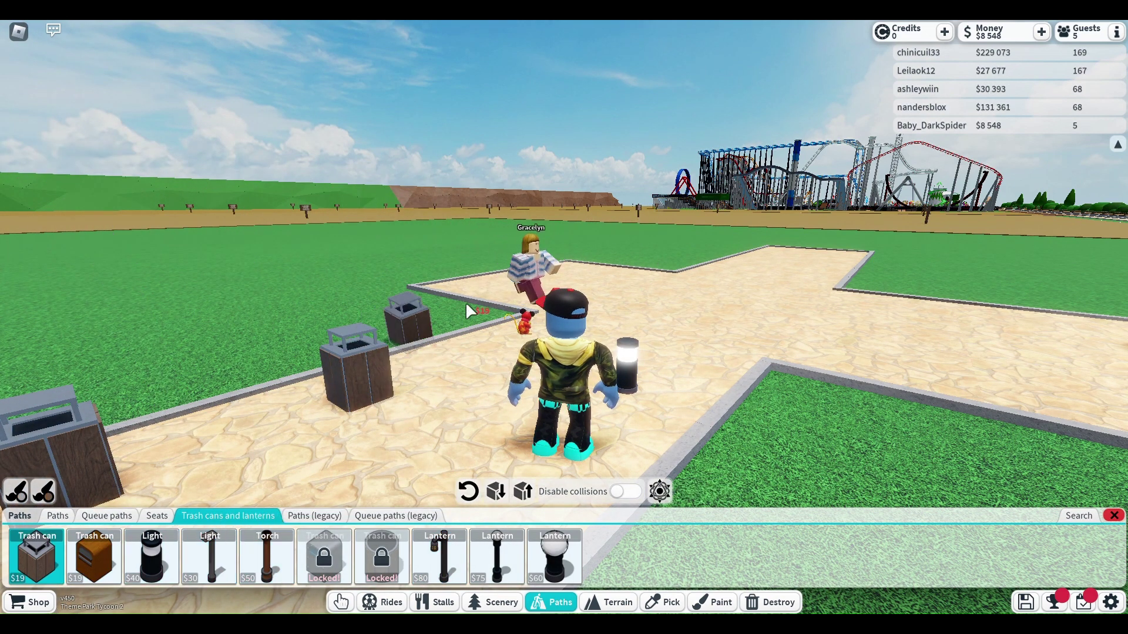
Step: Select the $40 bollard light and place one beside the path, then walk toward the stall
left_click(155, 560)
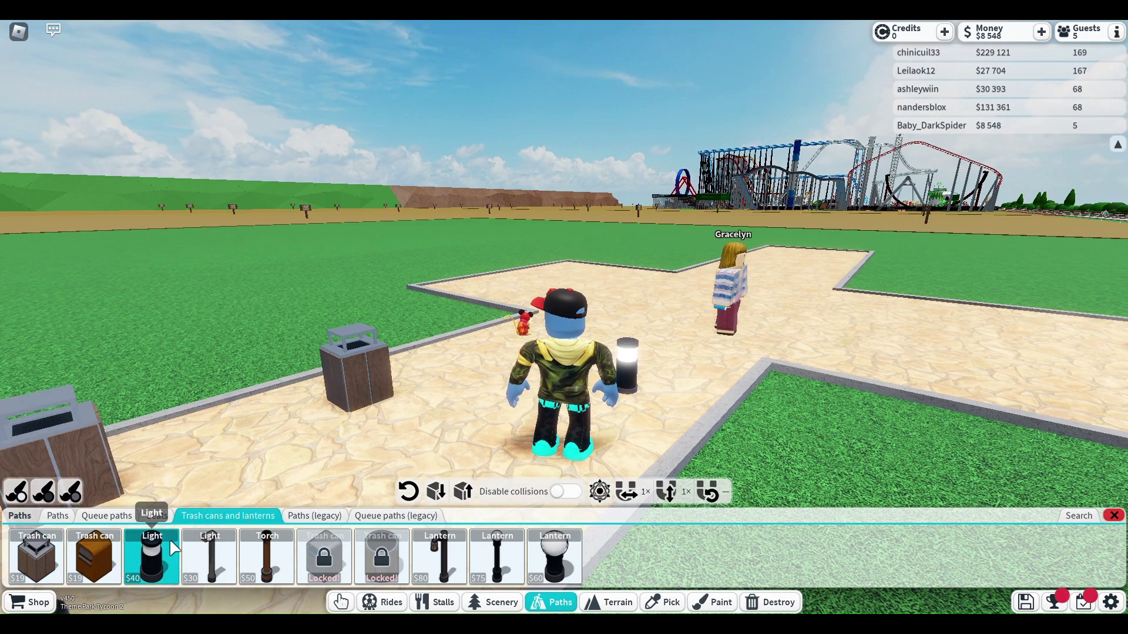
key("w")
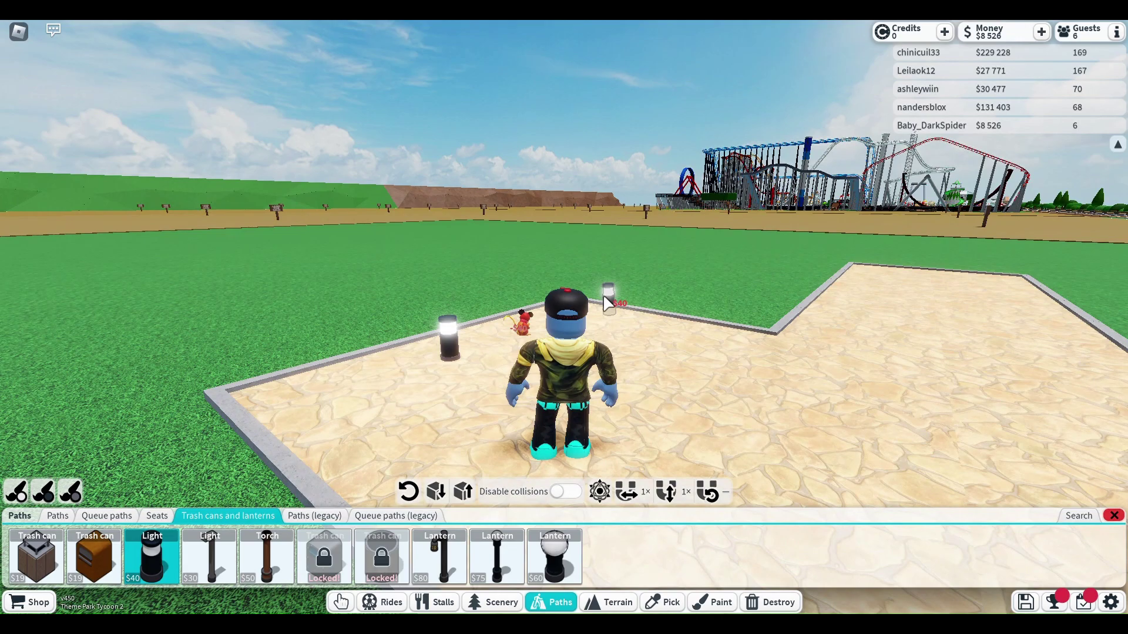
key("Right")
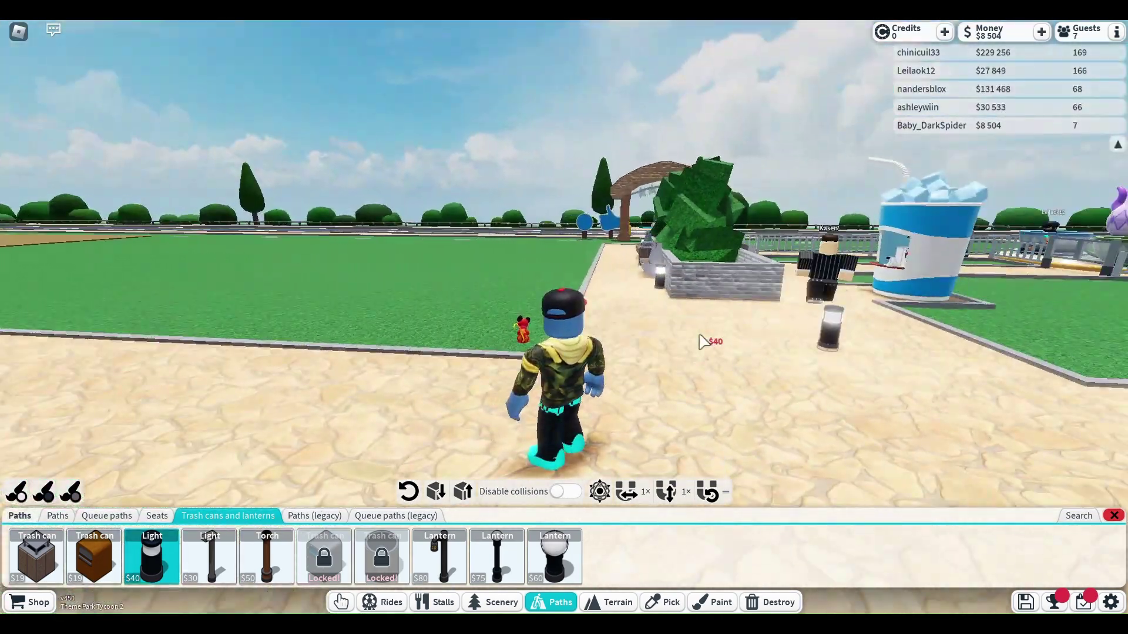
key("Left")
key("Left")
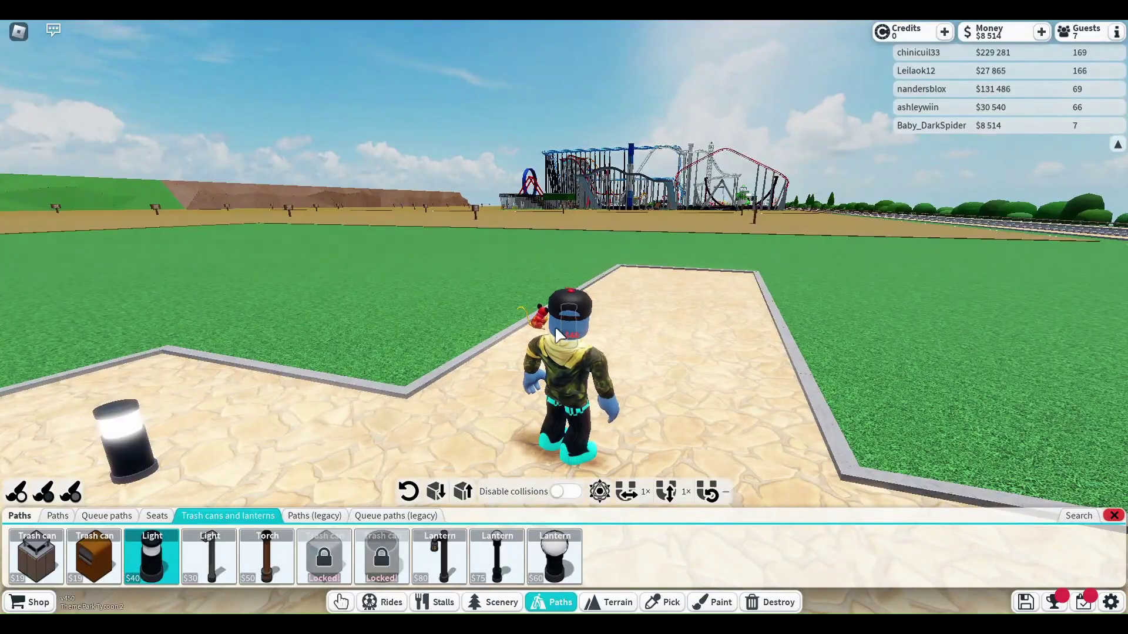
left_click(554, 324)
key("Right")
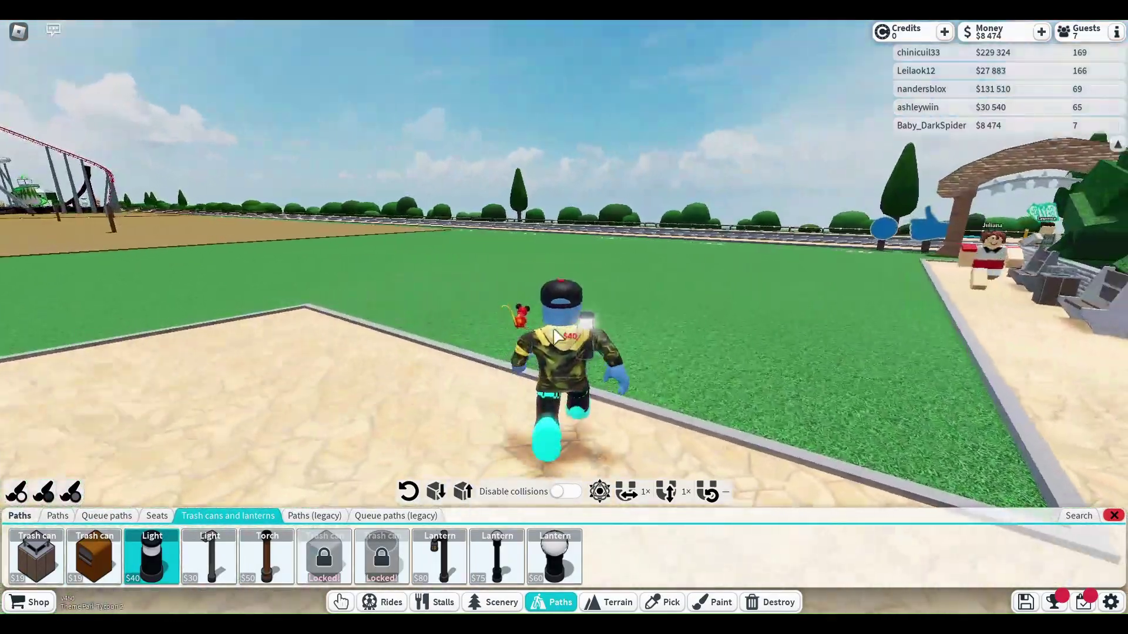
key("Right")
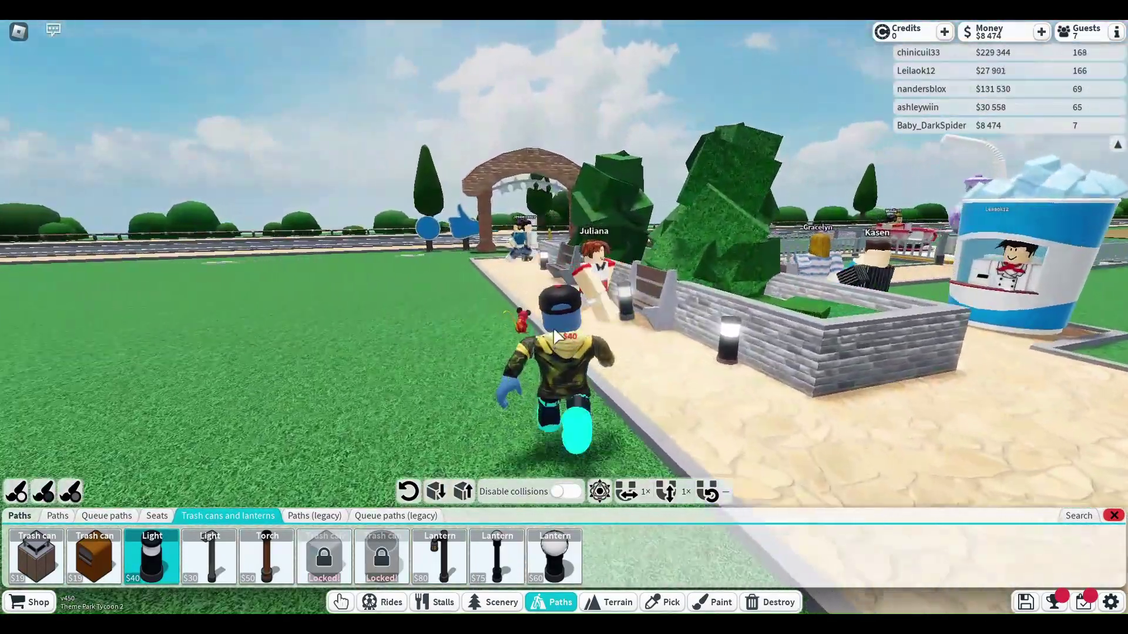
key("Up")
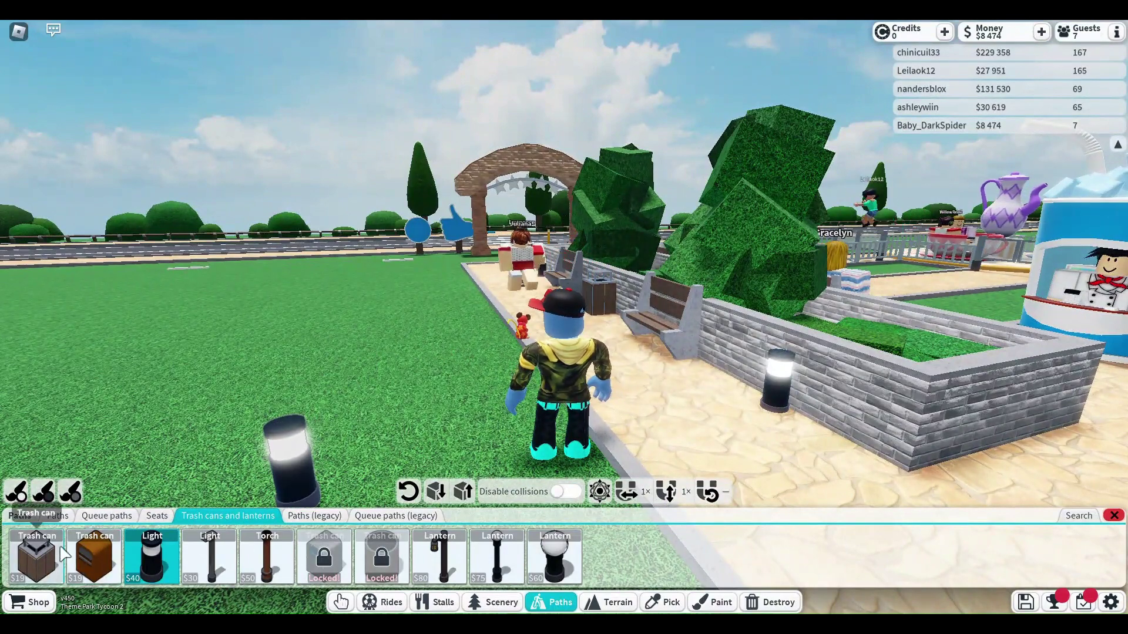
Step: Place a row of $40 wooden picnic tables on the paved area near the arch
left_click(108, 516)
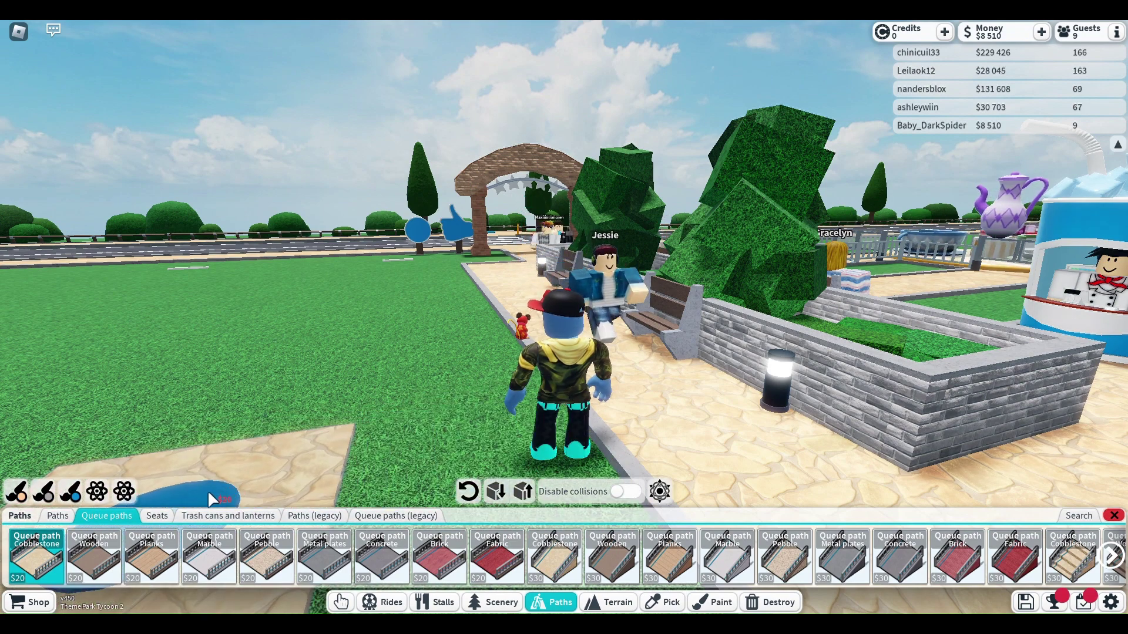
left_click(158, 516)
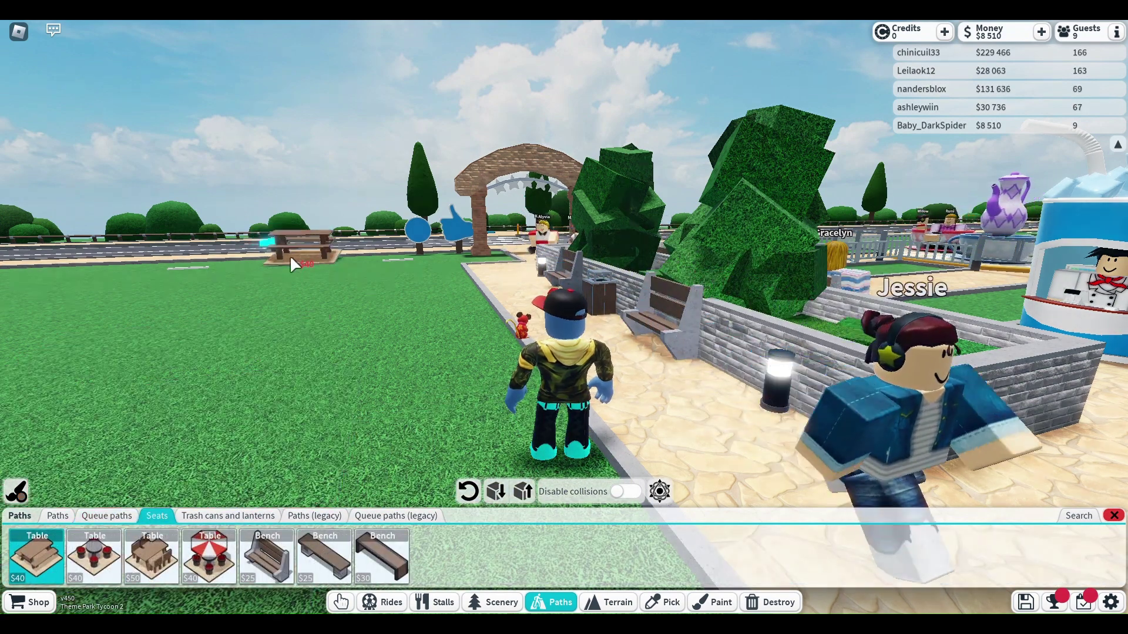
key("Left")
key("Left")
key("Left")
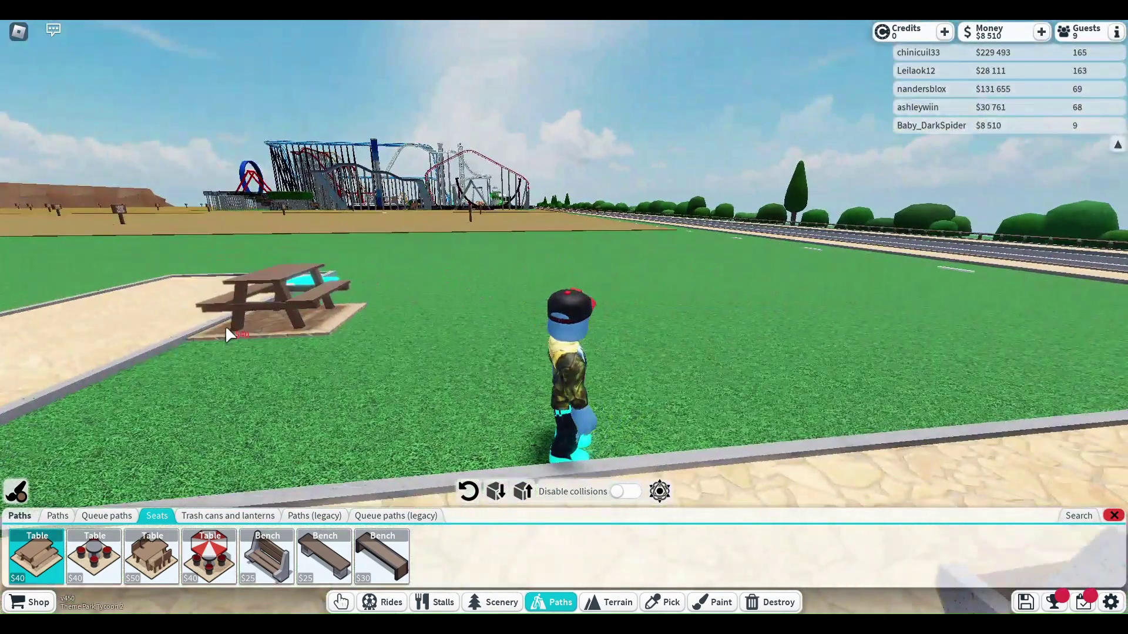
key("r")
key("r")
key("r")
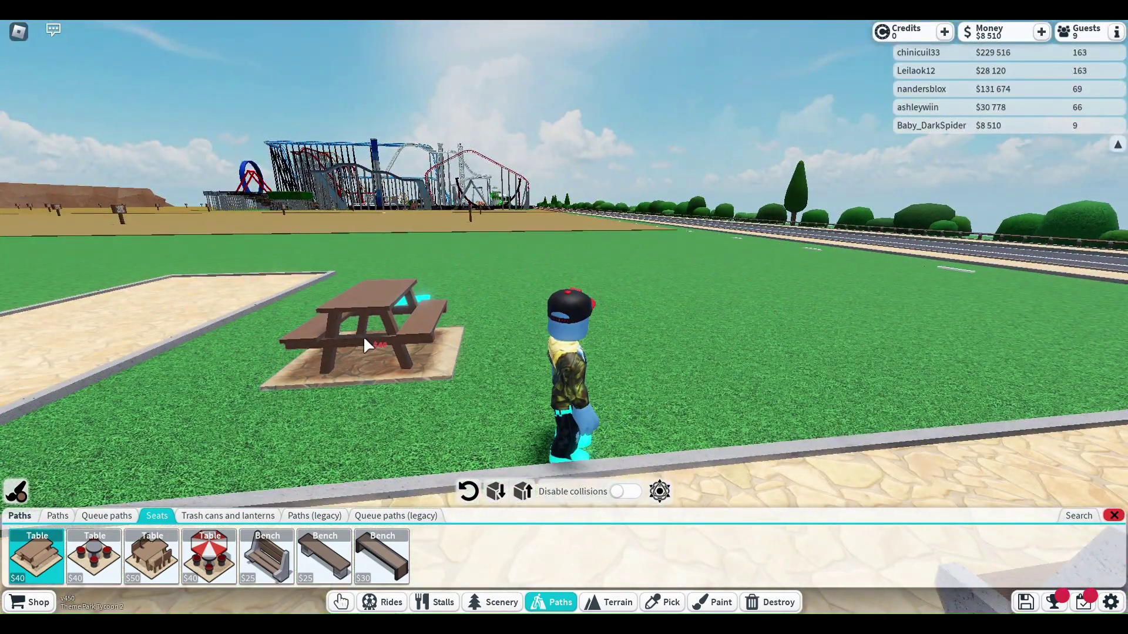
left_click(238, 379)
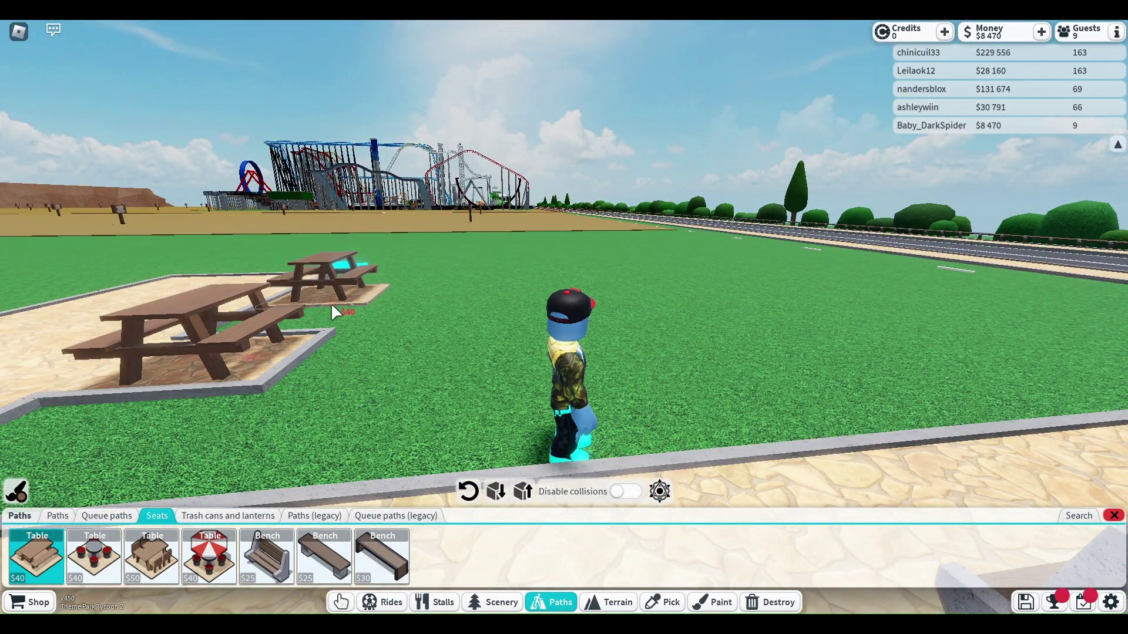
key("w")
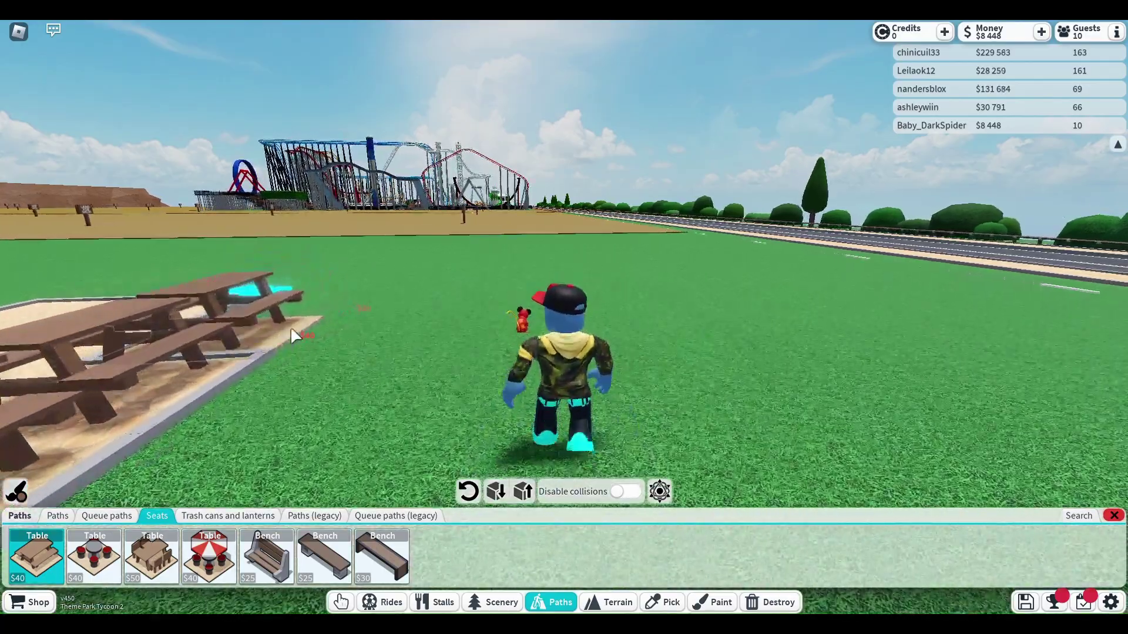
key("Left")
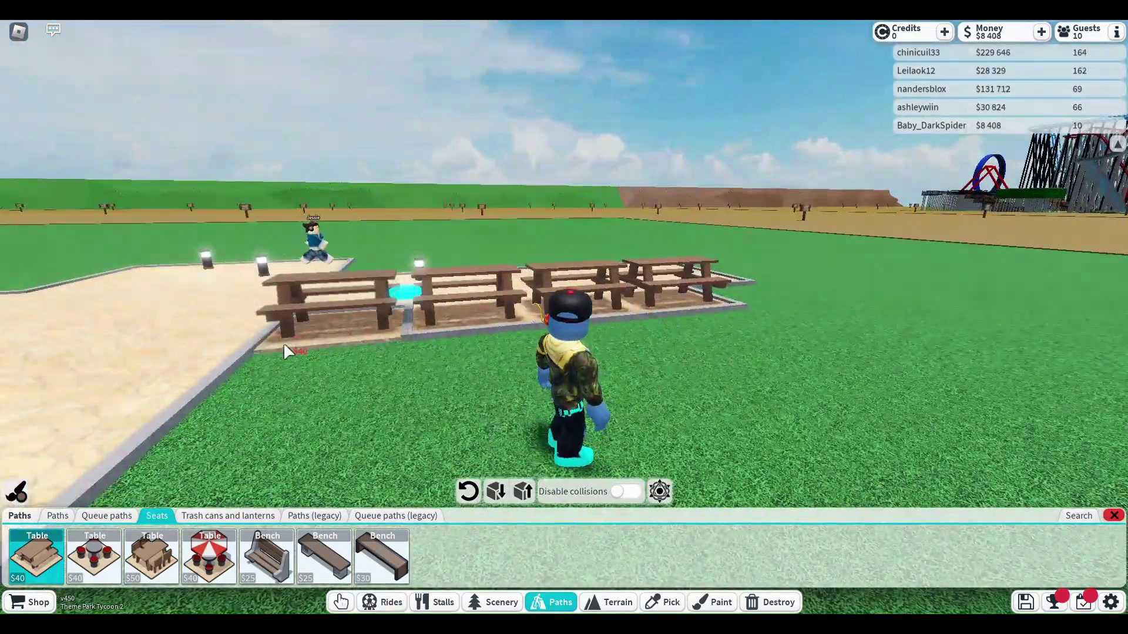
key("w")
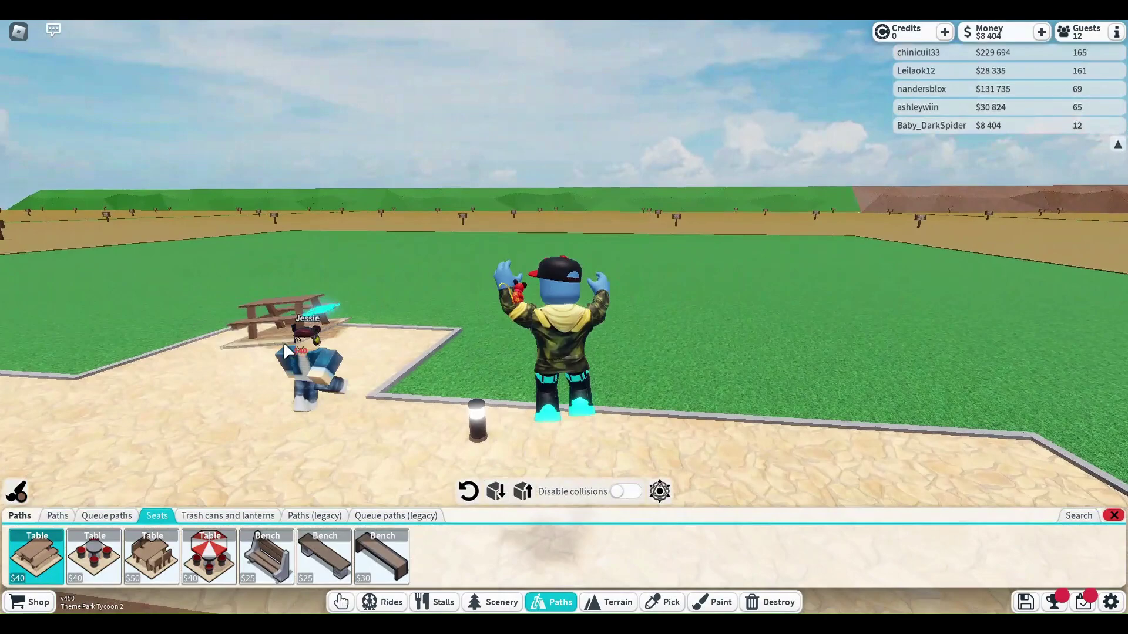
key("Right")
key("Left")
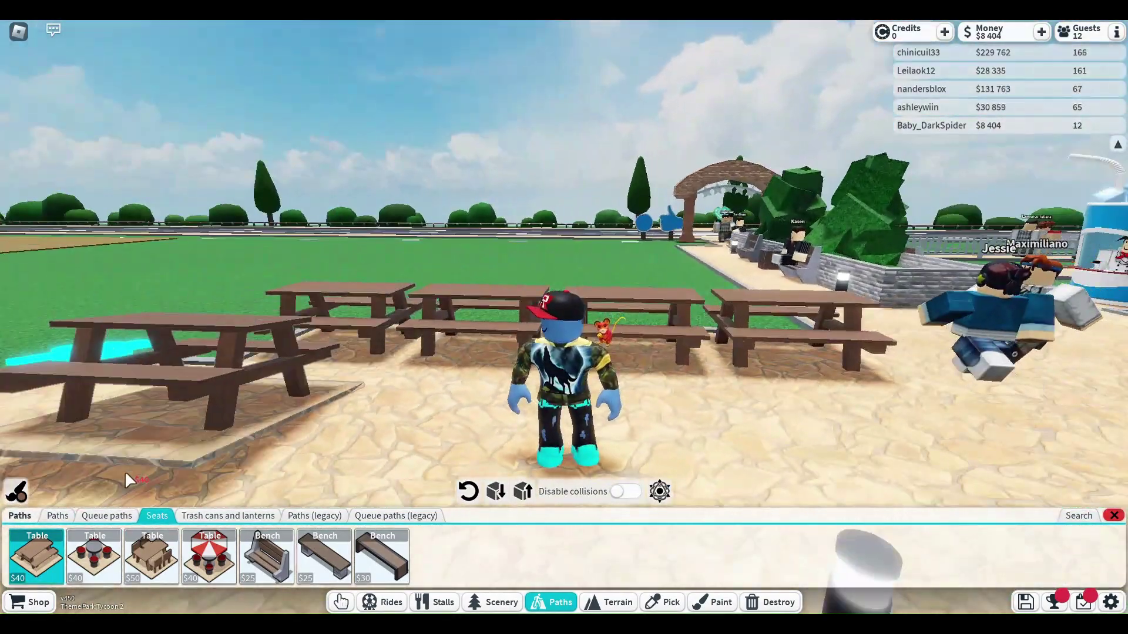
Step: Lay legacy Path Cobblestone tiles at the path end to fill the grass gap
left_click(321, 517)
key("Left")
key("w")
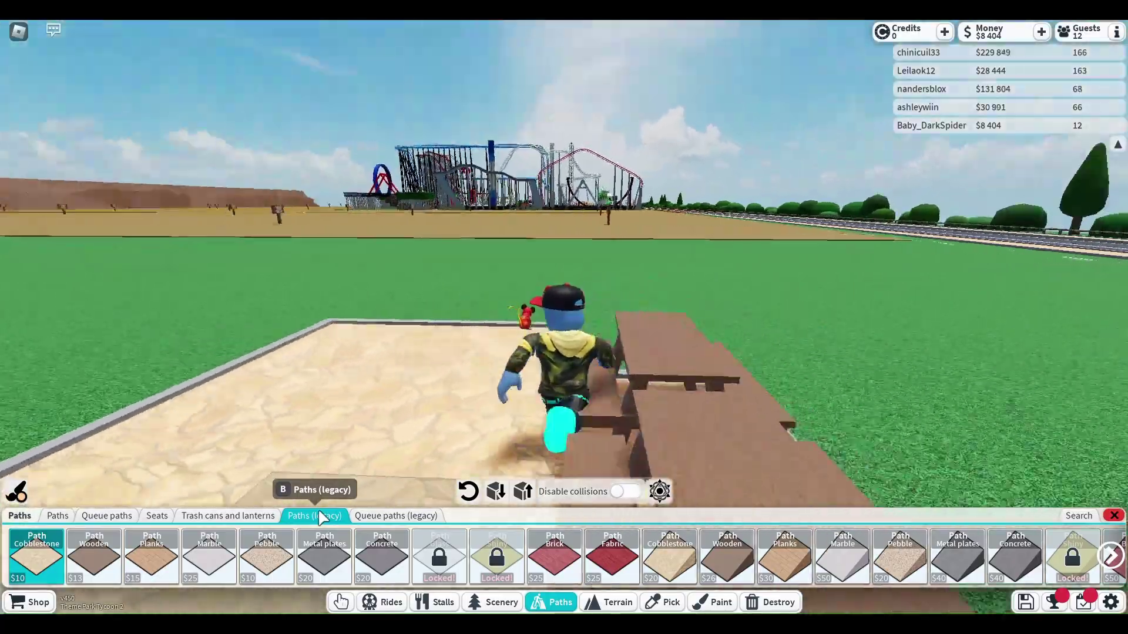
key("Left")
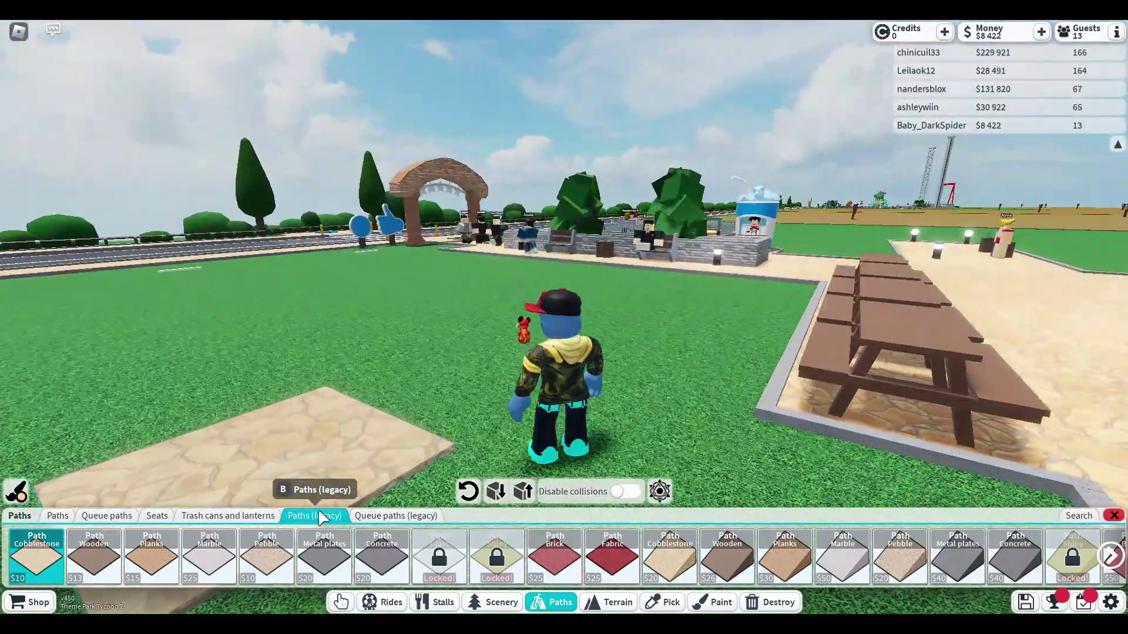
key("Right")
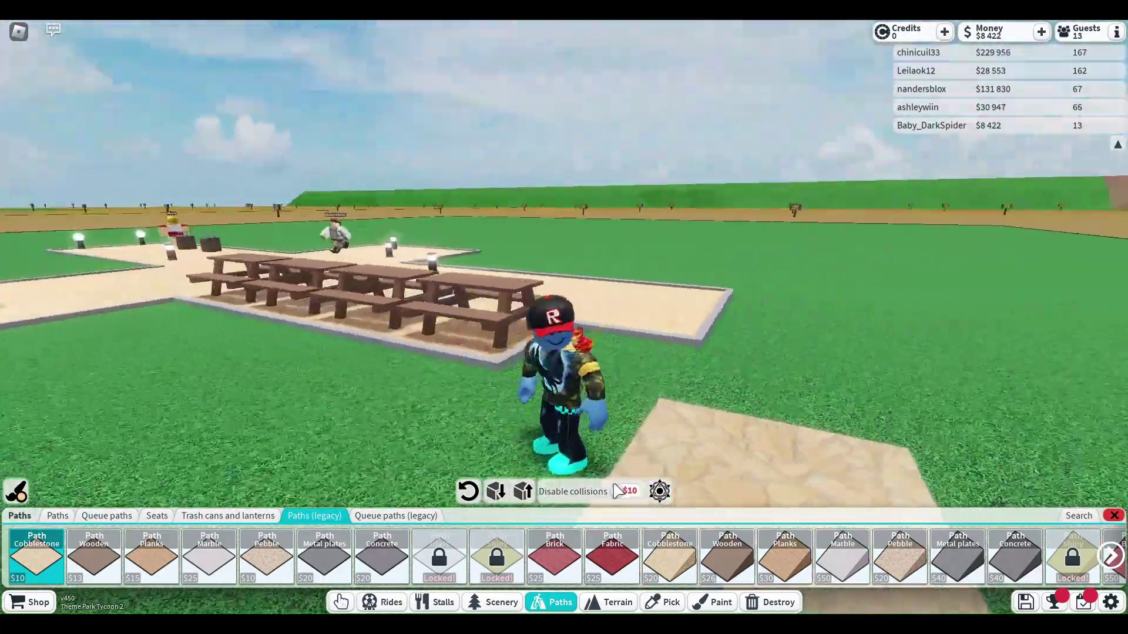
key("w")
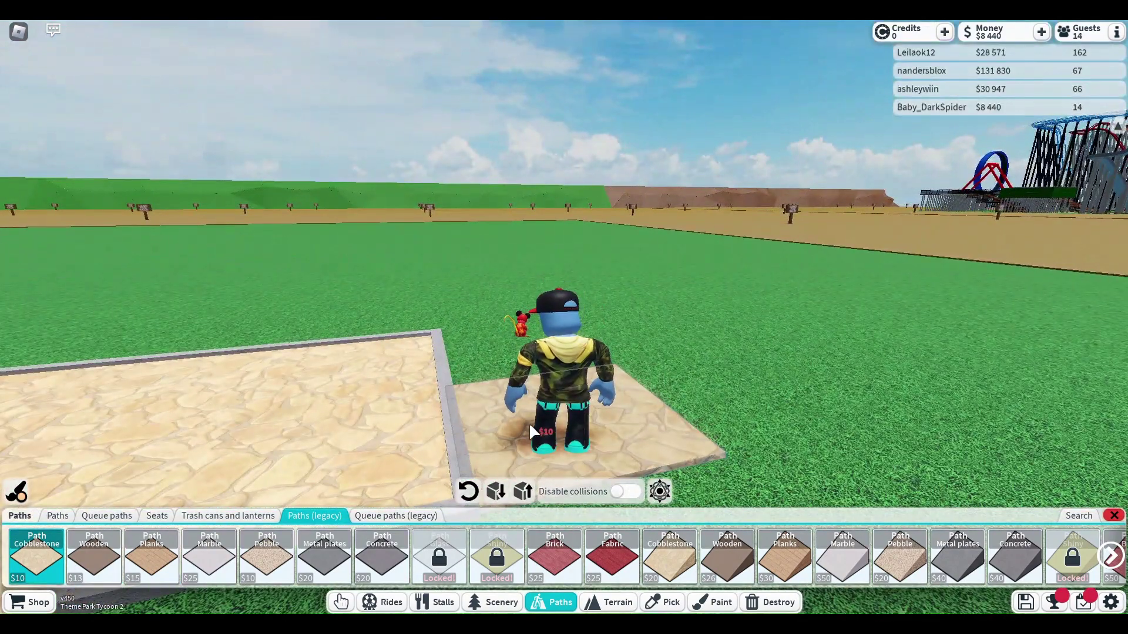
left_click(476, 361)
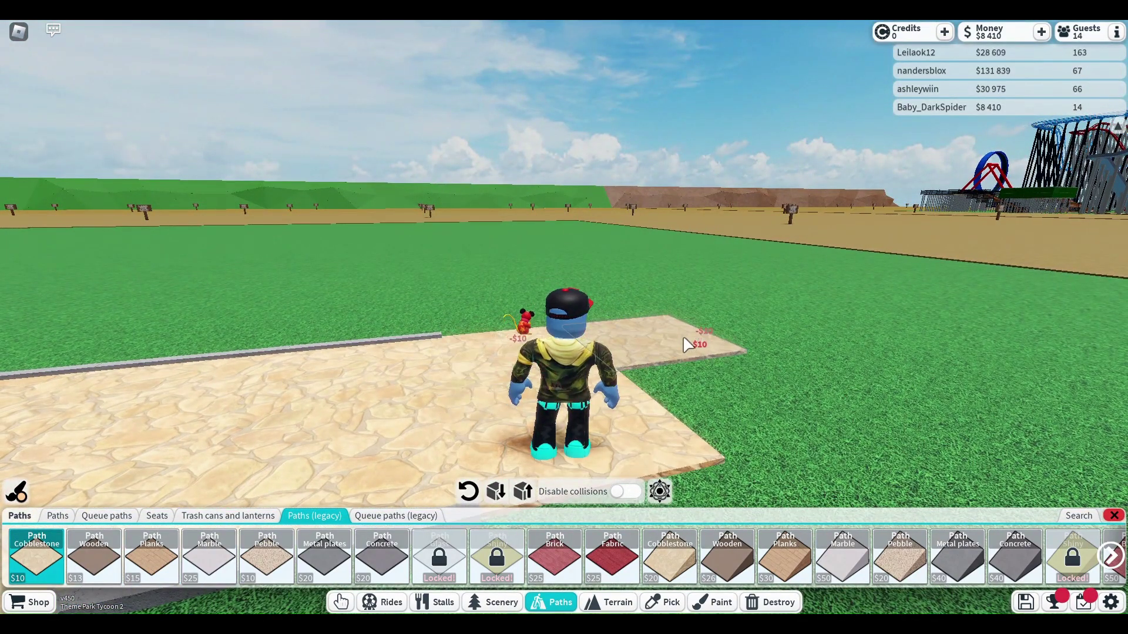
left_click(685, 344)
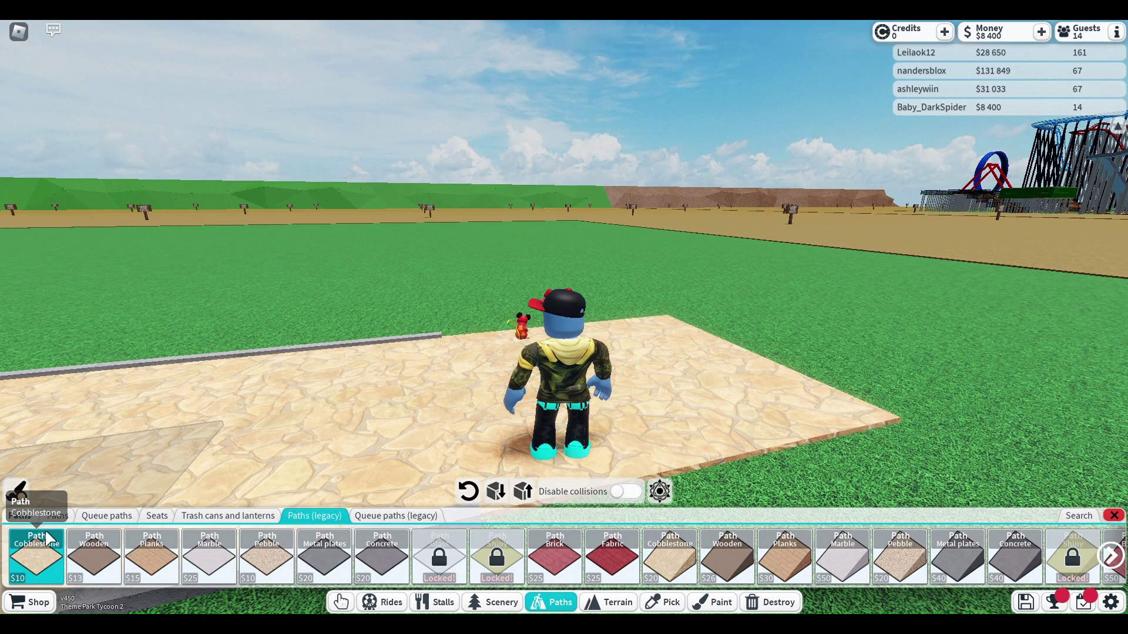
Step: Lay current-set cobblestone tiles out across the grass, joining the existing path
left_click(55, 517)
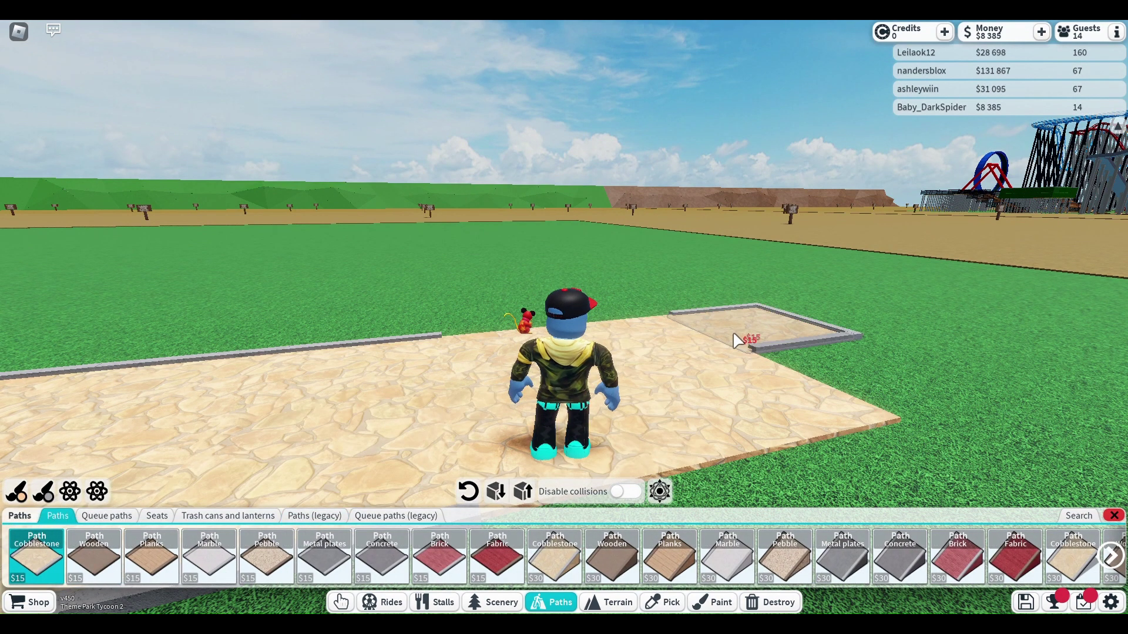
left_click(737, 341)
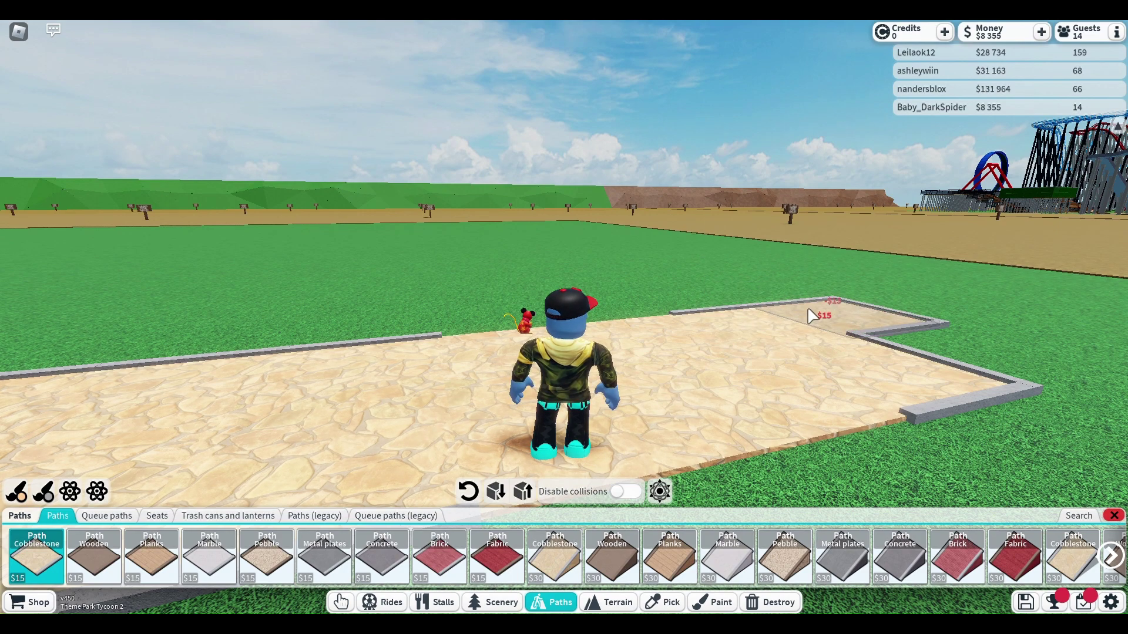
key("w")
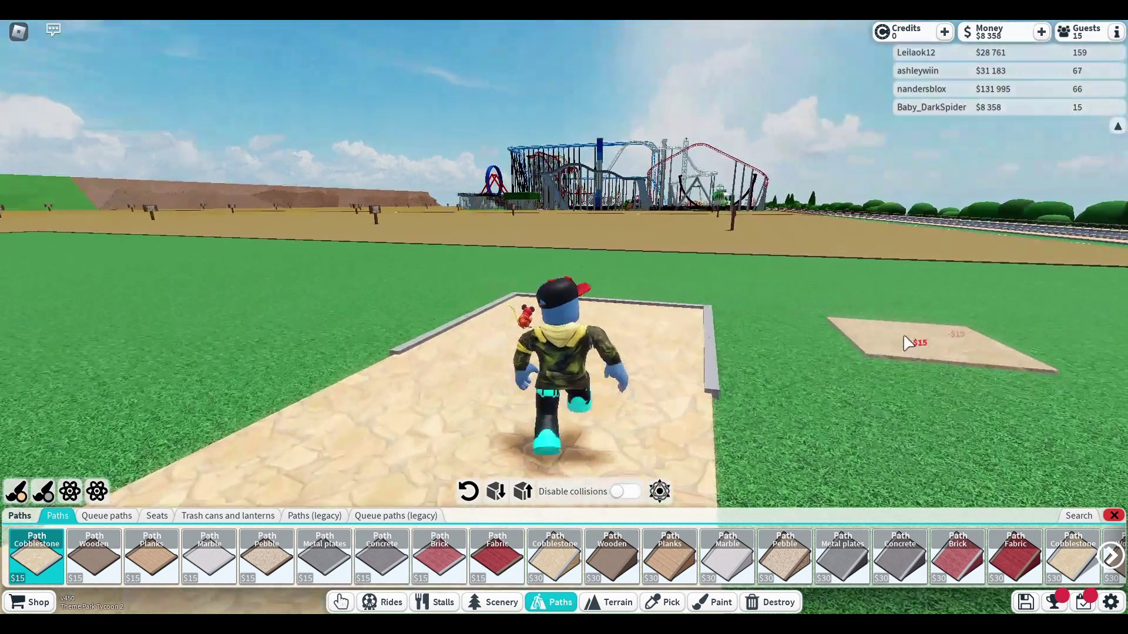
key("w")
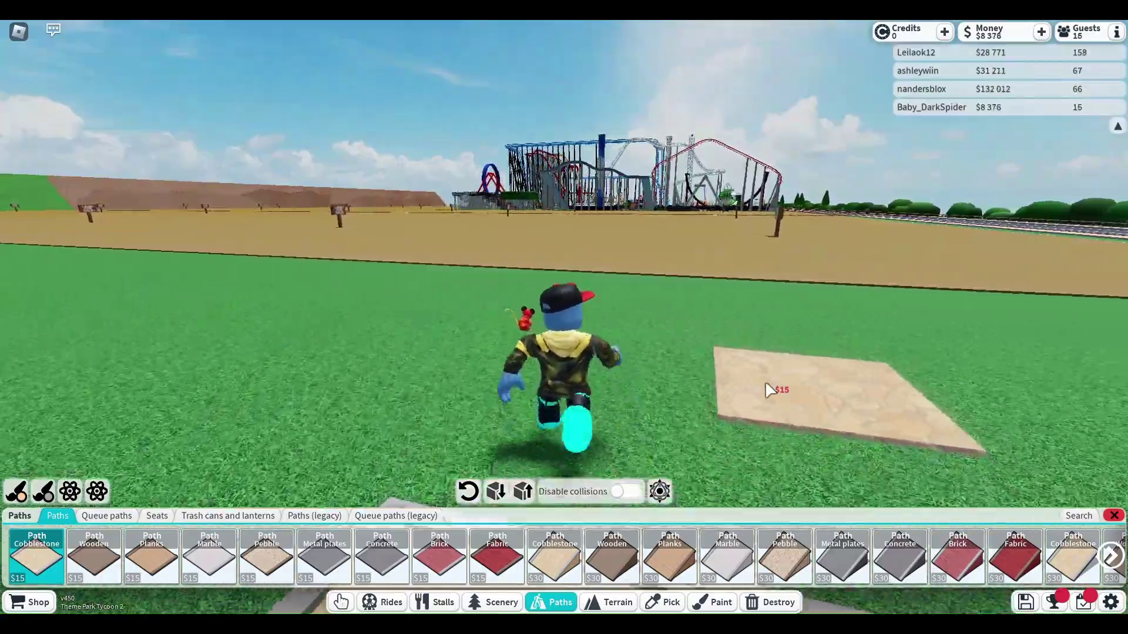
key("w")
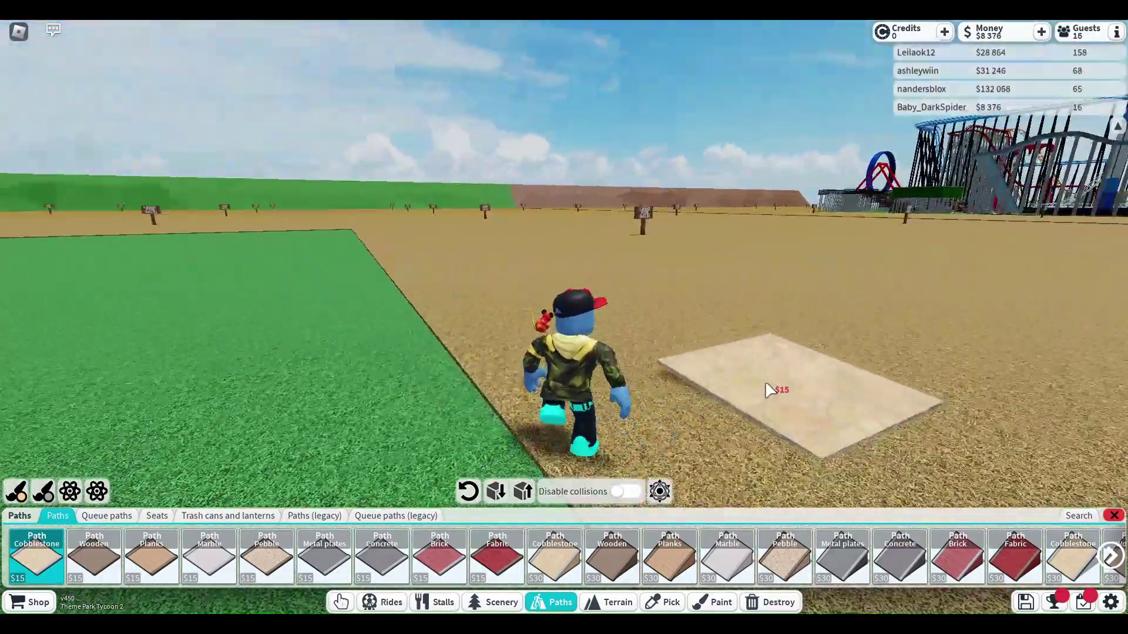
key("w")
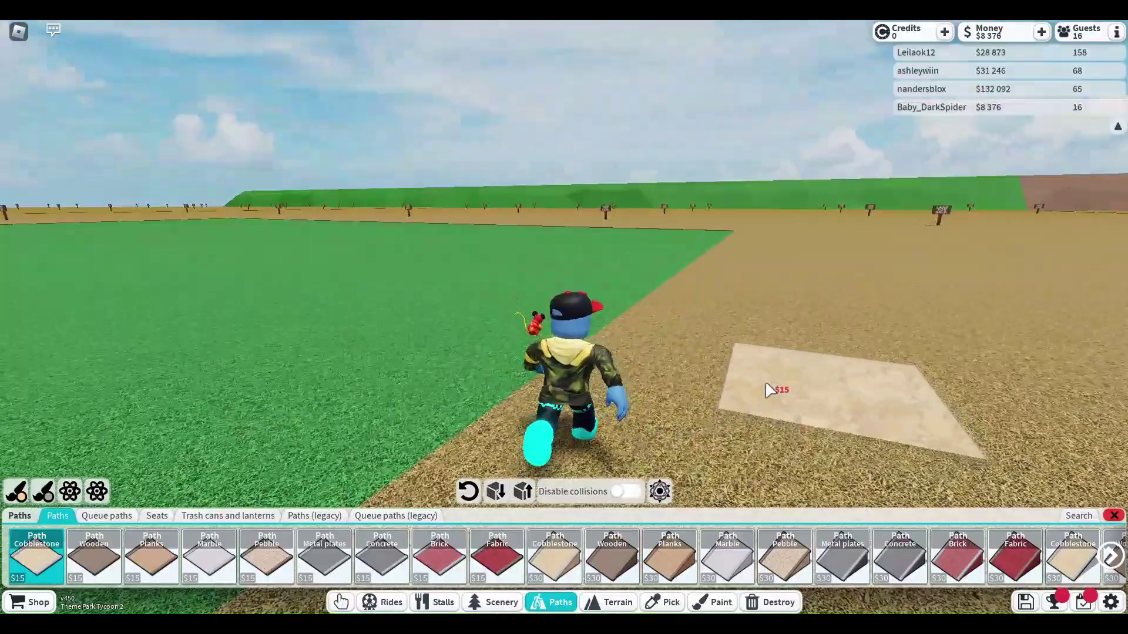
key("w")
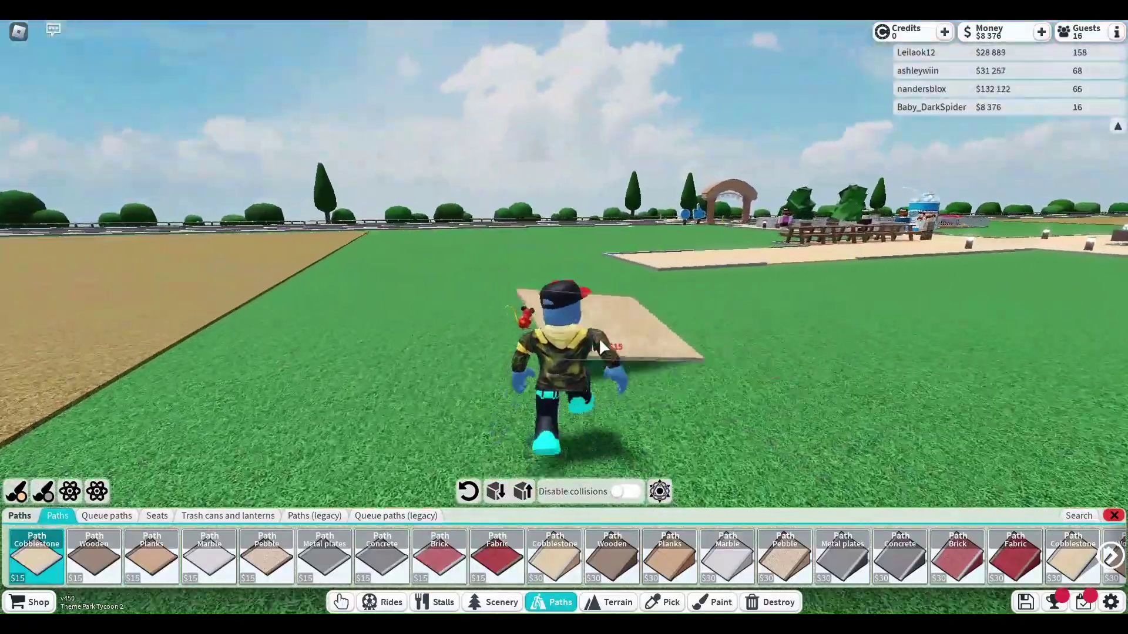
key("w")
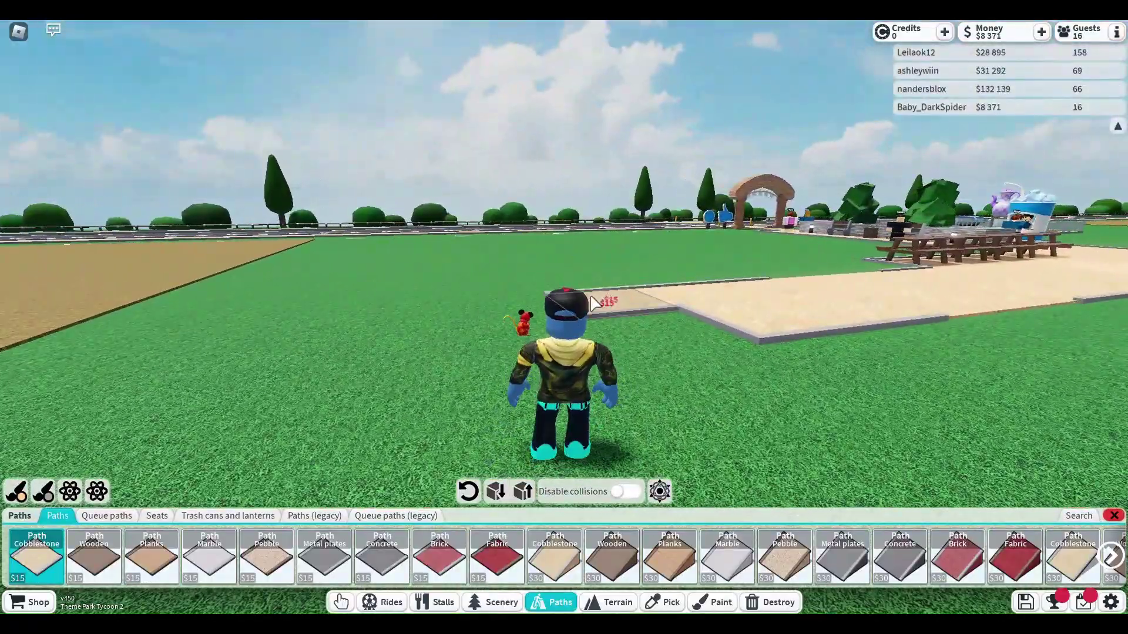
left_click(642, 343)
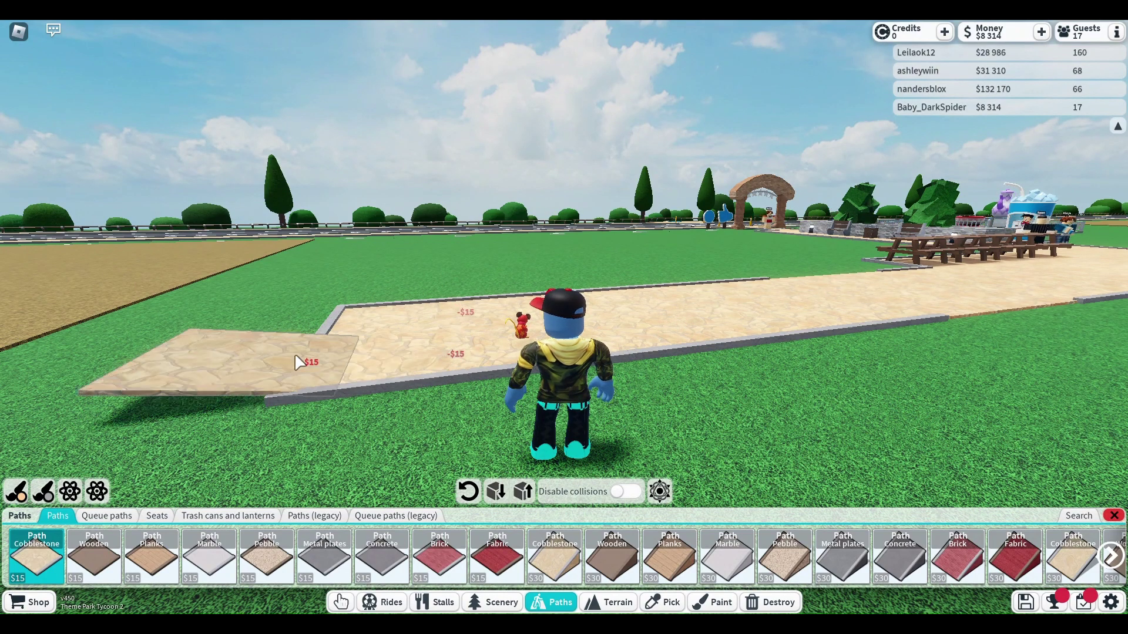
Step: Extend the cobblestone branch leftward and fill its corner with a tile
left_click(281, 334)
left_click(262, 369)
key("a")
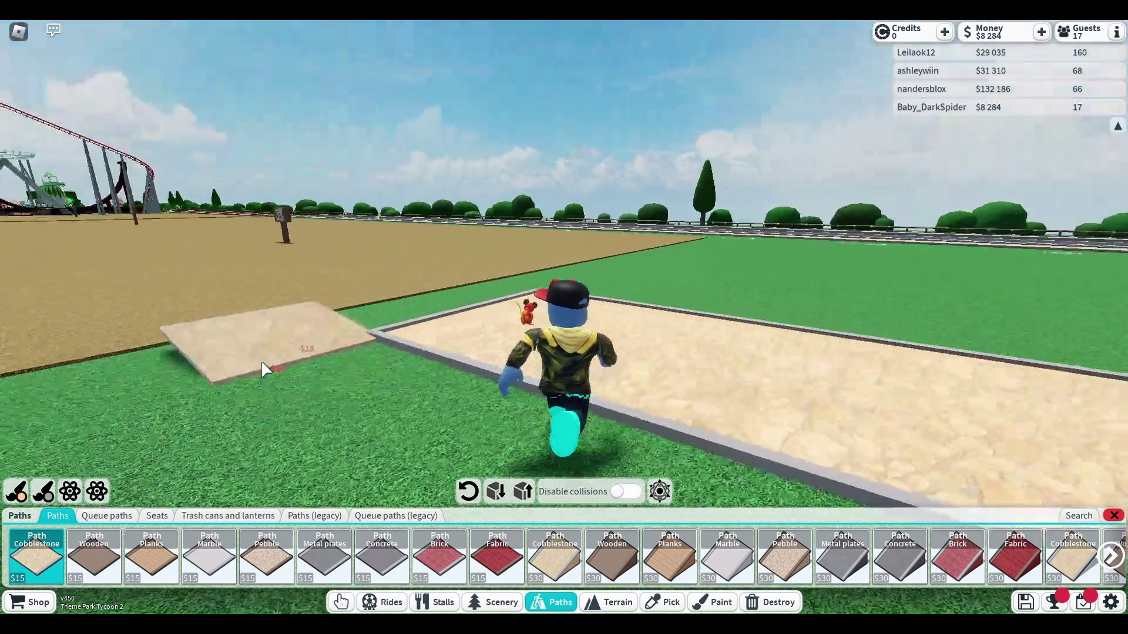
left_click(374, 328)
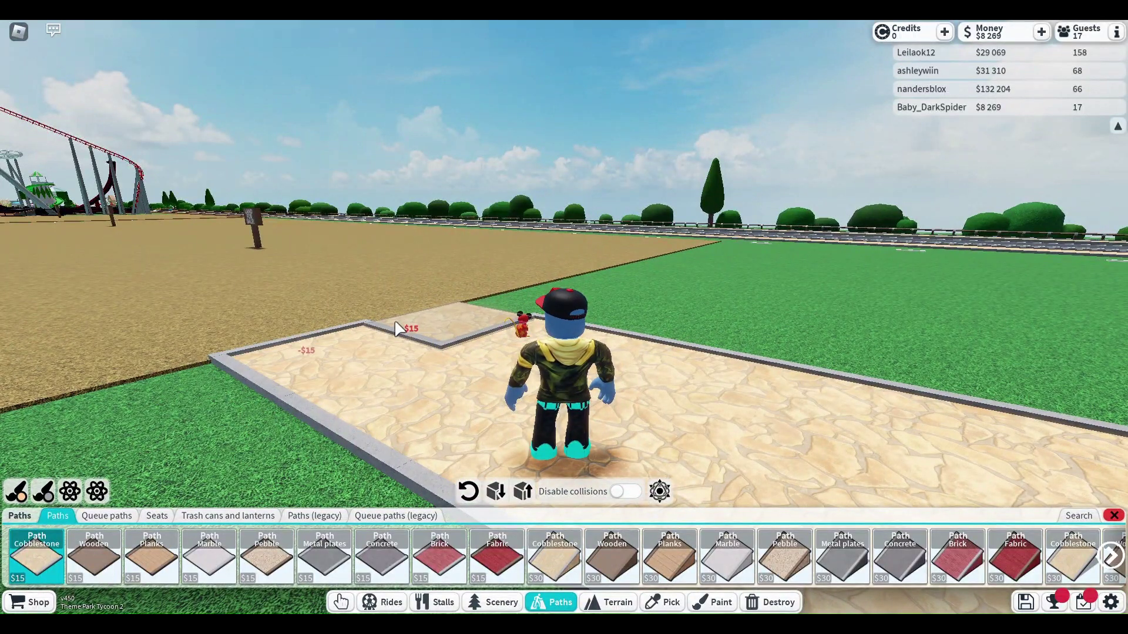
left_click(396, 329)
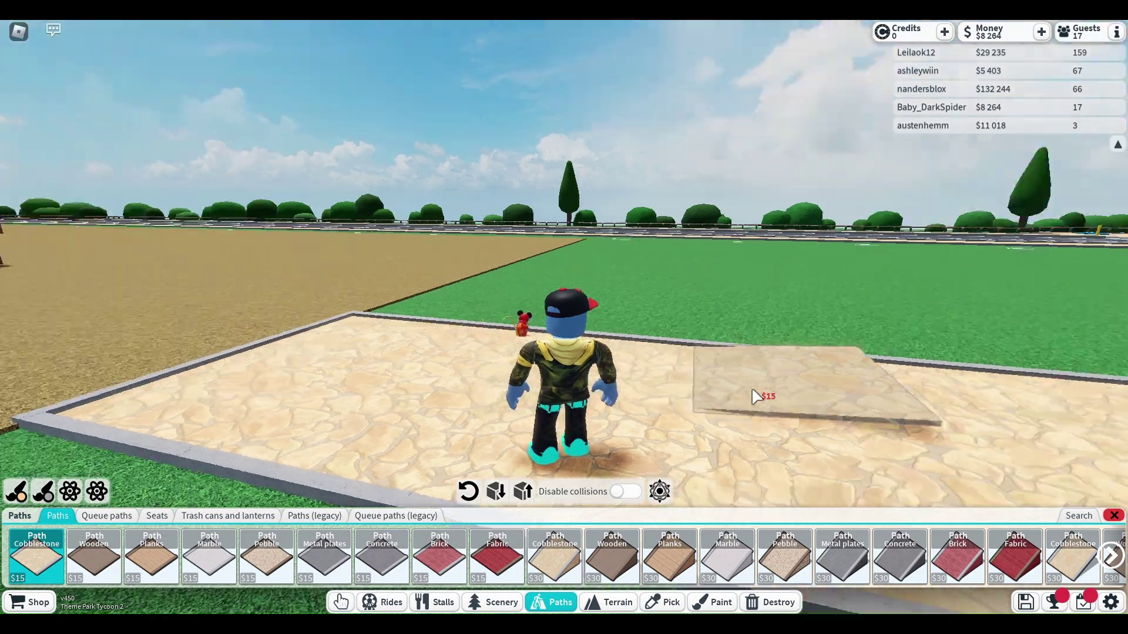
key("Right")
key("Up")
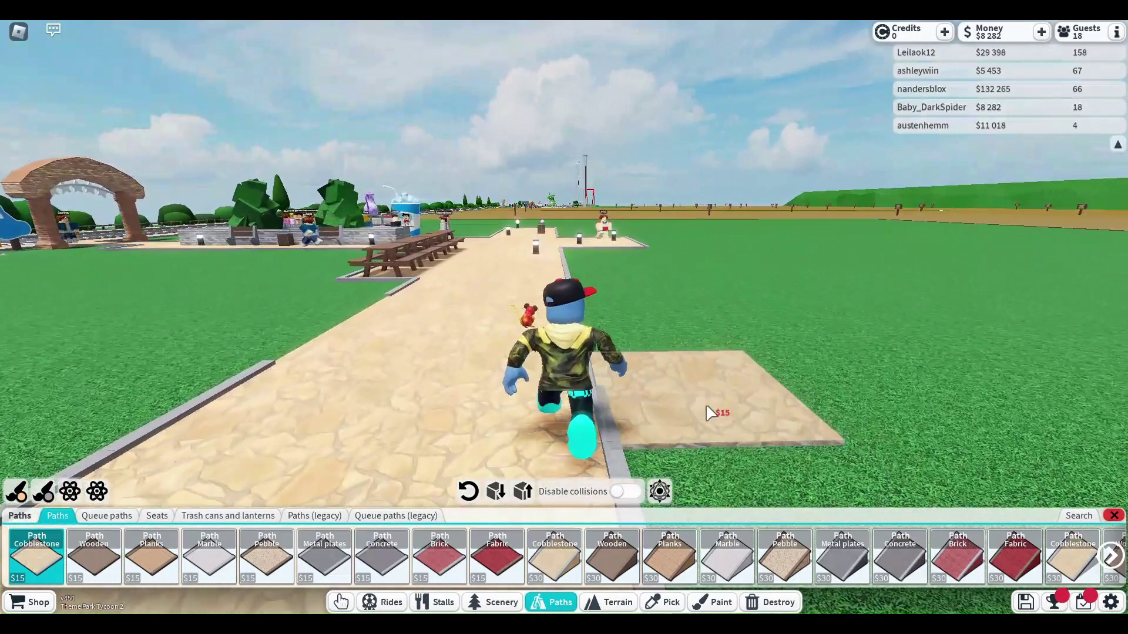
Step: Place a $40 Light along the edge of the new cobblestone strip
left_click(198, 518)
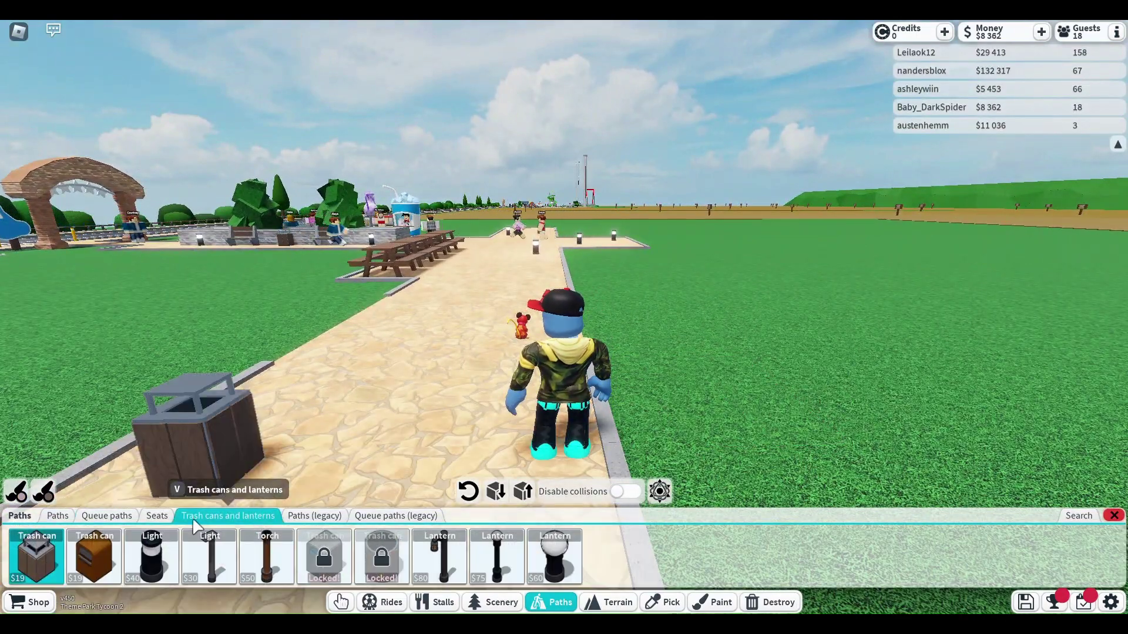
left_click(151, 555)
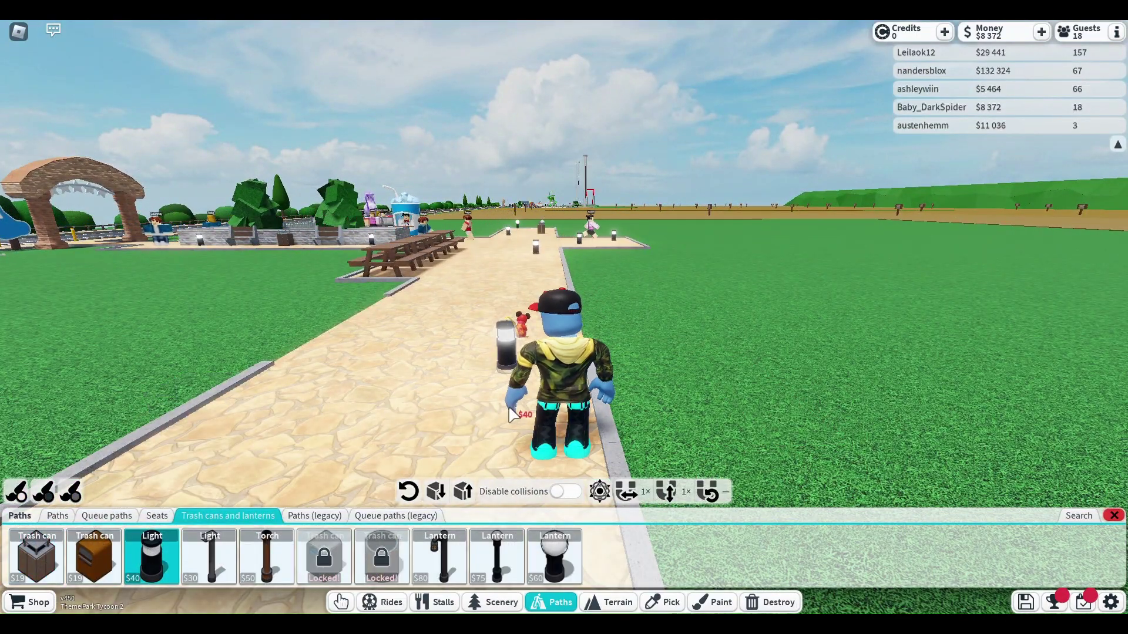
left_click(548, 458)
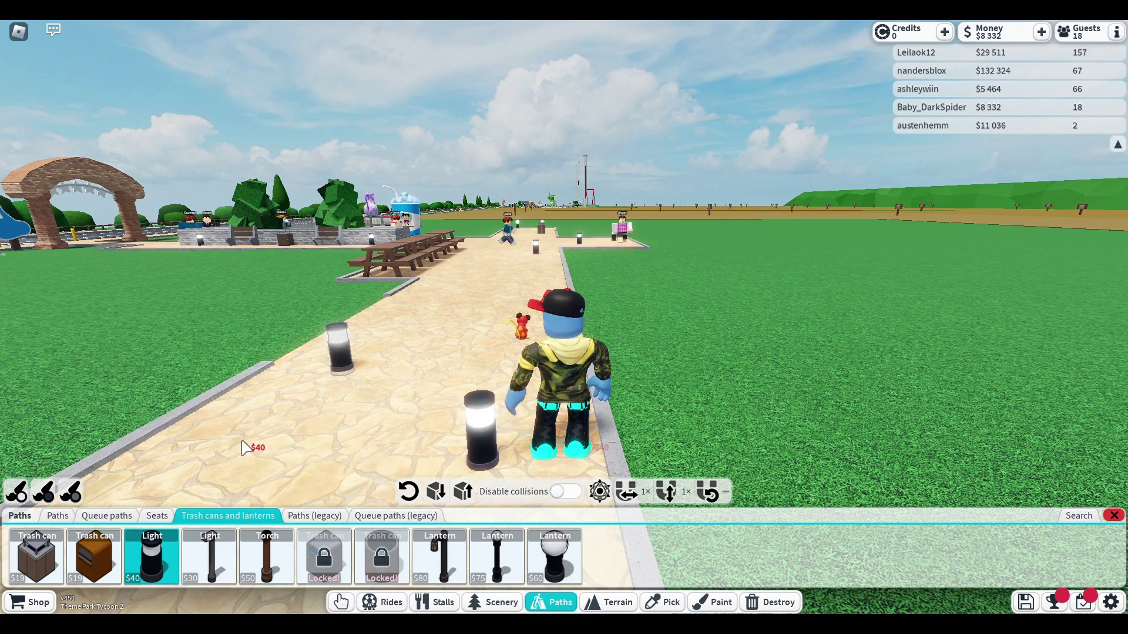
key("Left")
key("Left")
key("Left")
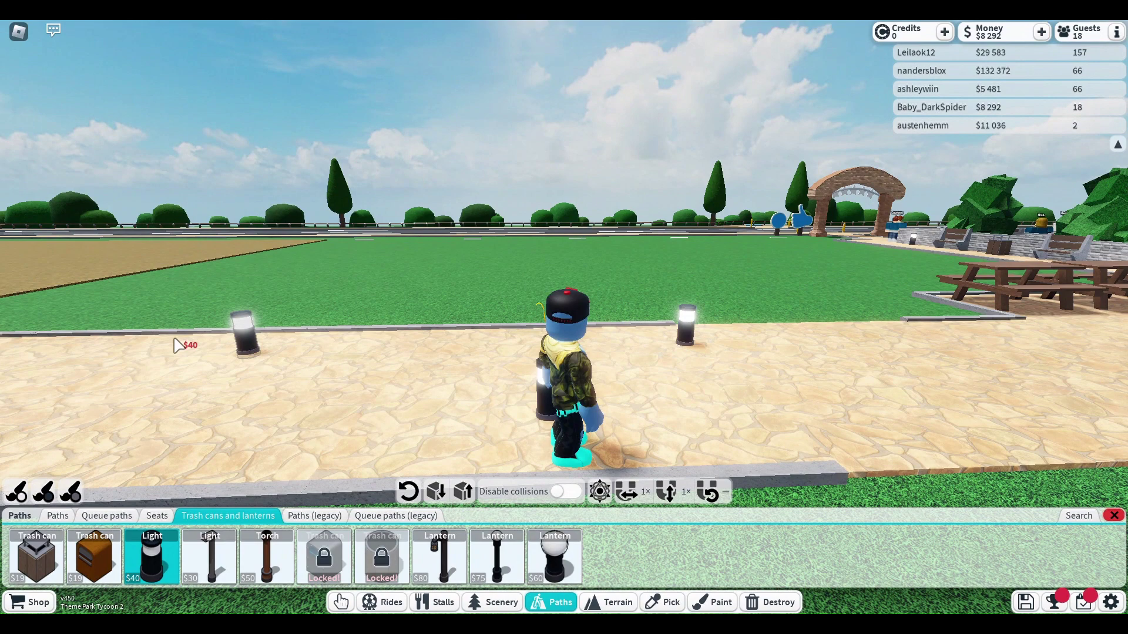
Step: Place a grey trash can on the strip's corner near the picnic tables
left_click(39, 560)
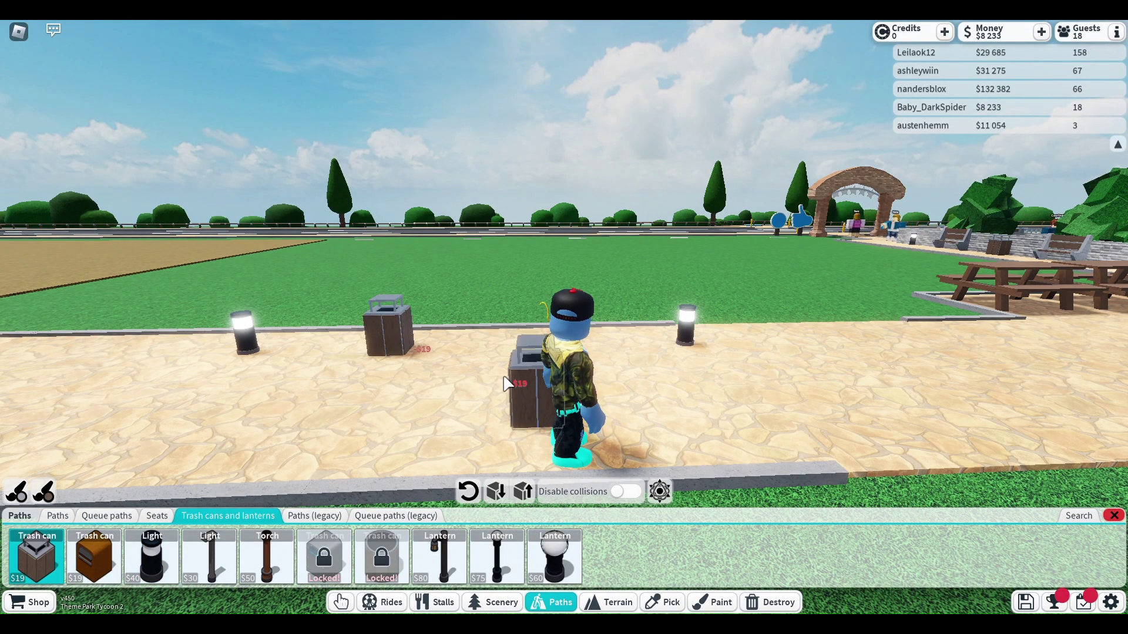
key("Left")
key("Left")
key("w")
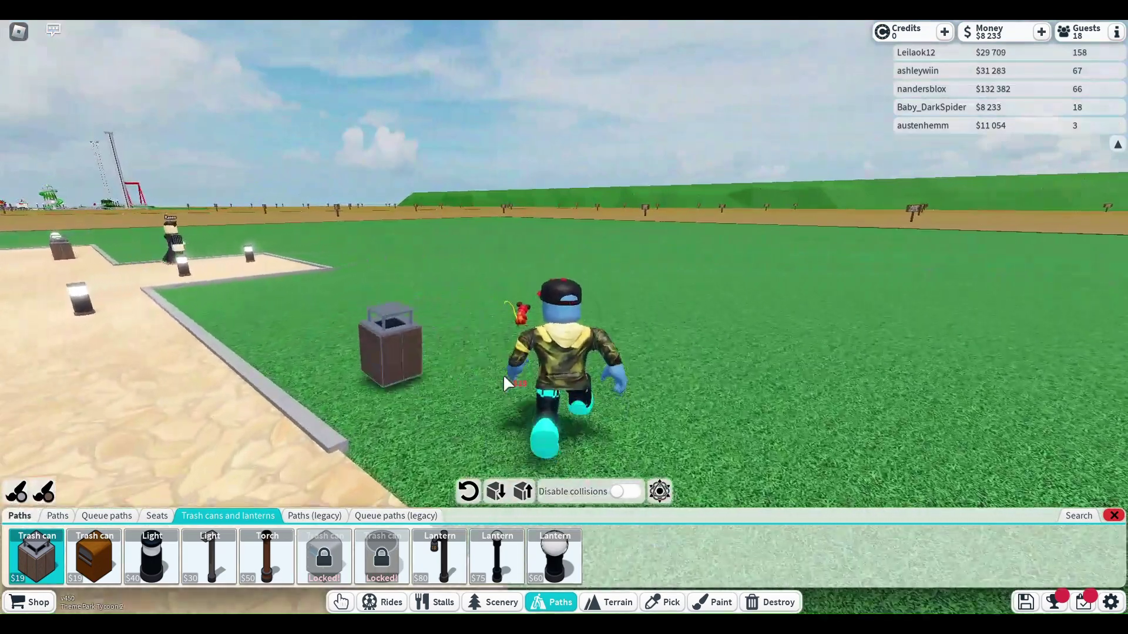
key("w")
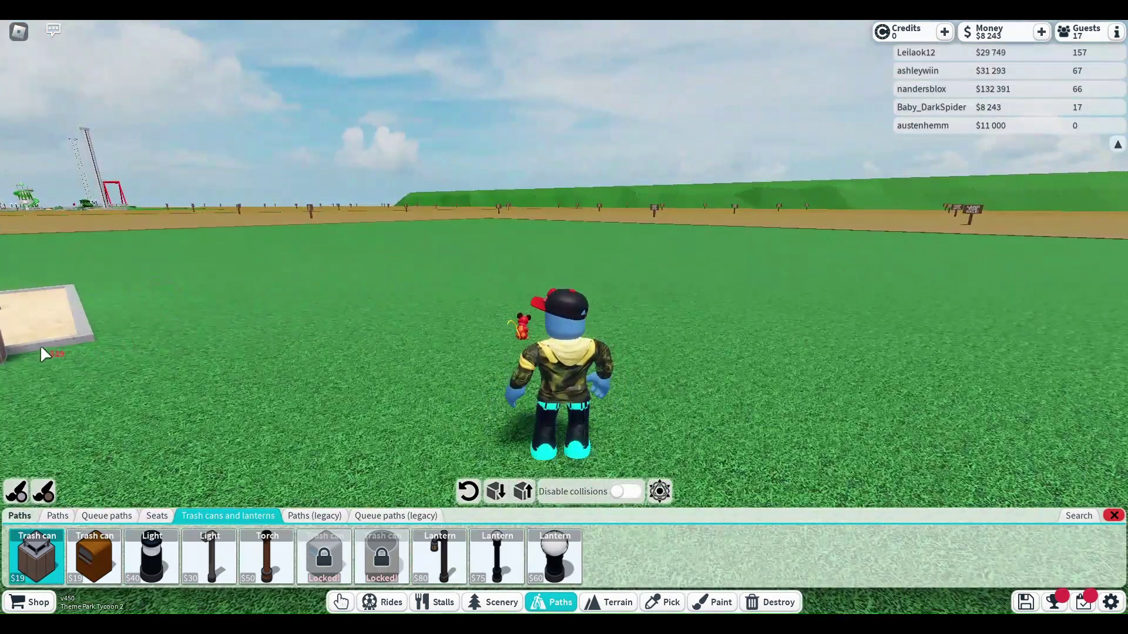
left_click(80, 333)
key("Left")
key("w")
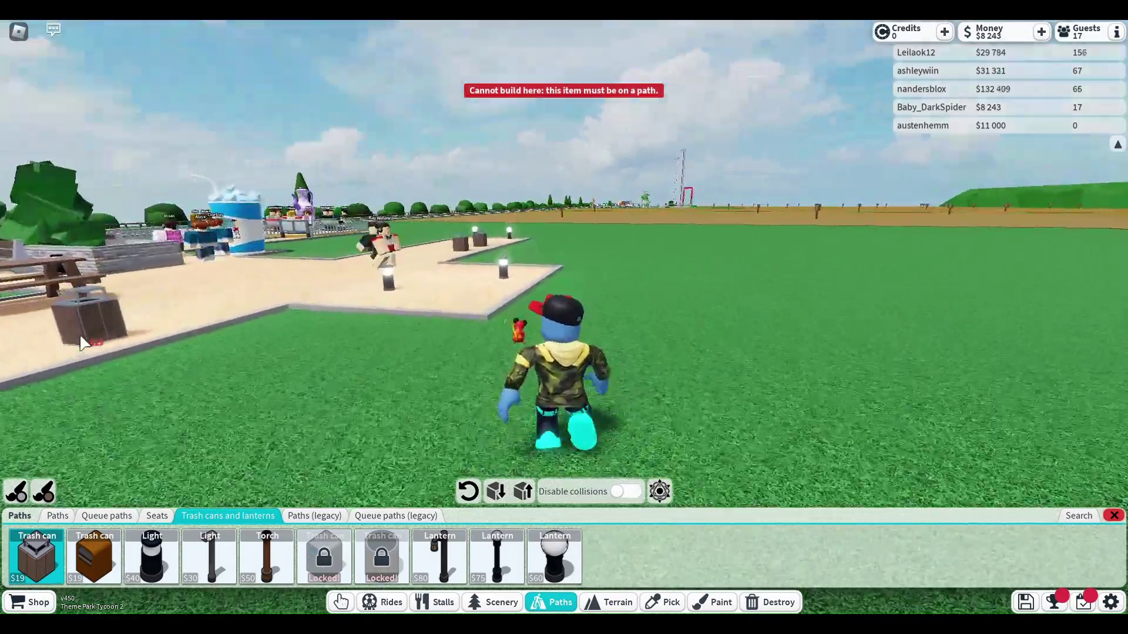
key("w")
left_click(388, 363)
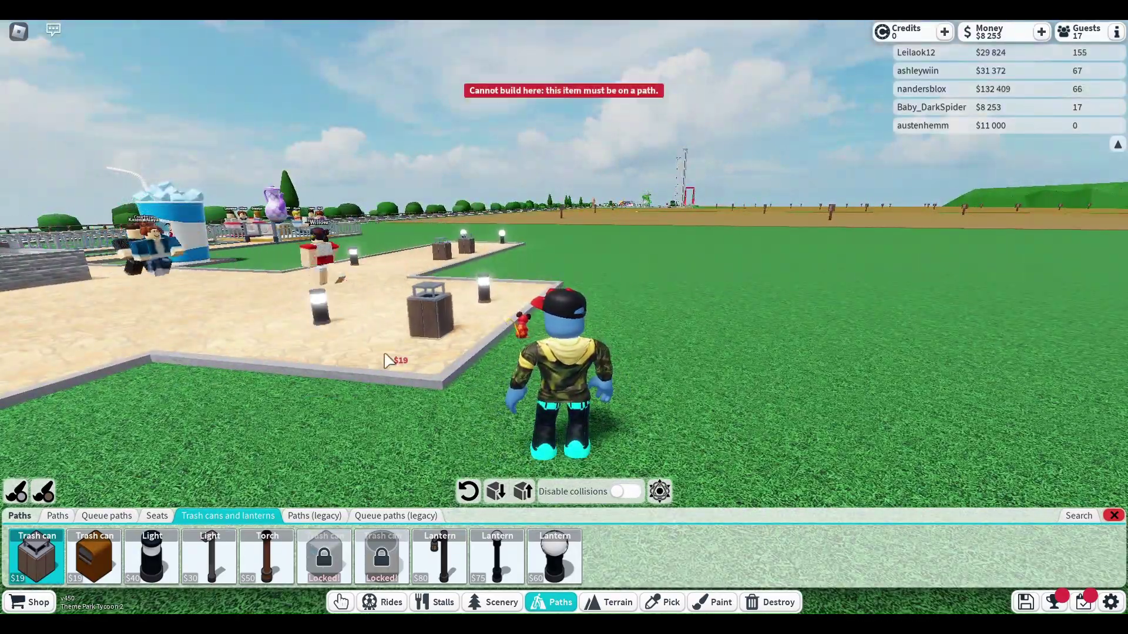
key("Left")
key("w")
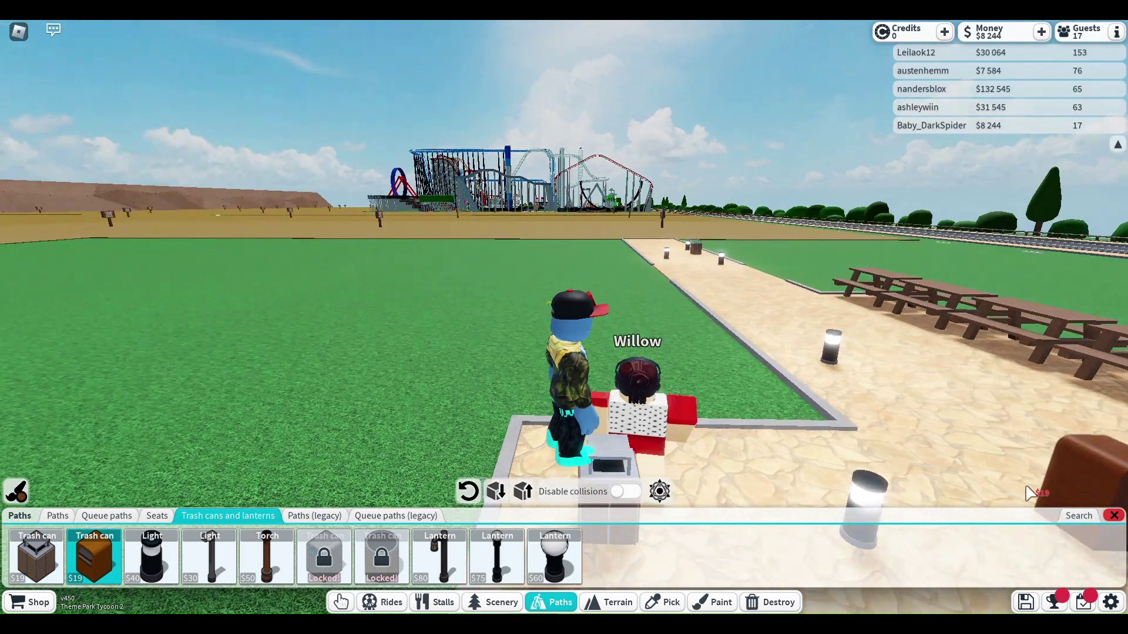
key("w")
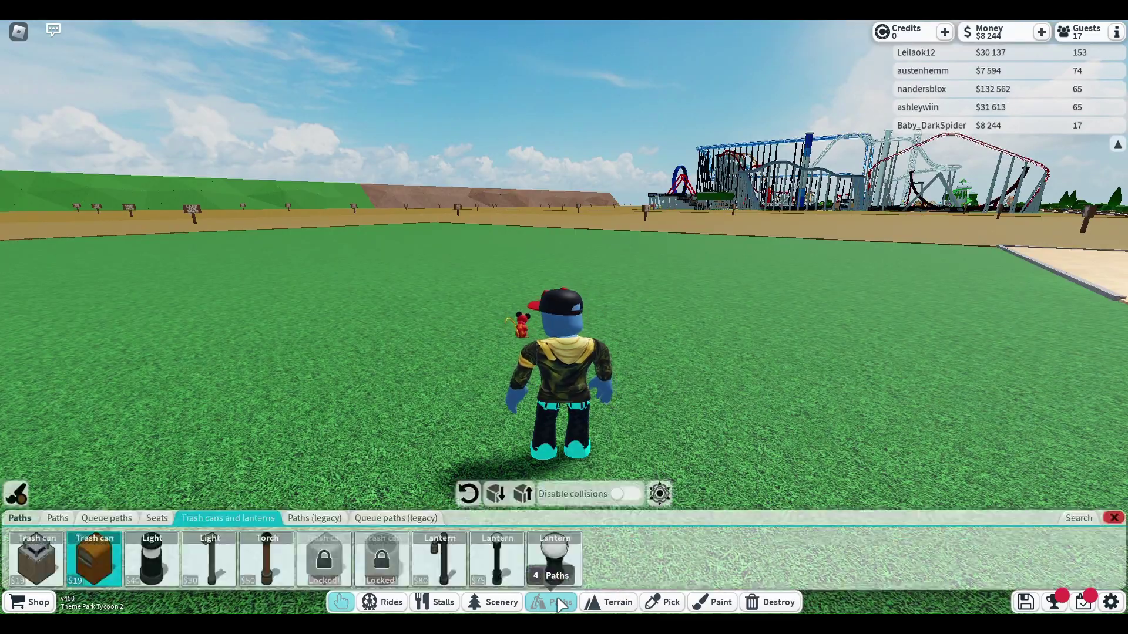
Step: Close the Paths build panel and orbit the camera over the lit path and trash cans
left_click(560, 602)
key("Right")
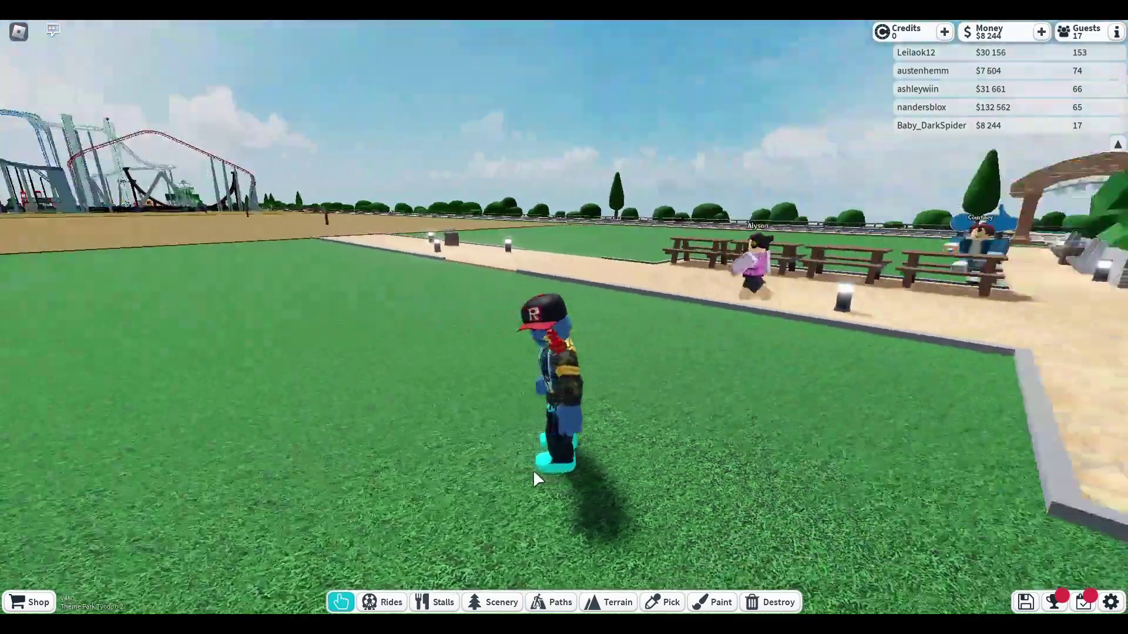
key("Right")
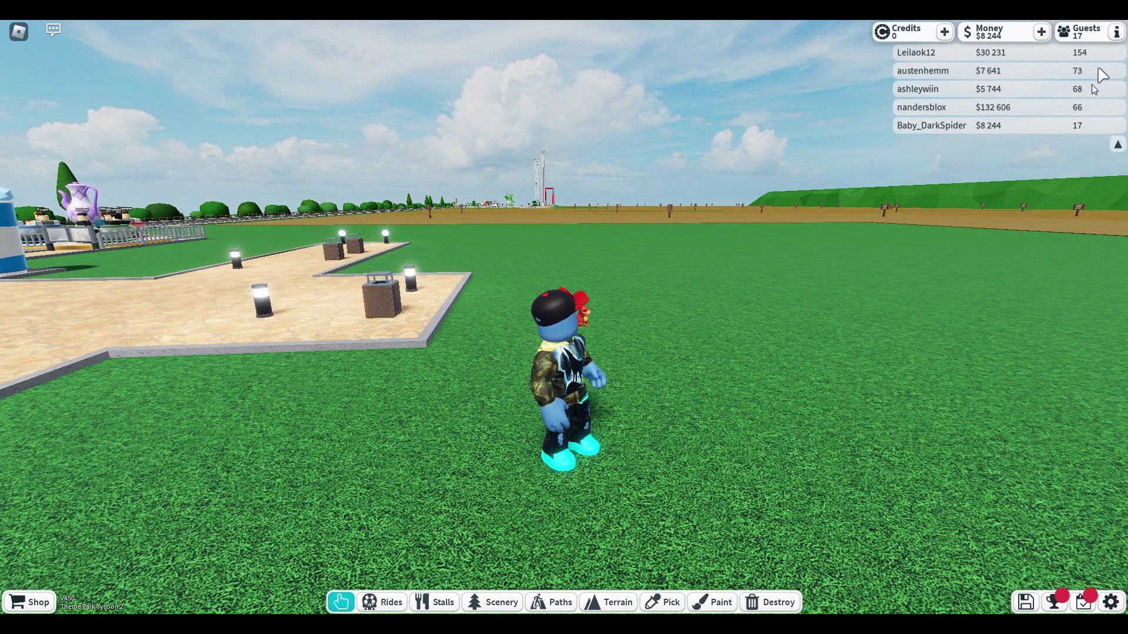
key("Left")
key("Left")
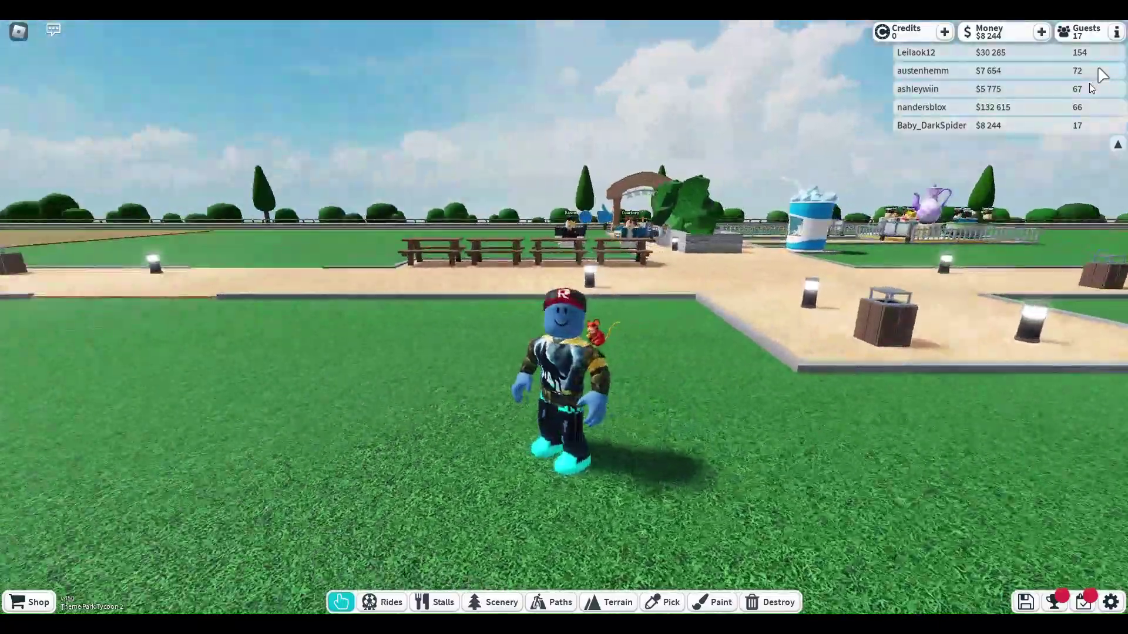
key("Left")
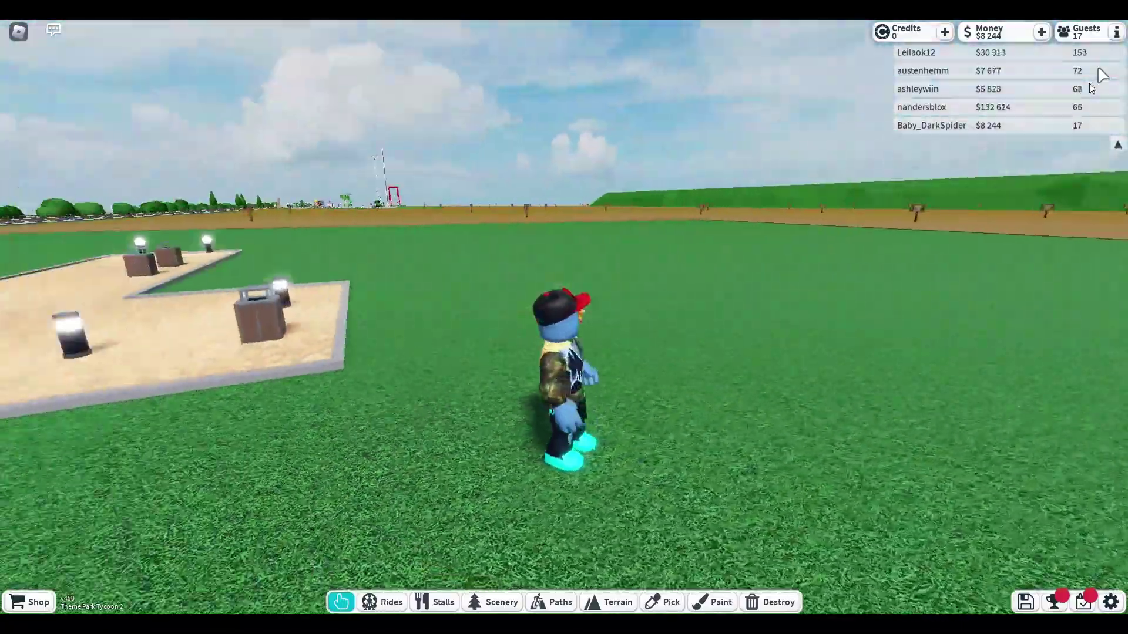
key("Left")
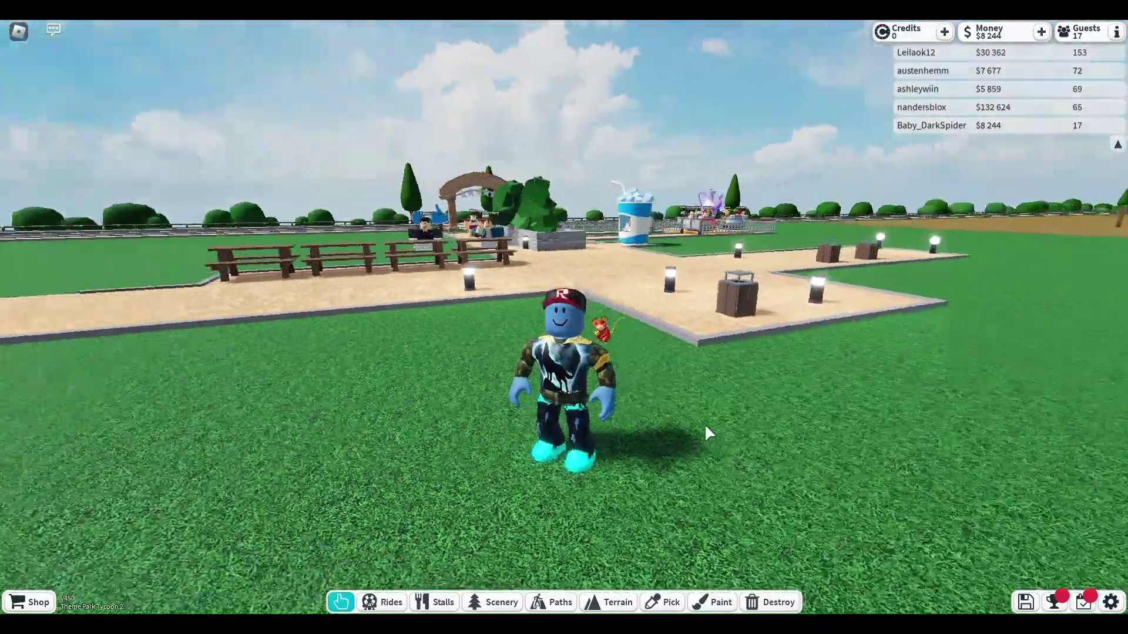